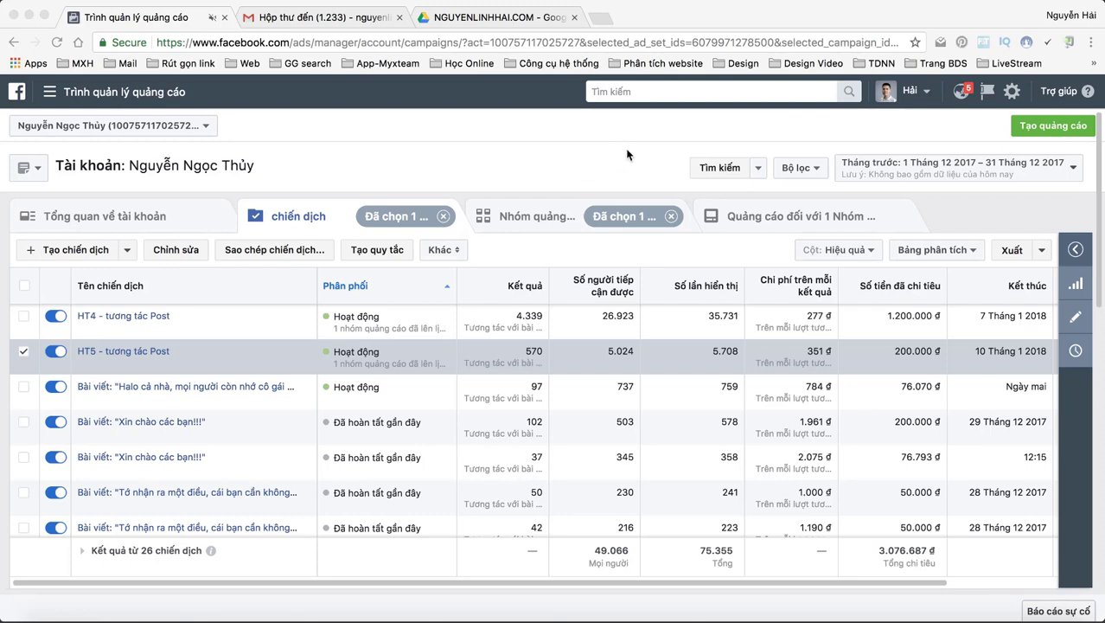
# Start creating a new ad campaign with the Tương tác (engagement) marketing objective.
pyautogui.click(1033, 128)
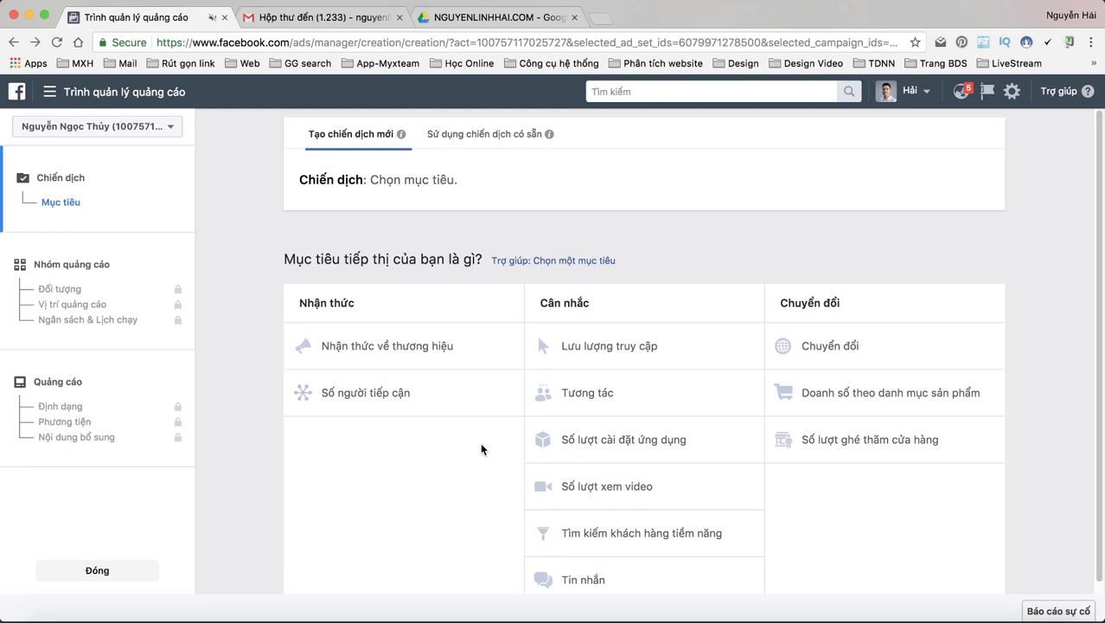
pyautogui.moveTo(749, 394)
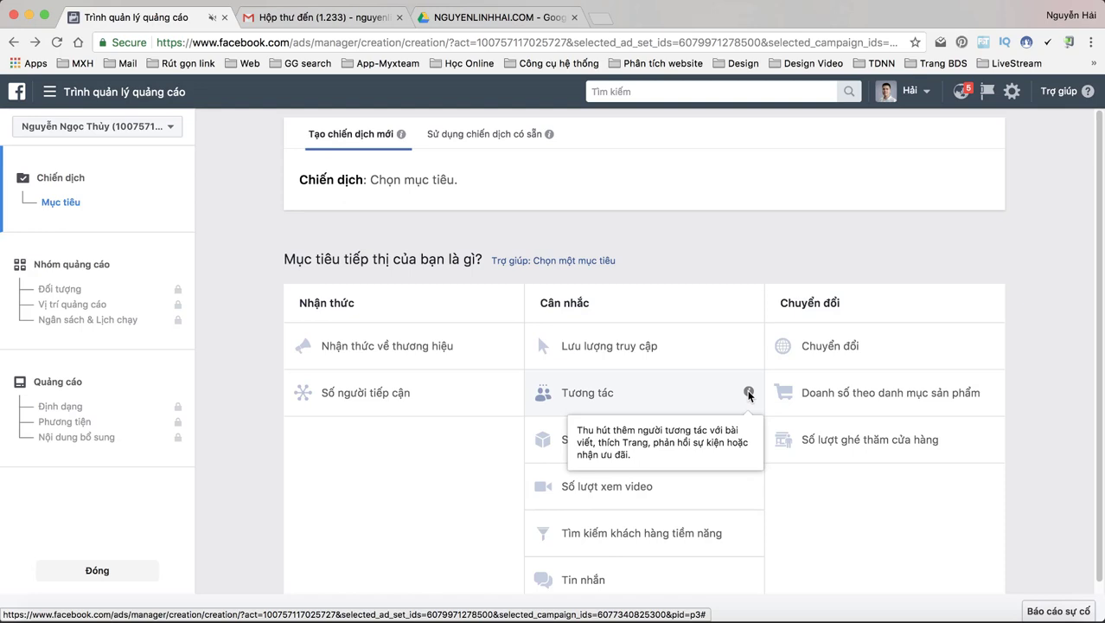
pyautogui.click(608, 395)
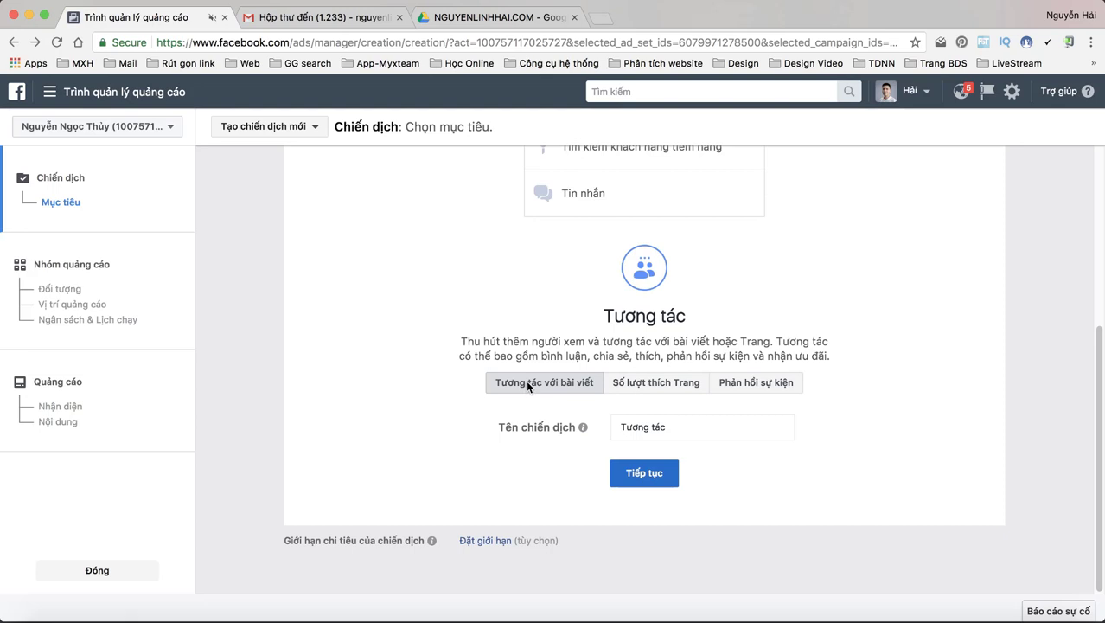
# Name the campaign "HT2 tương tác 01.01.18" and continue to the ad set settings.
pyautogui.moveTo(674, 426); pyautogui.dragTo(625, 424)
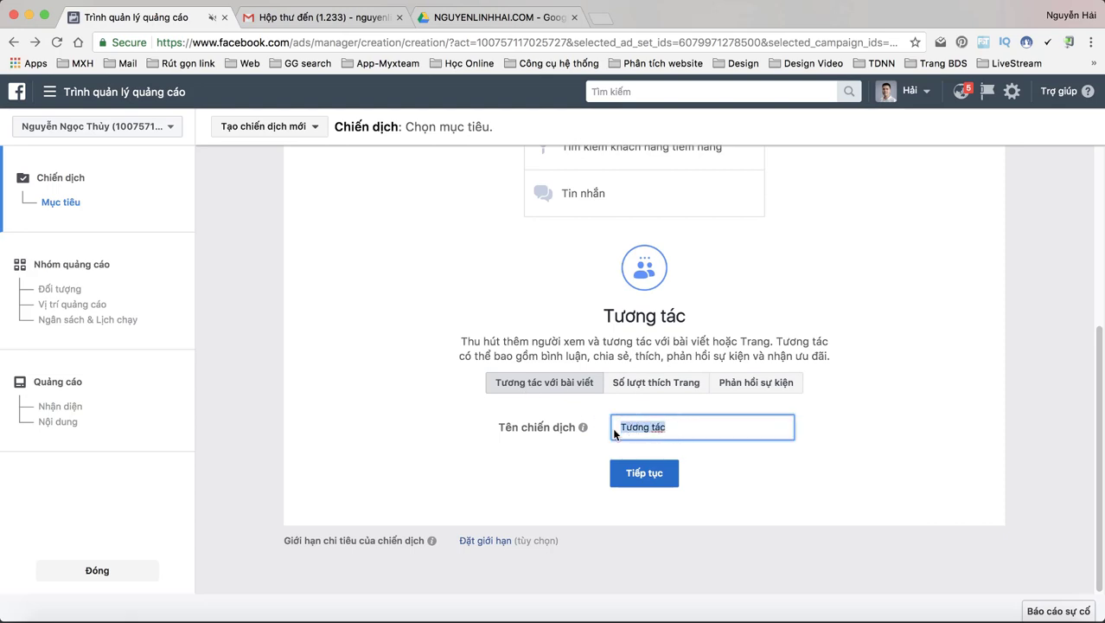
pyautogui.write('HT')
pyautogui.write('2')
pyautogui.write(' tương ta')
pyautogui.write('cs')
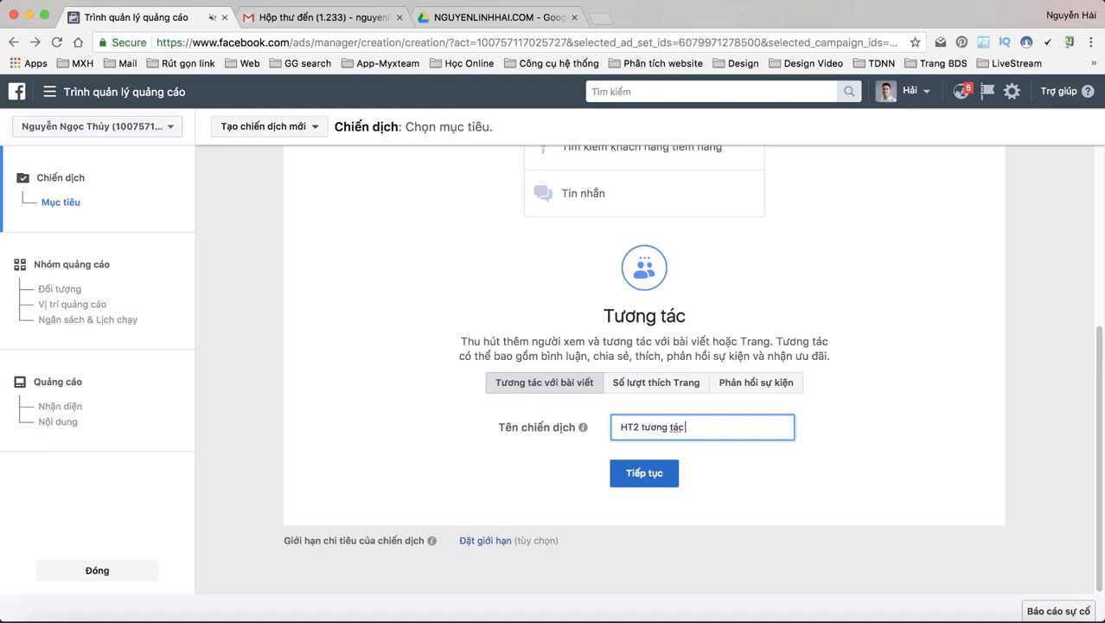
pyautogui.write(' 01.01.18')
pyautogui.click(644, 474)
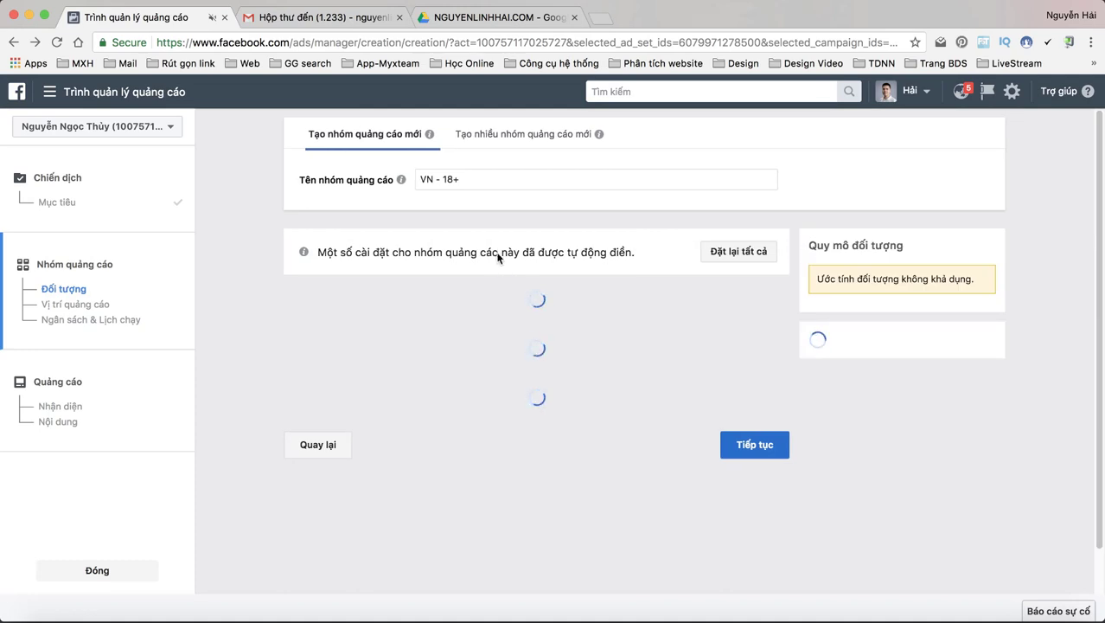
# Rename the ad set as "HT2 nhóm QC tương tác 01.01.18".
pyautogui.moveTo(465, 179); pyautogui.dragTo(422, 178)
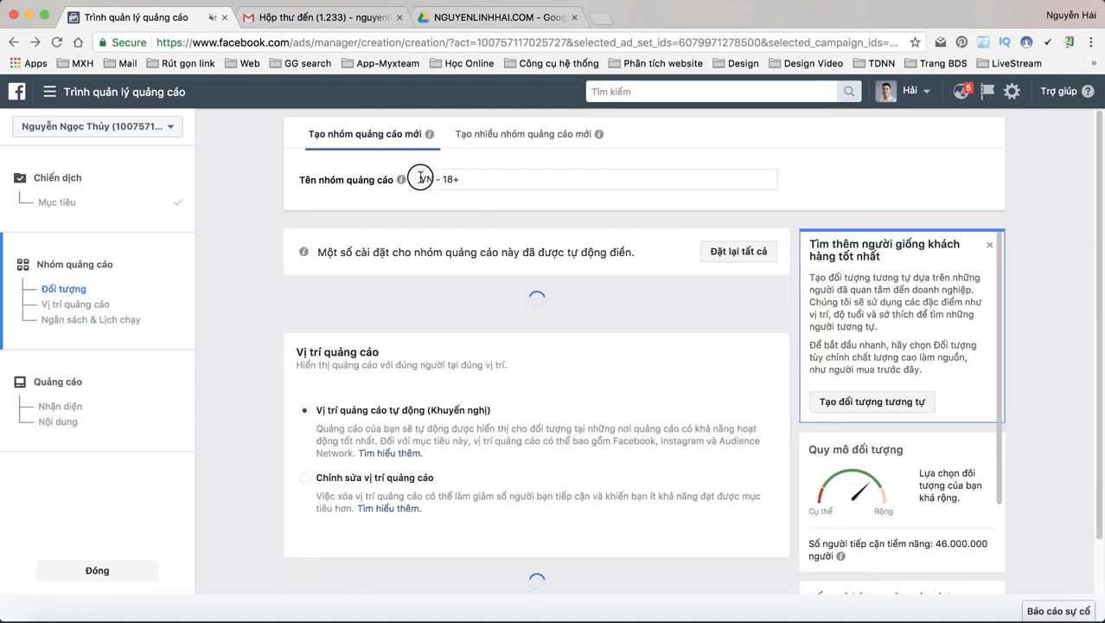
pyautogui.click(467, 176)
pyautogui.write('HT')
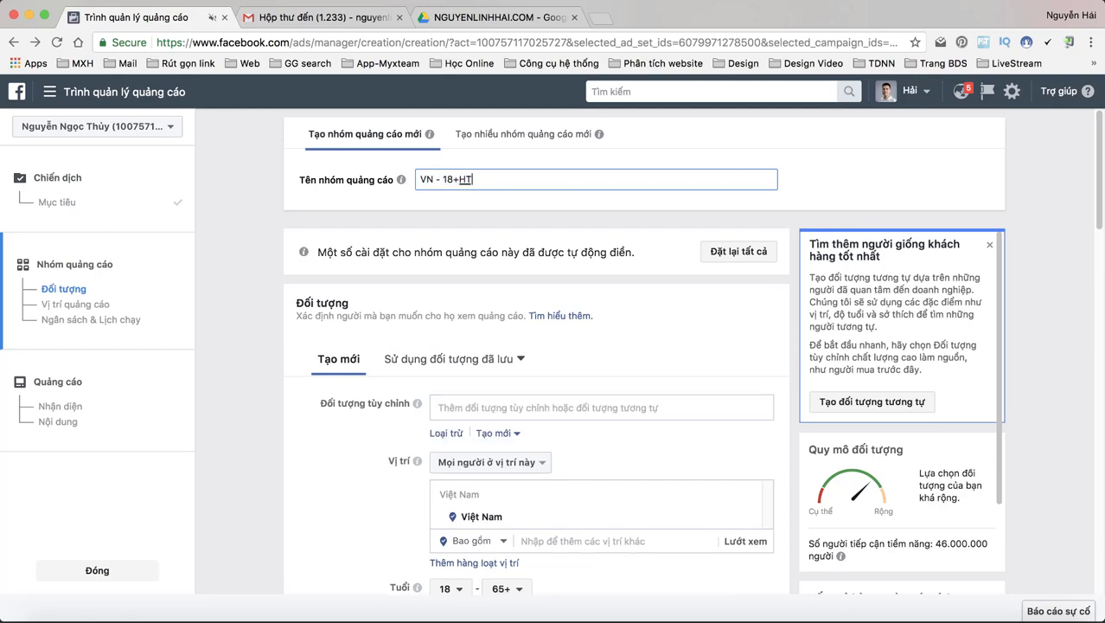
pyautogui.press('BackSpace')
pyautogui.press('BackSpace')
pyautogui.press('BackSpace')
pyautogui.press('BackSpace')
pyautogui.press('BackSpace')
pyautogui.press('BackSpace')
pyautogui.press('BackSpace')
pyautogui.press('BackSpace')
pyautogui.press('BackSpace')
pyautogui.press('BackSpace')
pyautogui.write('HT2 ')
pyautogui.write('u')
pyautogui.press('BackSpace')
pyautogui.write('nhóm QC tư')
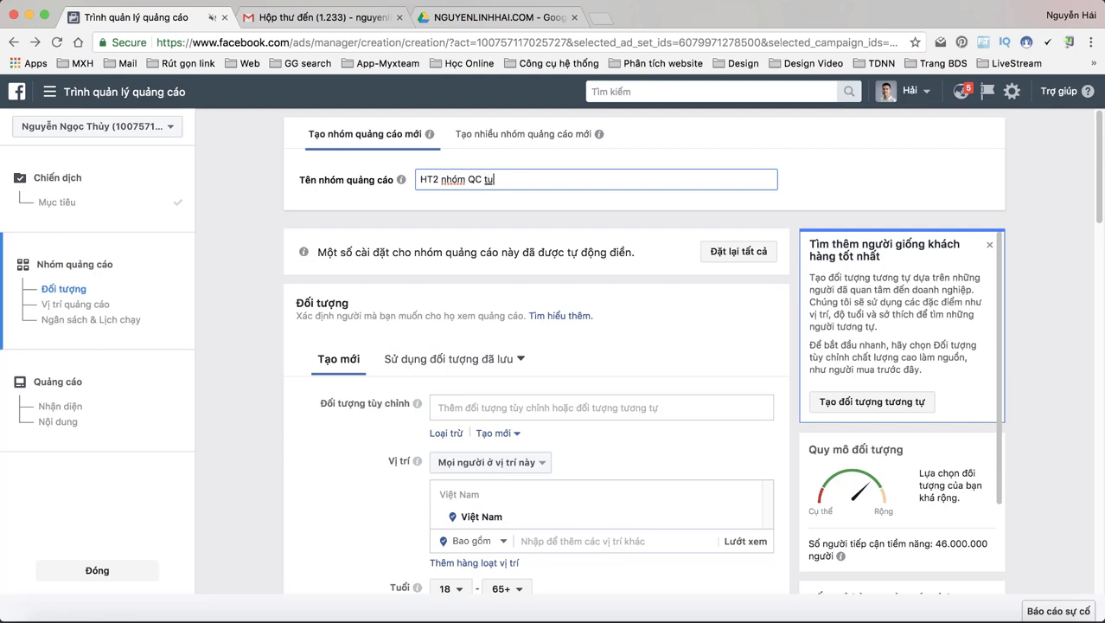
pyautogui.write('ơng tác 01.01.18')
pyautogui.click(327, 432)
# Look through the saved audiences without choosing one, and return to creating a new audience.
pyautogui.click(457, 367)
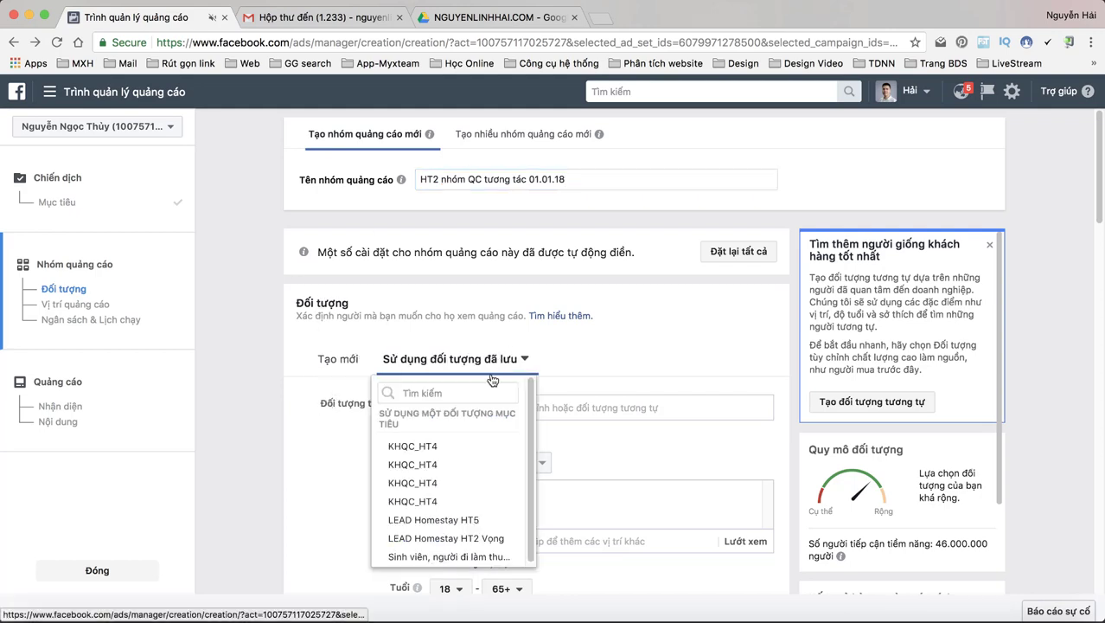
pyautogui.scroll(-2, 494, 465)
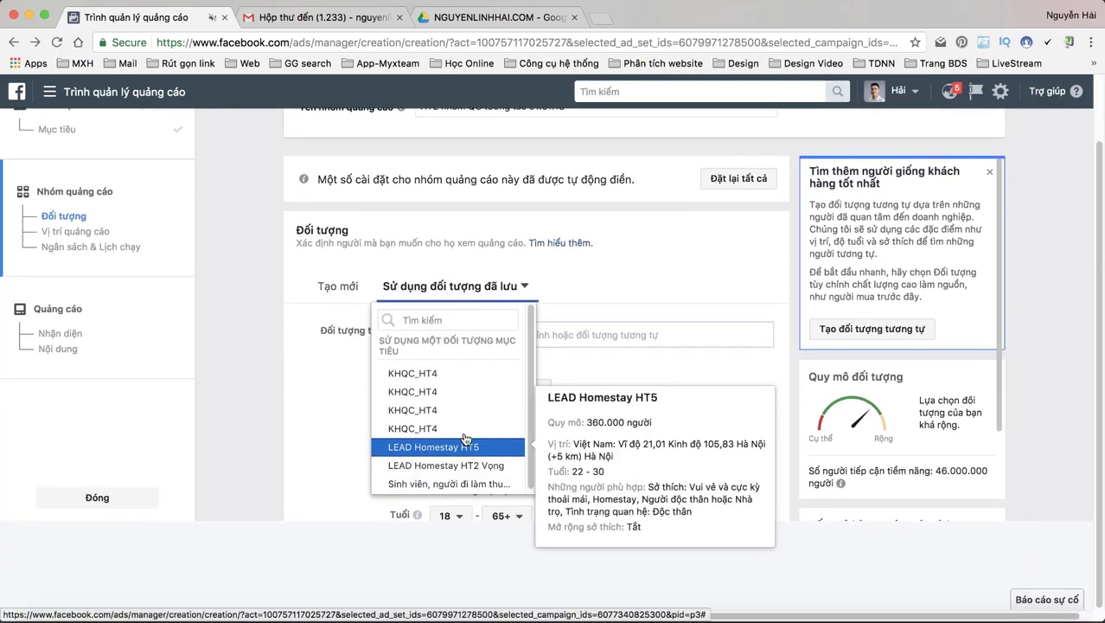
pyautogui.scroll(2, 322, 423)
pyautogui.click(321, 423)
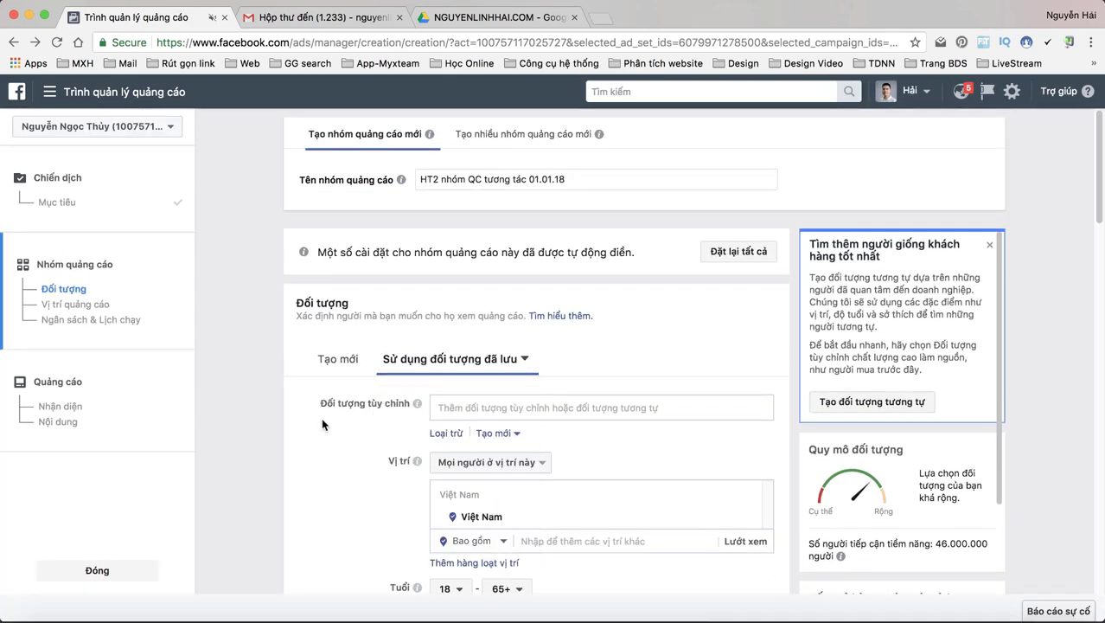
pyautogui.click(338, 360)
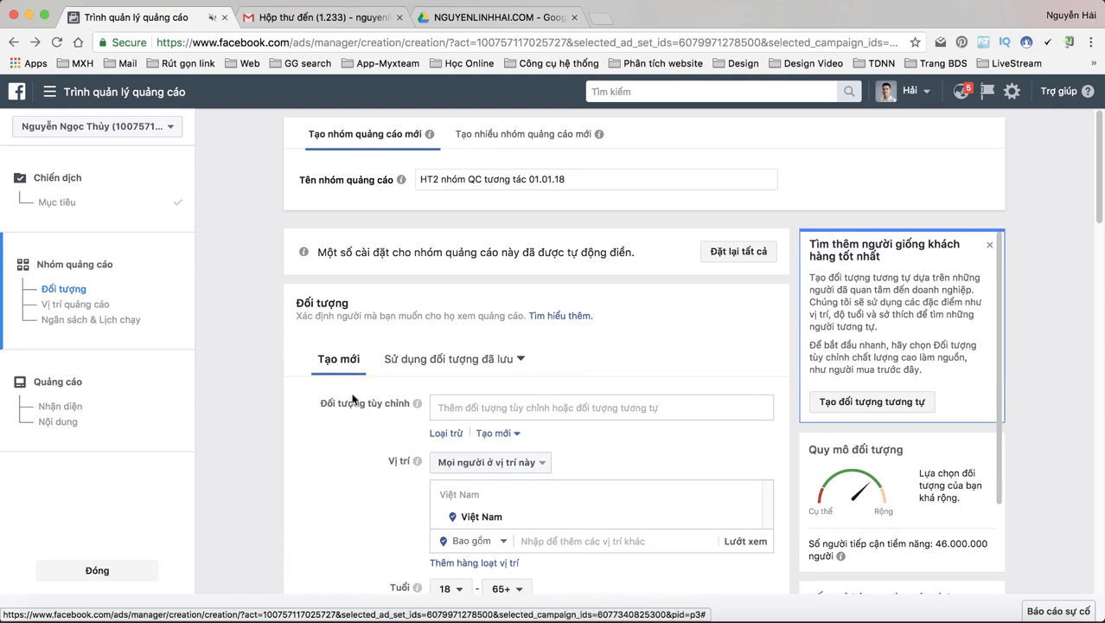
# Remove Việt Nam from the audience's targeted locations.
pyautogui.scroll(-2, 349, 403)
pyautogui.scroll(-2, 349, 403)
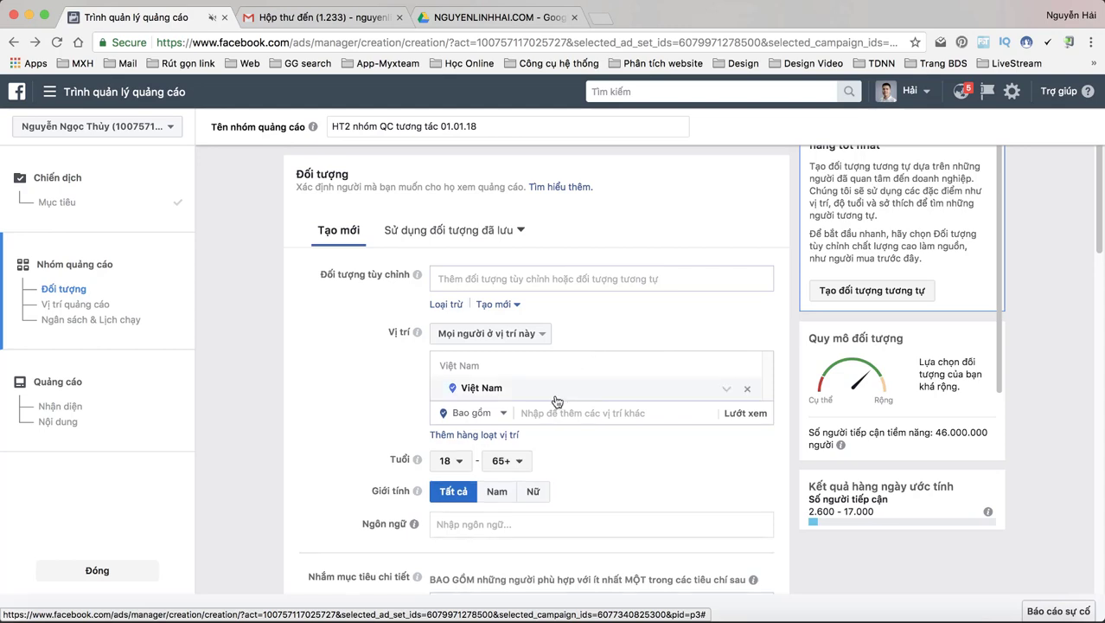
pyautogui.click(748, 394)
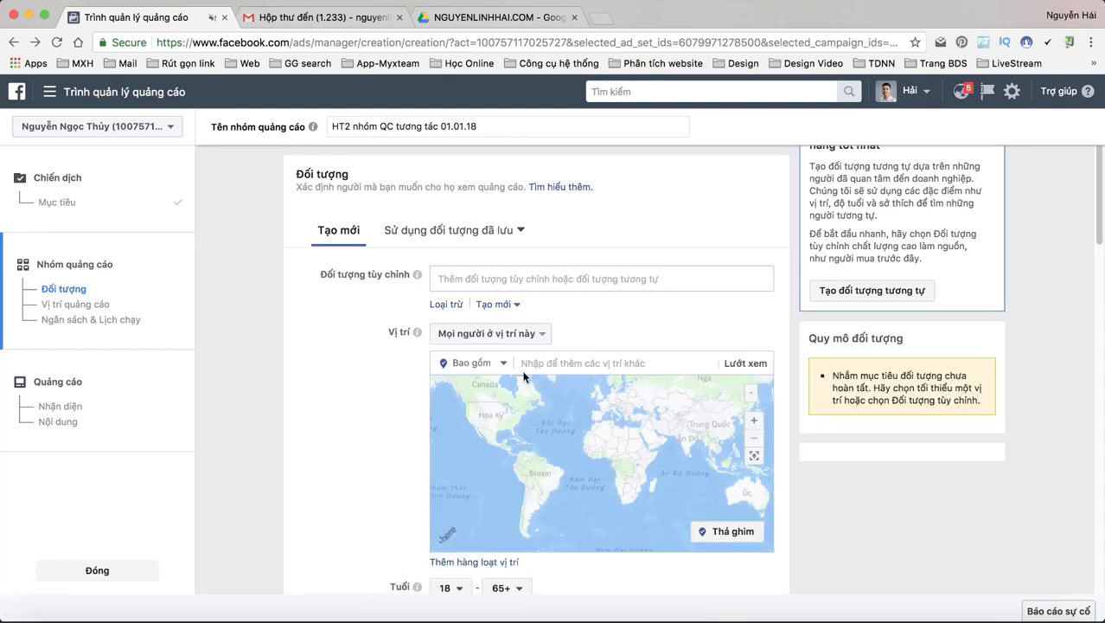
# Add Hà Nội as a targeted location for the audience and remove it again.
pyautogui.click(545, 366)
pyautogui.write('hà')
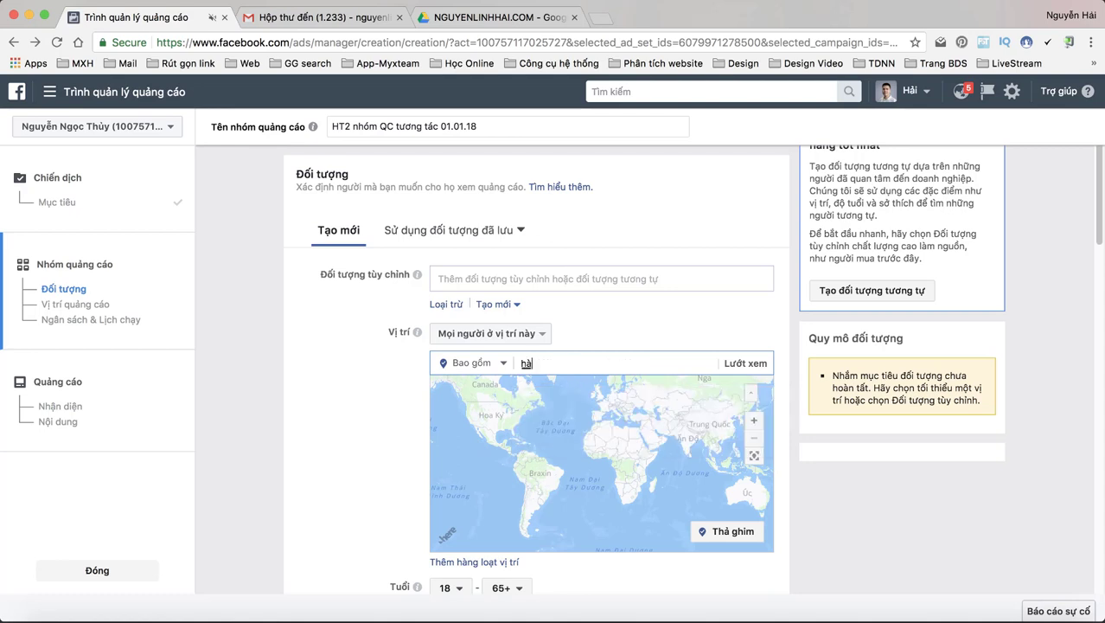
pyautogui.write(' nội')
pyautogui.click(590, 389)
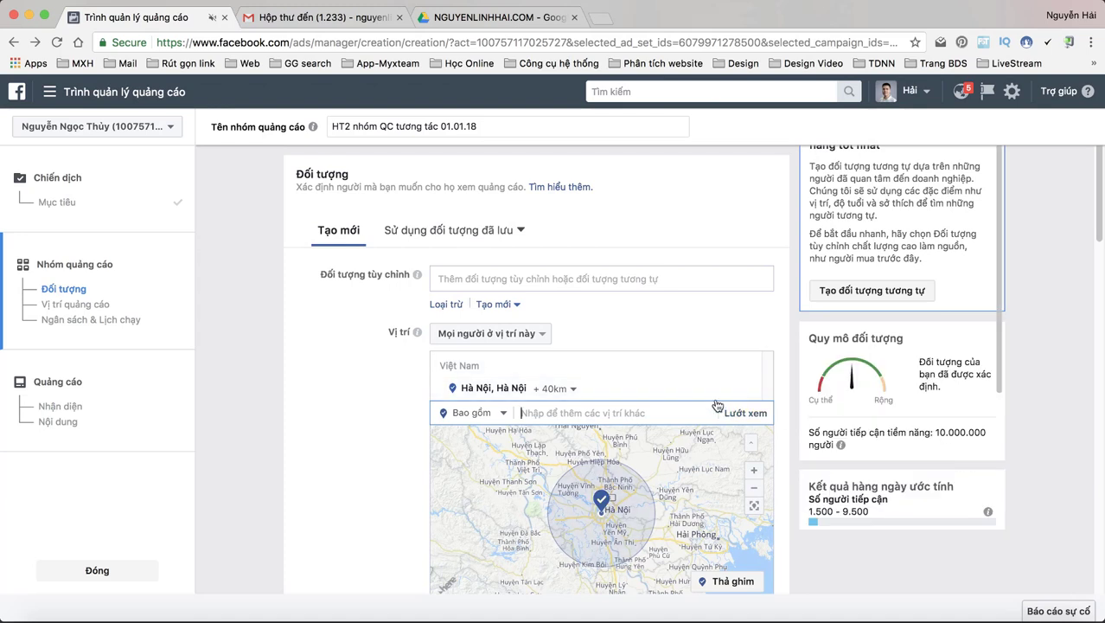
pyautogui.scroll(-2, 401, 477)
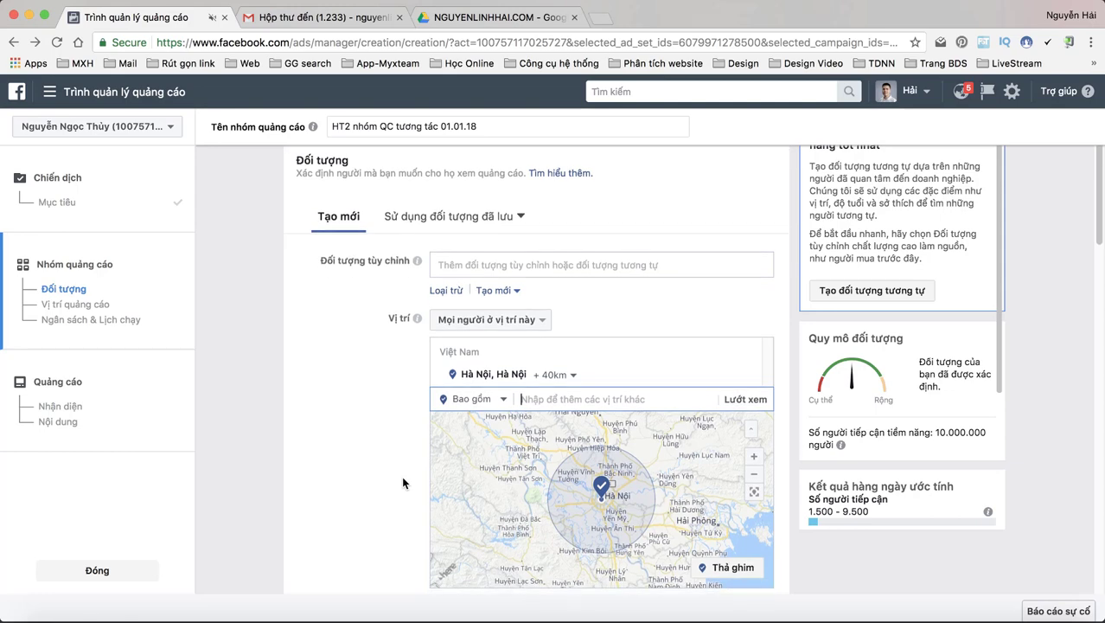
pyautogui.scroll(-5, 402, 482)
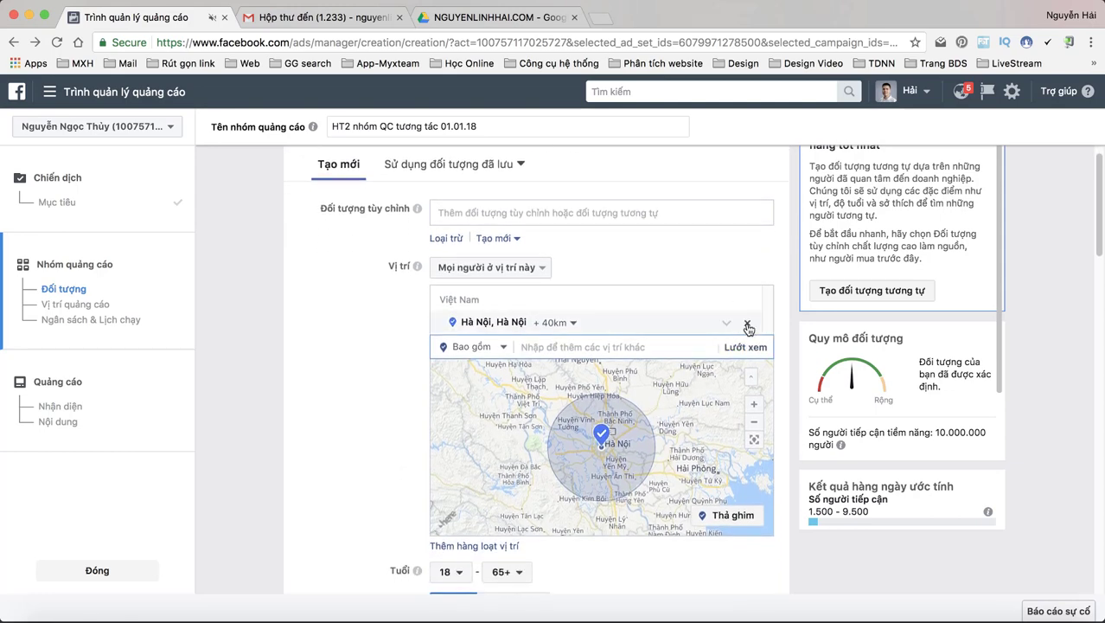
pyautogui.click(749, 326)
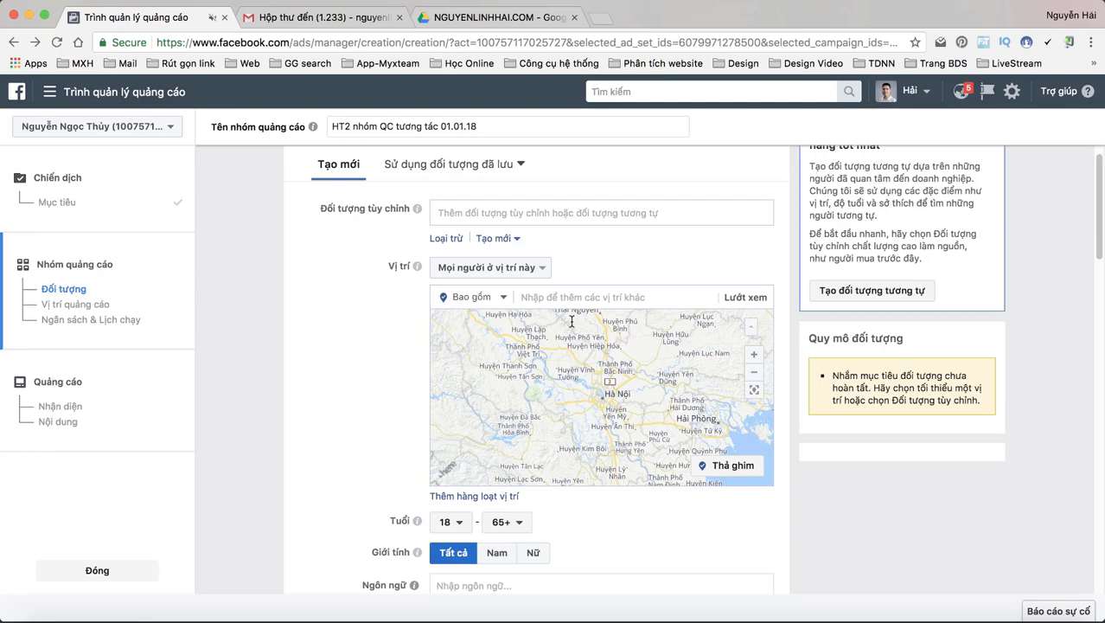
# Drop a location pin on Quận Đống Đa in central Hà Nội on the audience's location map.
pyautogui.scroll(3, 594, 412)
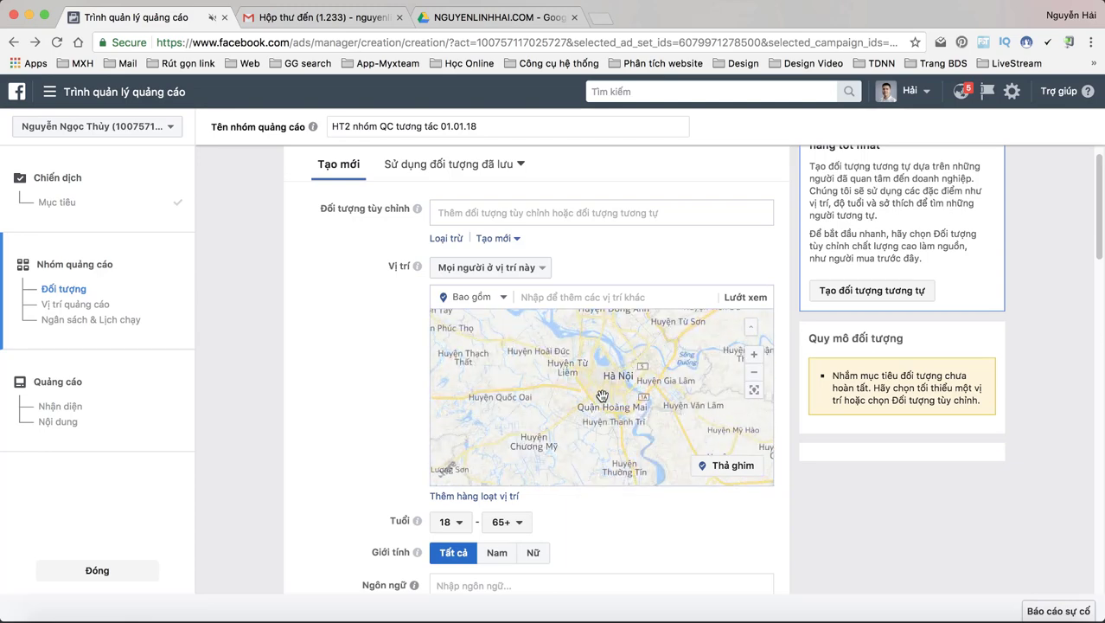
pyautogui.scroll(5, 602, 395)
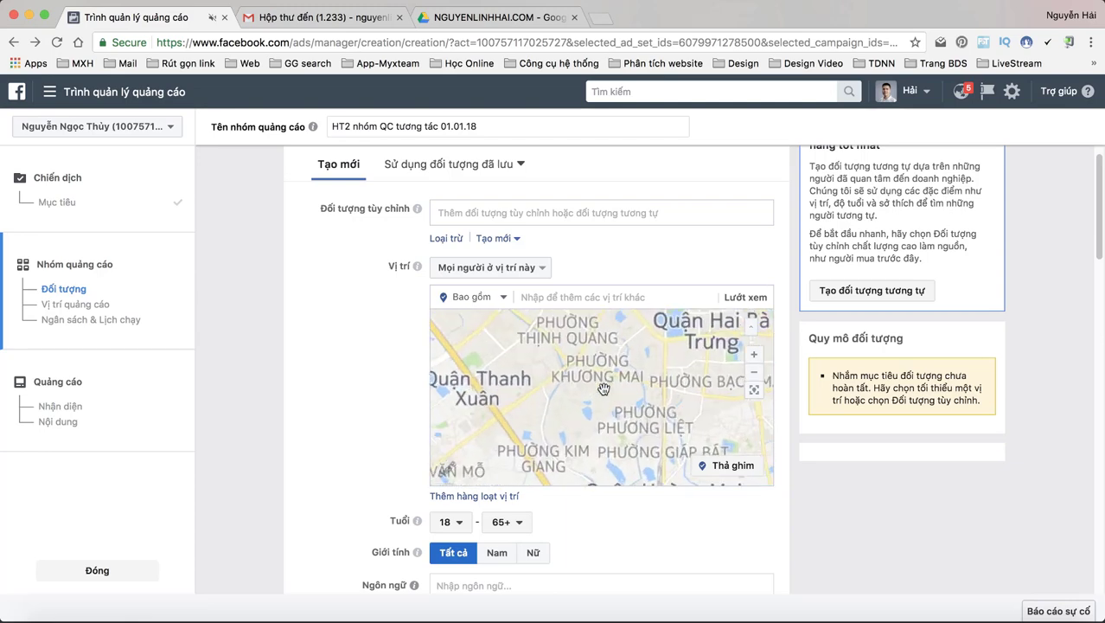
pyautogui.scroll(-4, 602, 389)
pyautogui.moveTo(597, 372); pyautogui.dragTo(585, 409)
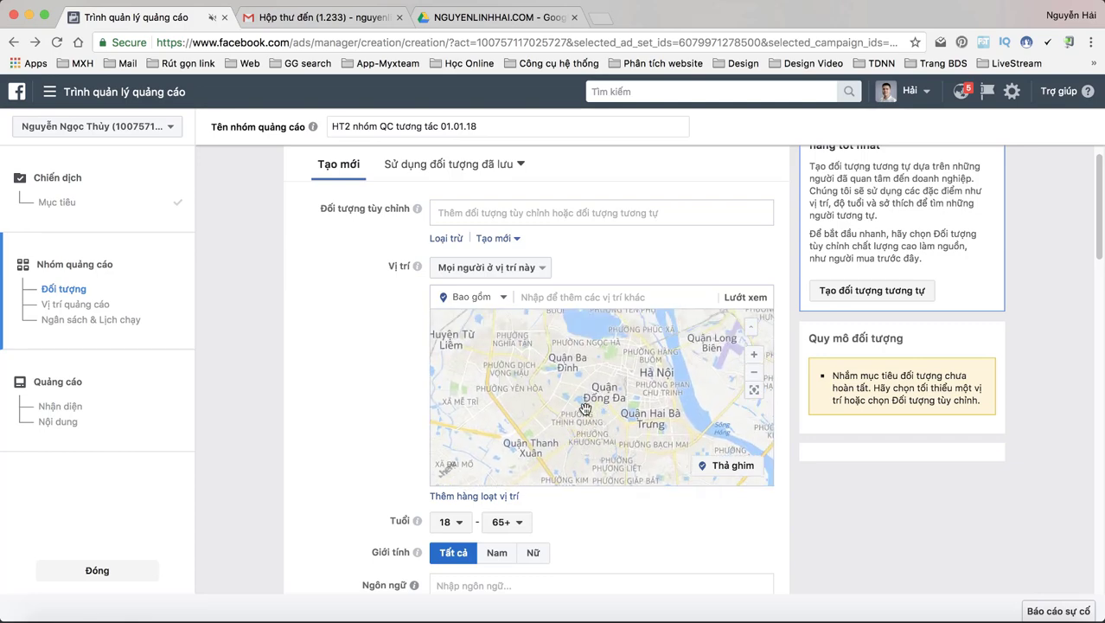
pyautogui.scroll(-2, 585, 408)
pyautogui.scroll(2, 591, 413)
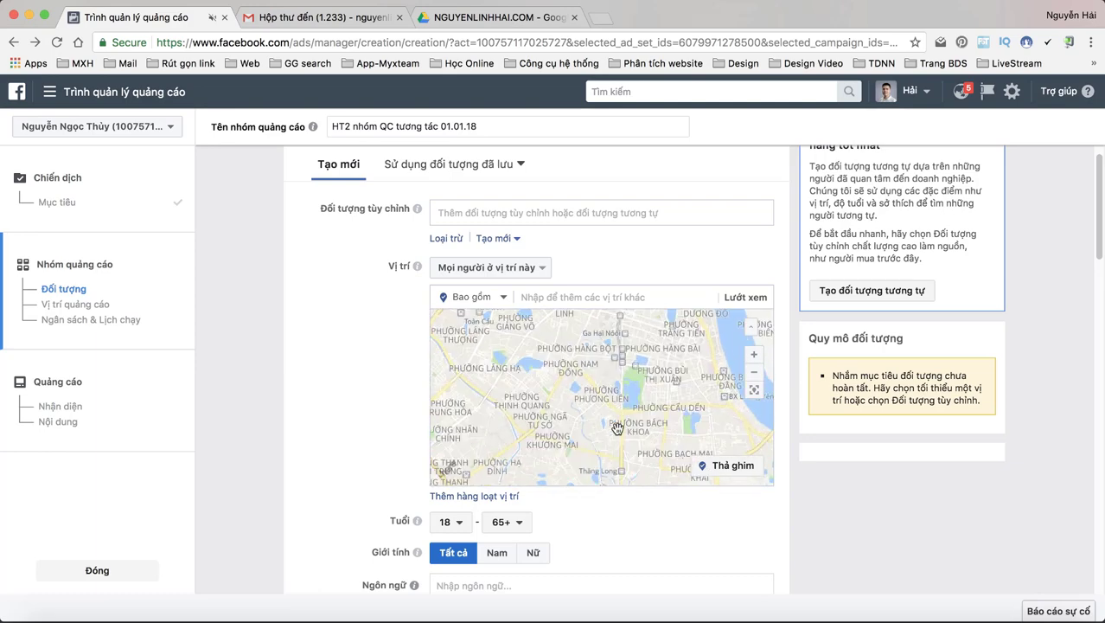
pyautogui.scroll(-2, 585, 402)
pyautogui.scroll(2, 588, 407)
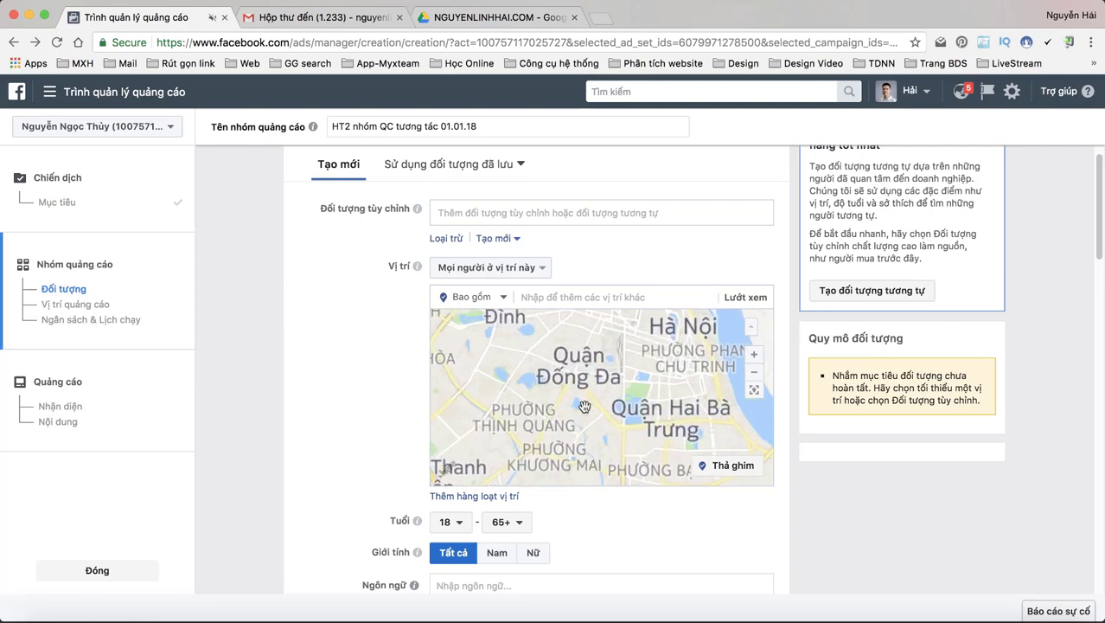
pyautogui.moveTo(580, 400); pyautogui.dragTo(580, 435)
pyautogui.scroll(-3, 578, 431)
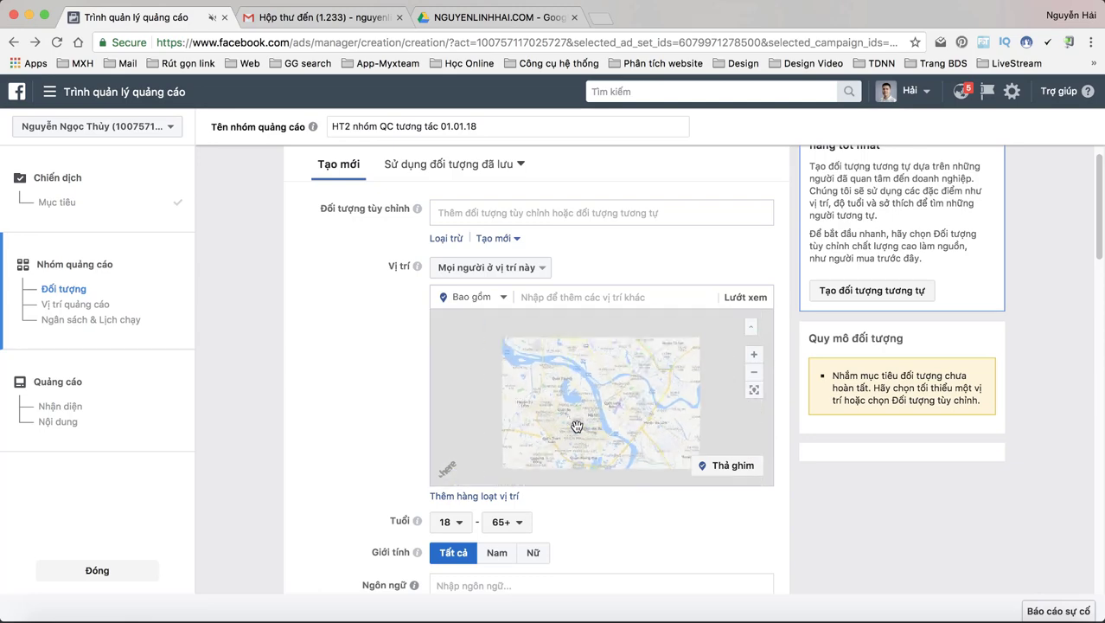
pyautogui.scroll(2, 578, 428)
pyautogui.scroll(-1, 577, 425)
pyautogui.scroll(2, 577, 425)
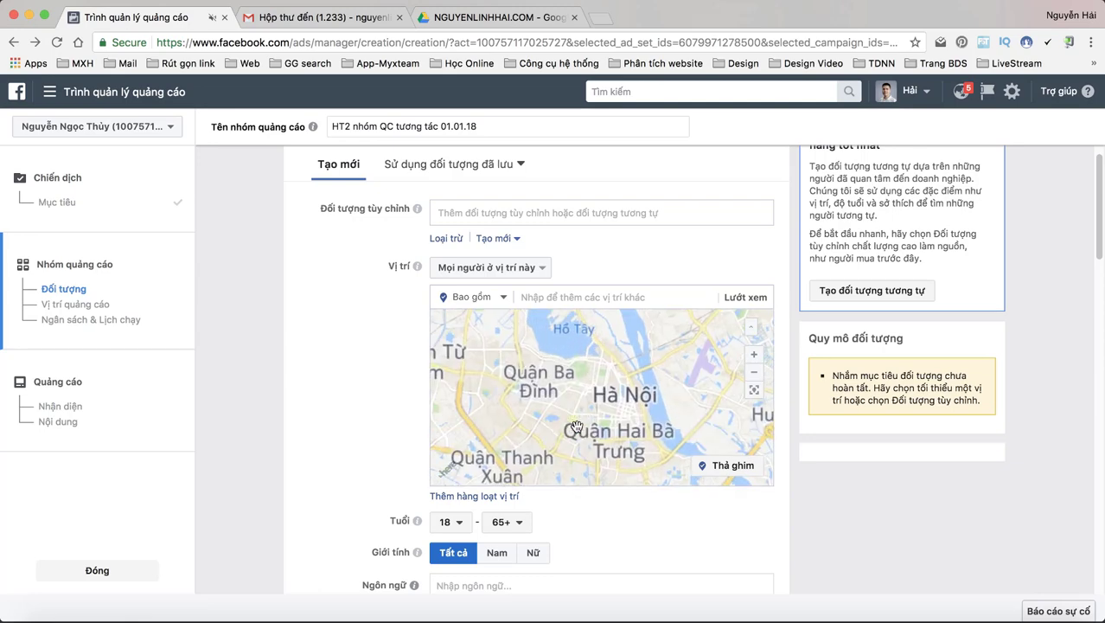
pyautogui.click(735, 466)
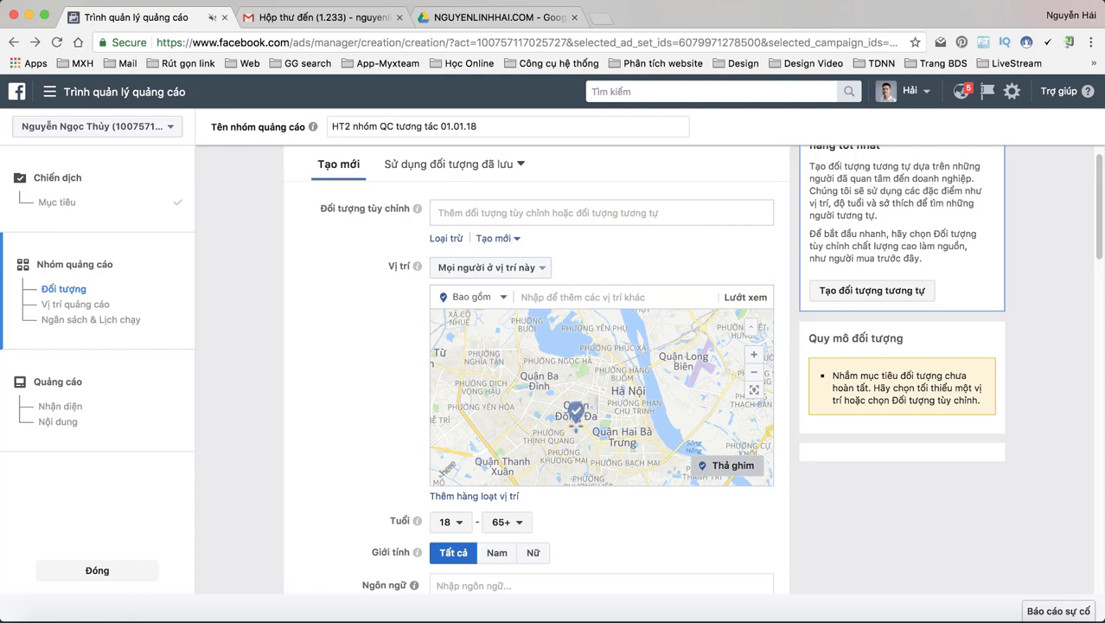
pyautogui.click(576, 416)
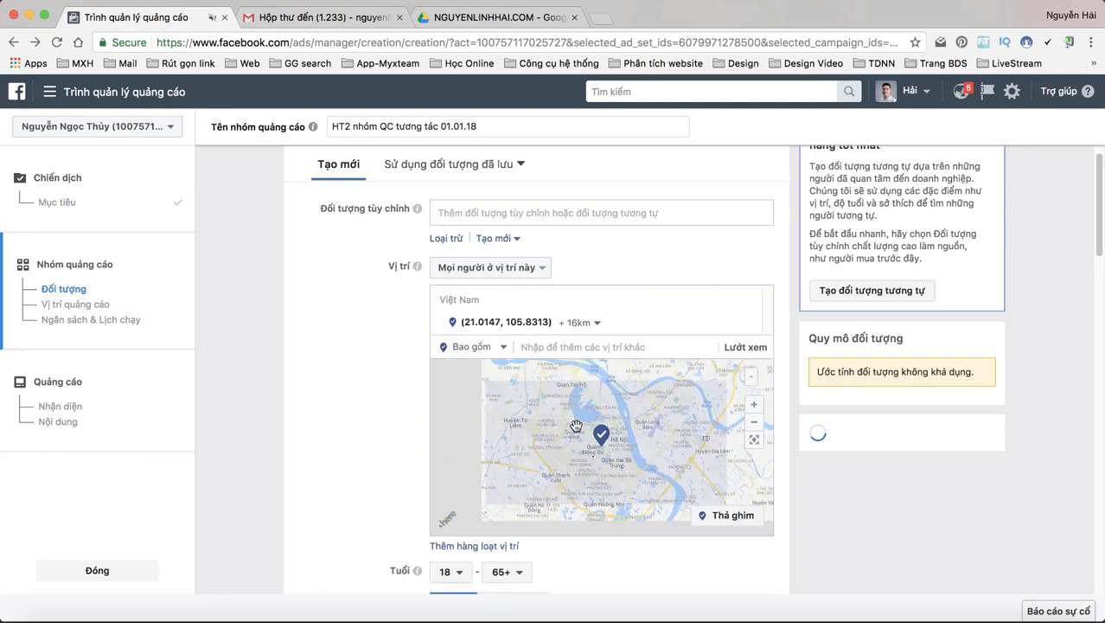
# Set the radius around the pinned location to 5 km.
pyautogui.click(596, 323)
pyautogui.moveTo(639, 343); pyautogui.dragTo(622, 343)
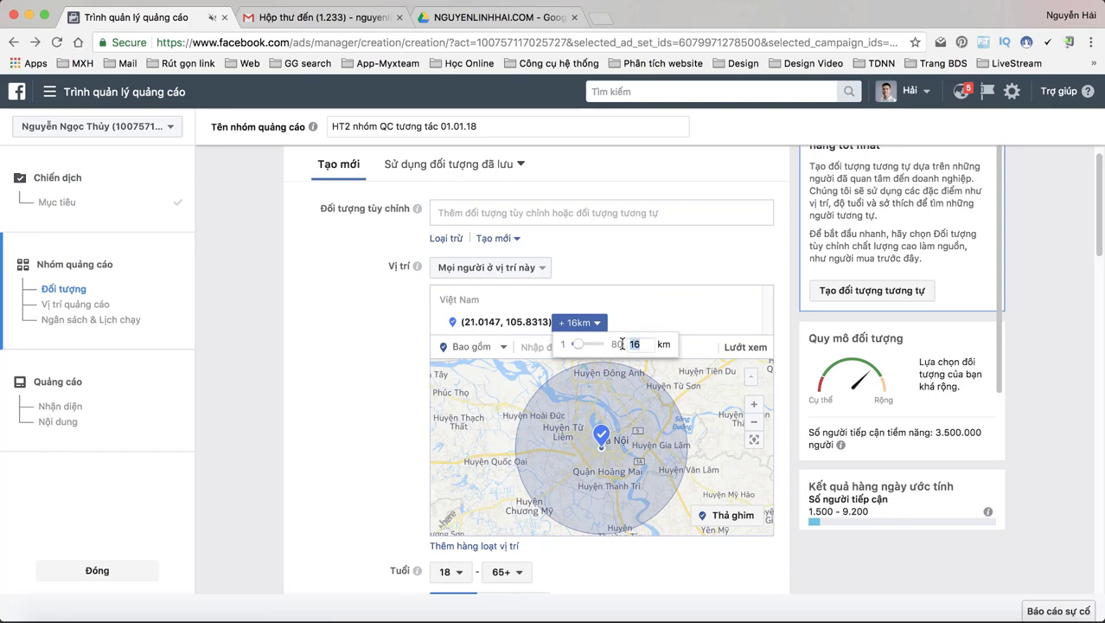
pyautogui.write('5')
pyautogui.press('Return')
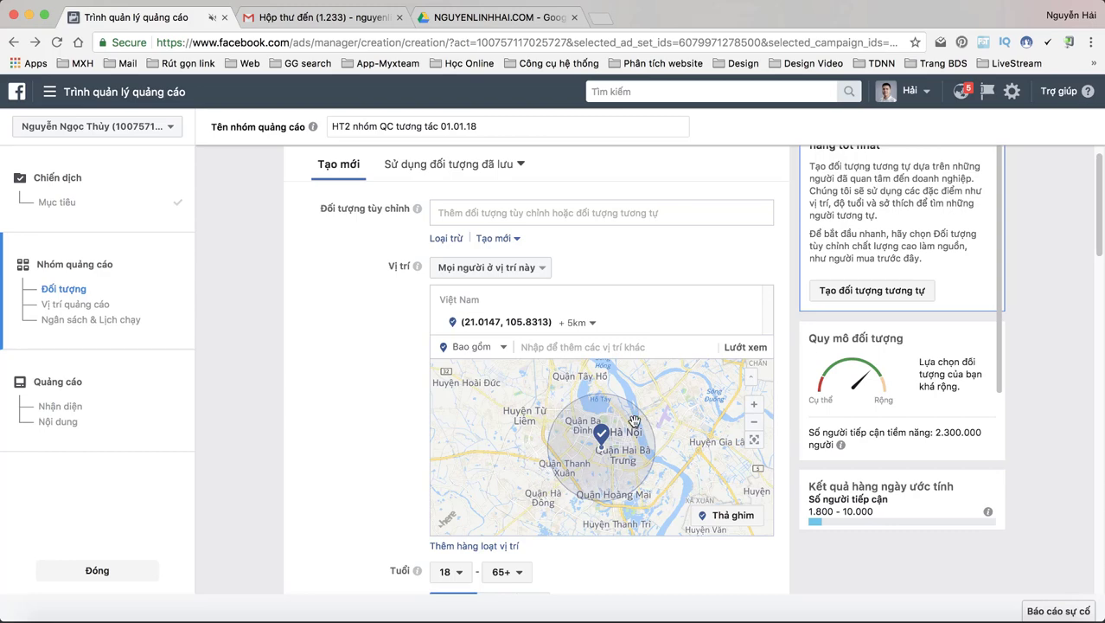
pyautogui.scroll(3, 634, 421)
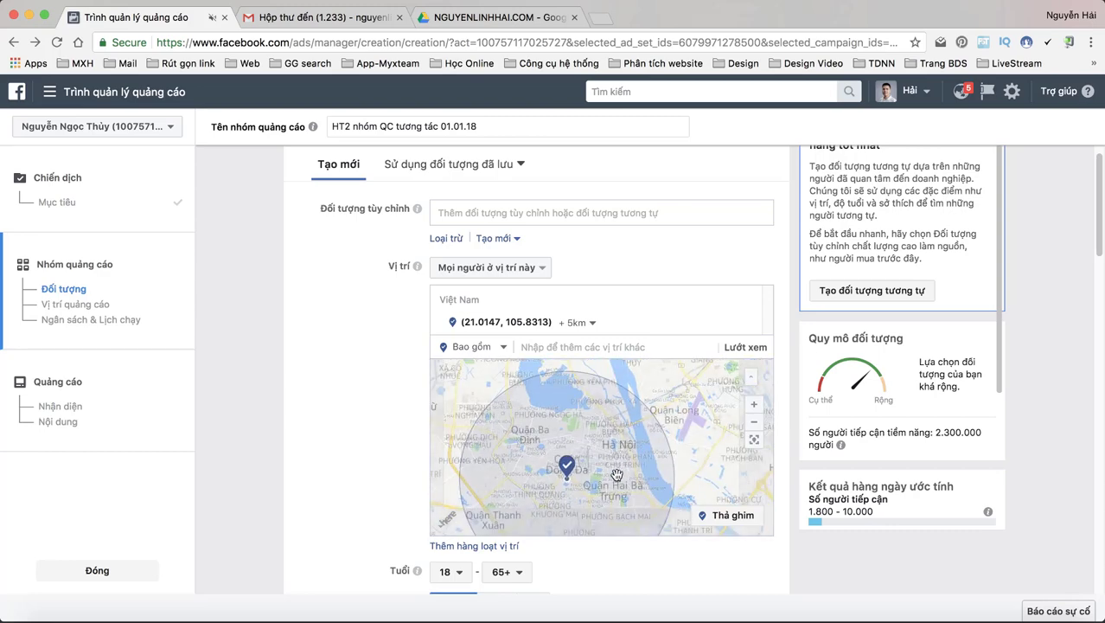
pyautogui.scroll(2, 617, 475)
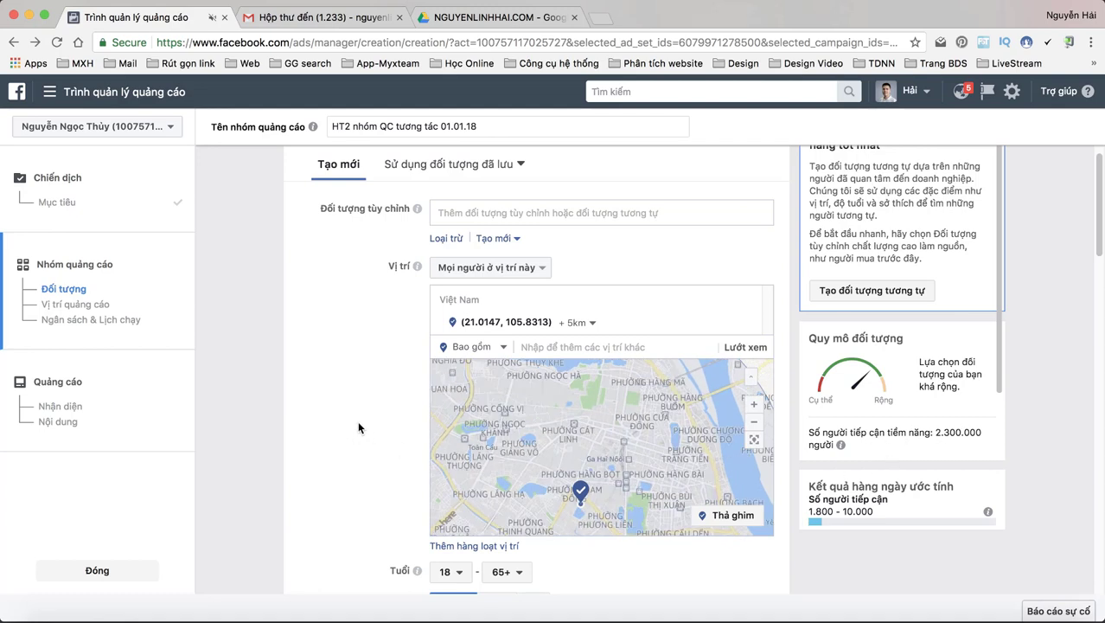
pyautogui.scroll(-5, 357, 420)
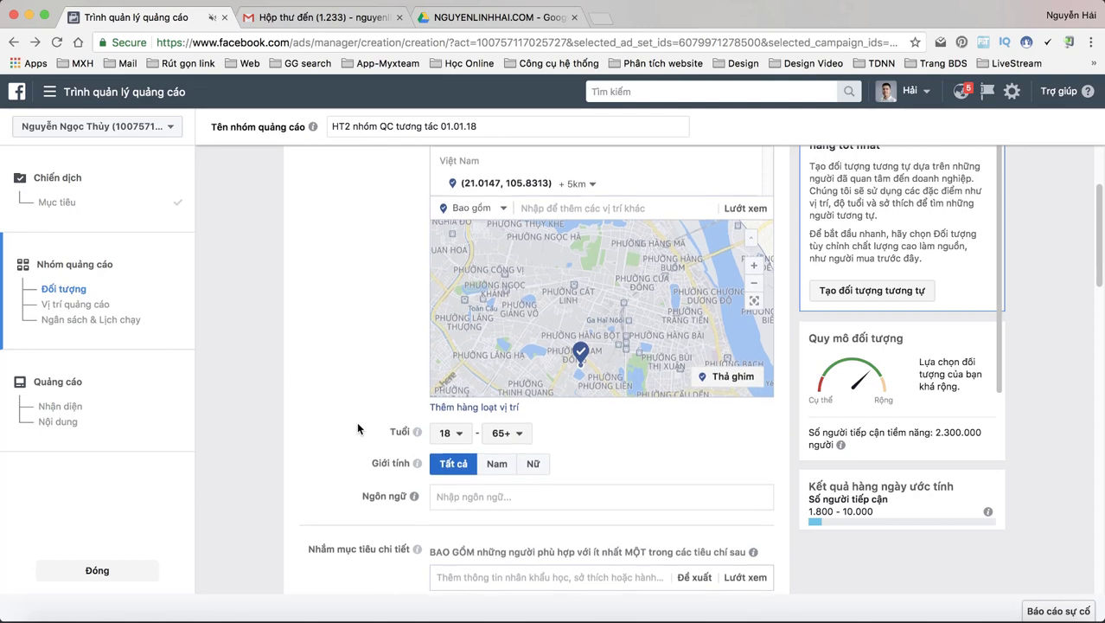
pyautogui.scroll(4, 357, 427)
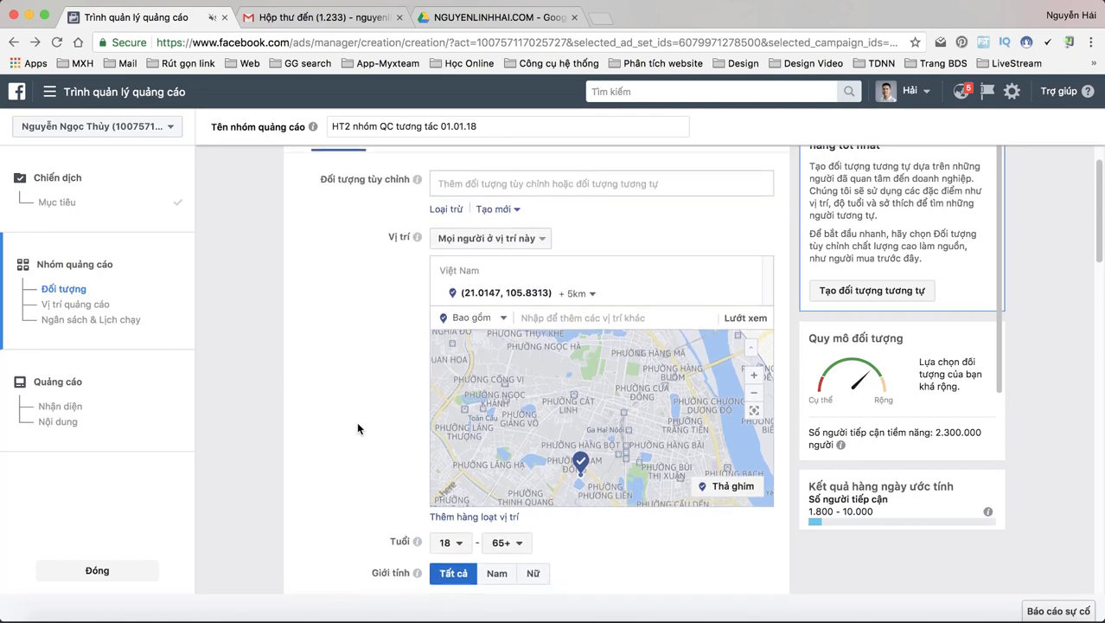
# Set the audience's age range to 19–26.
pyautogui.scroll(-3, 357, 428)
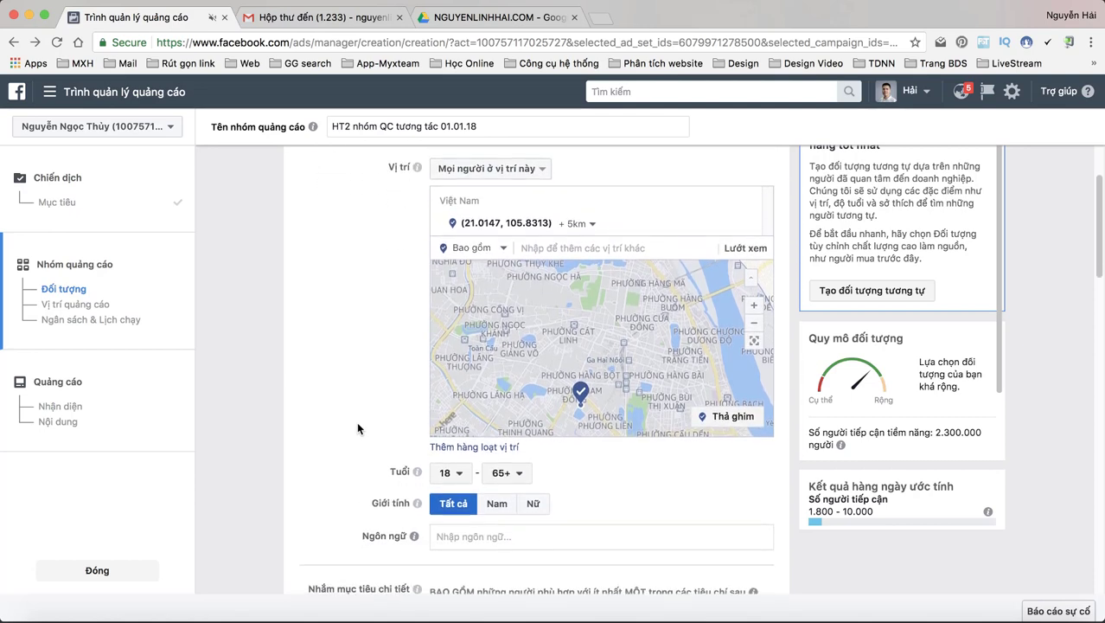
pyautogui.scroll(-1, 356, 421)
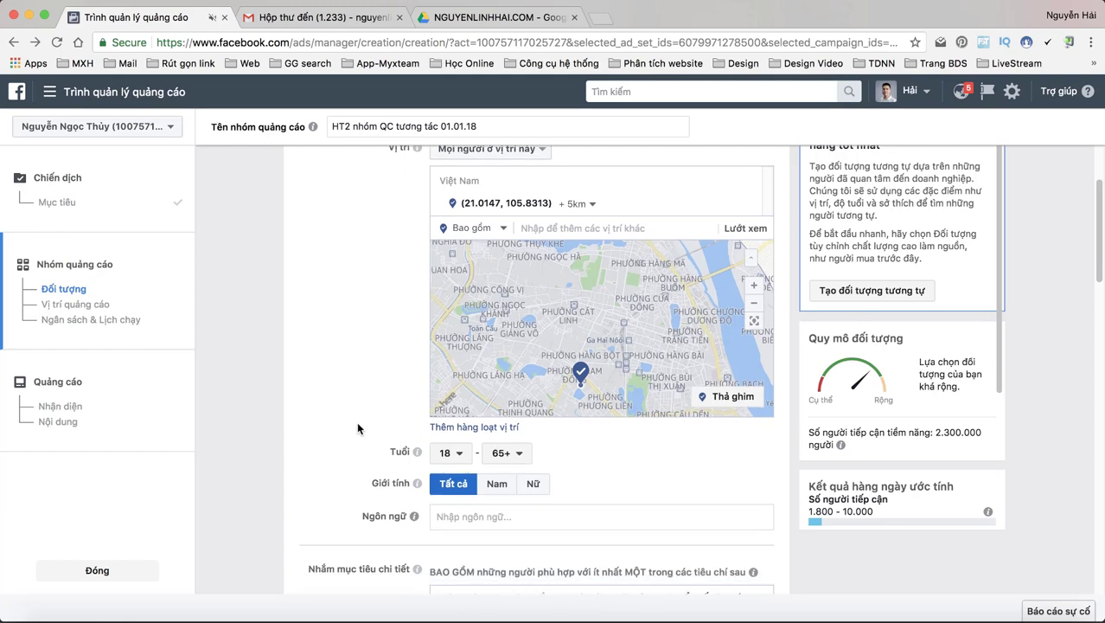
pyautogui.click(457, 456)
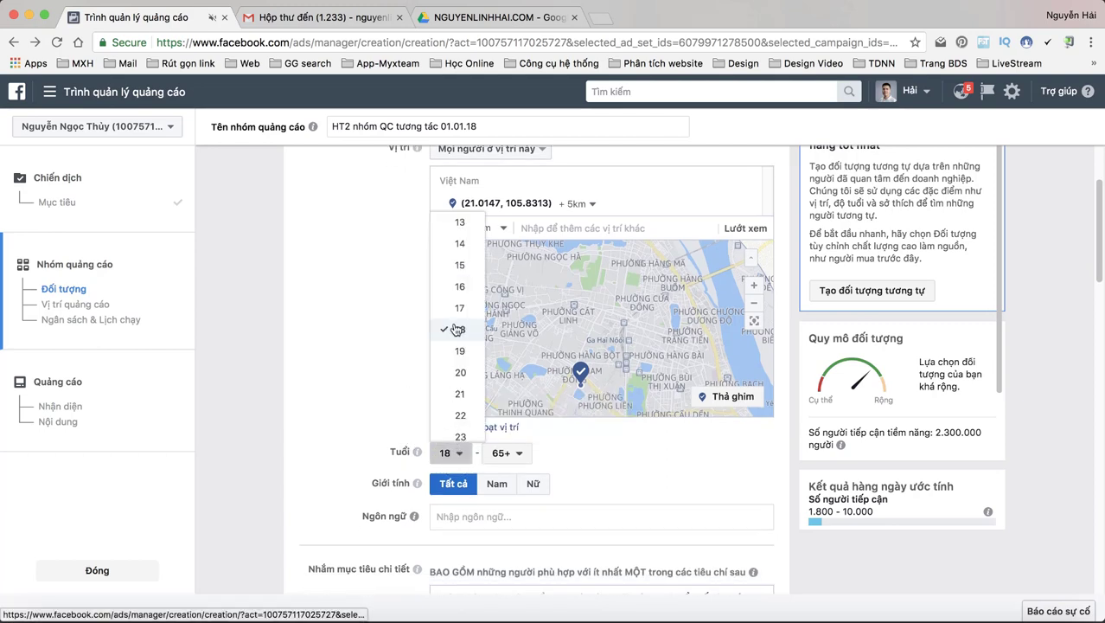
pyautogui.click(459, 355)
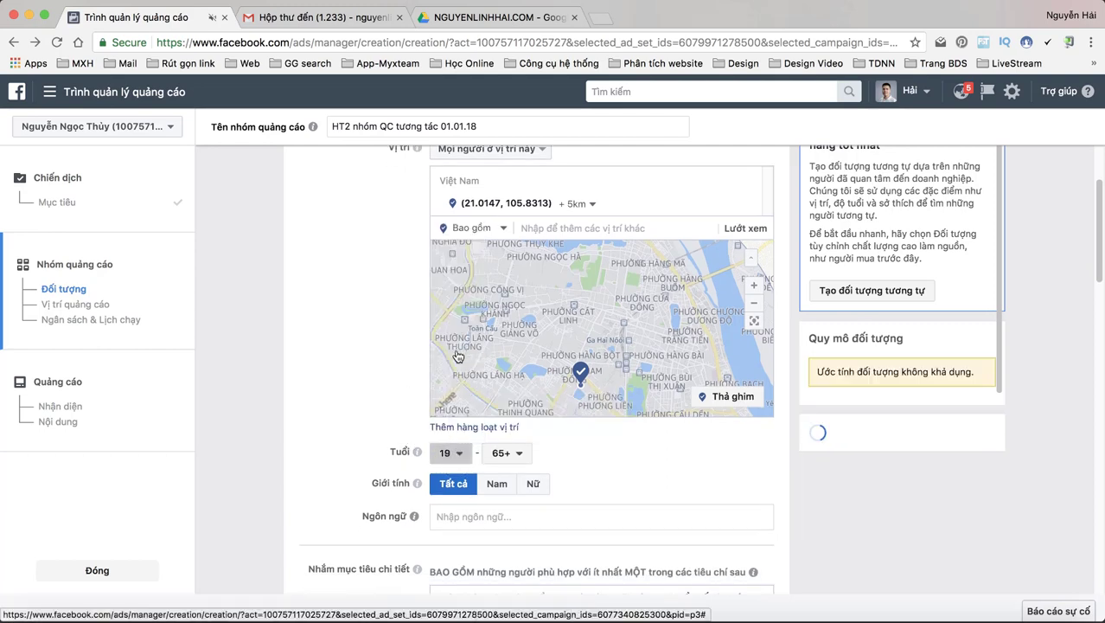
pyautogui.click(518, 450)
pyautogui.scroll(10, 511, 345)
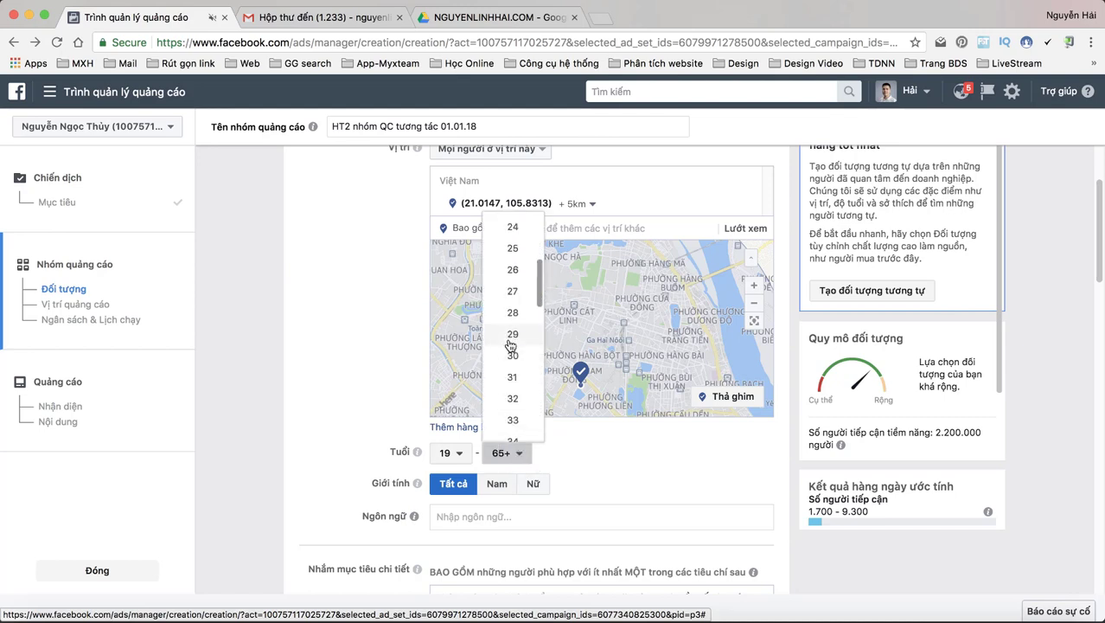
pyautogui.click(512, 270)
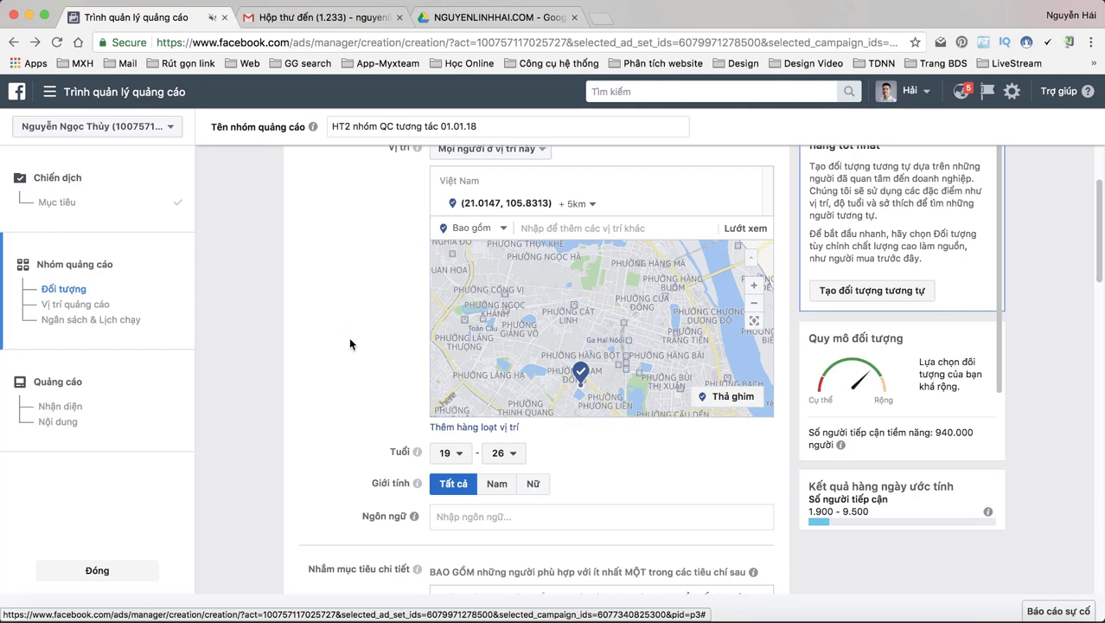
# Switch the audience's gender to Nam and back to Tất cả.
pyautogui.scroll(-5, 351, 343)
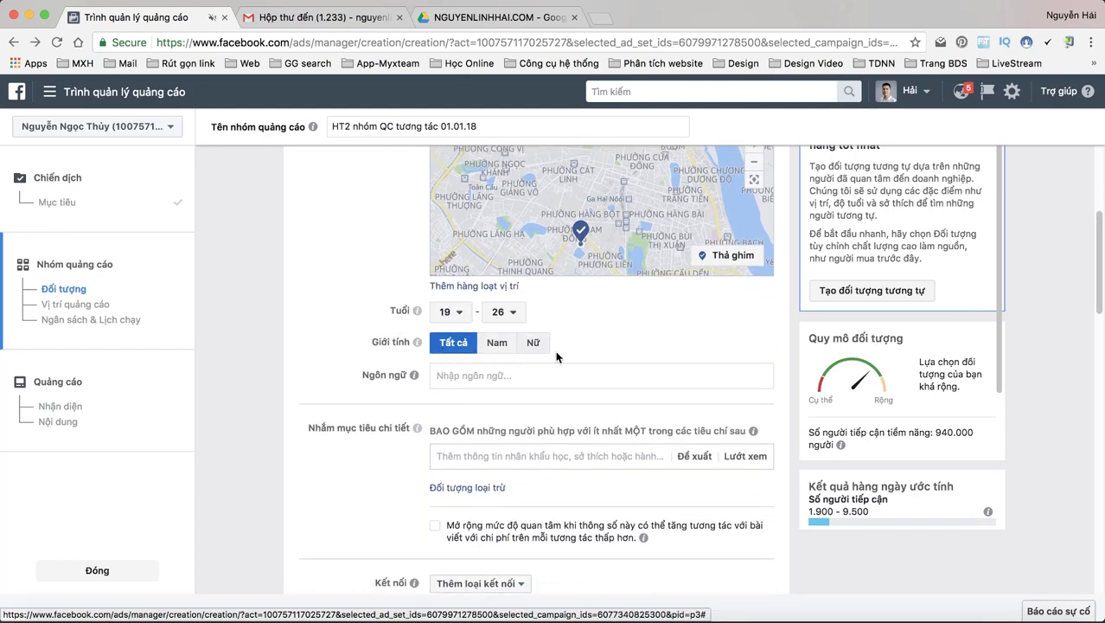
pyautogui.click(502, 346)
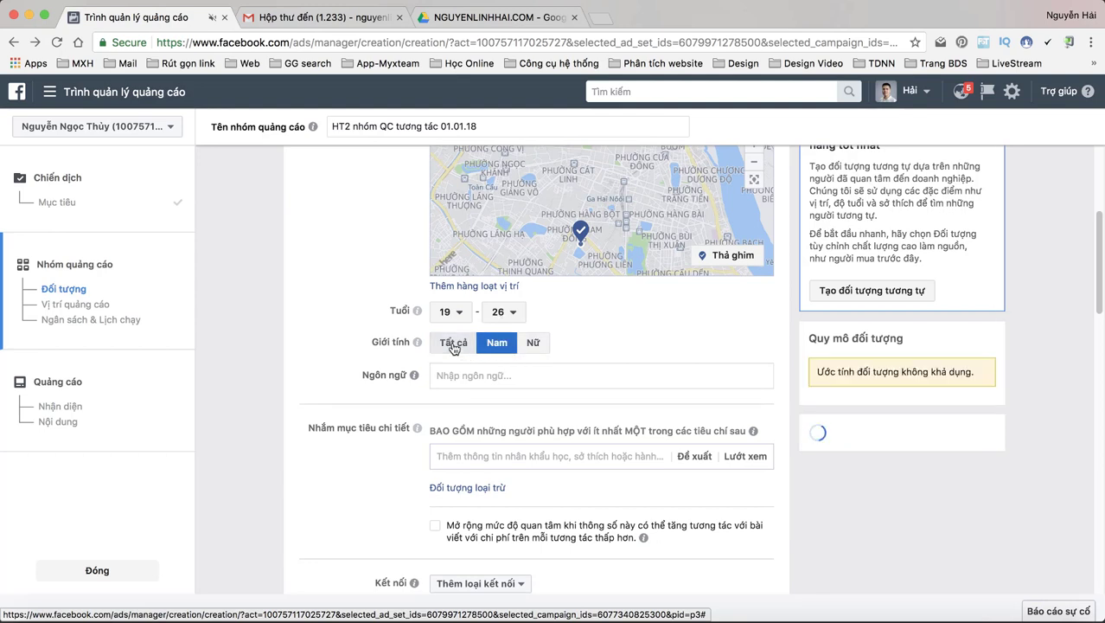
pyautogui.click(456, 346)
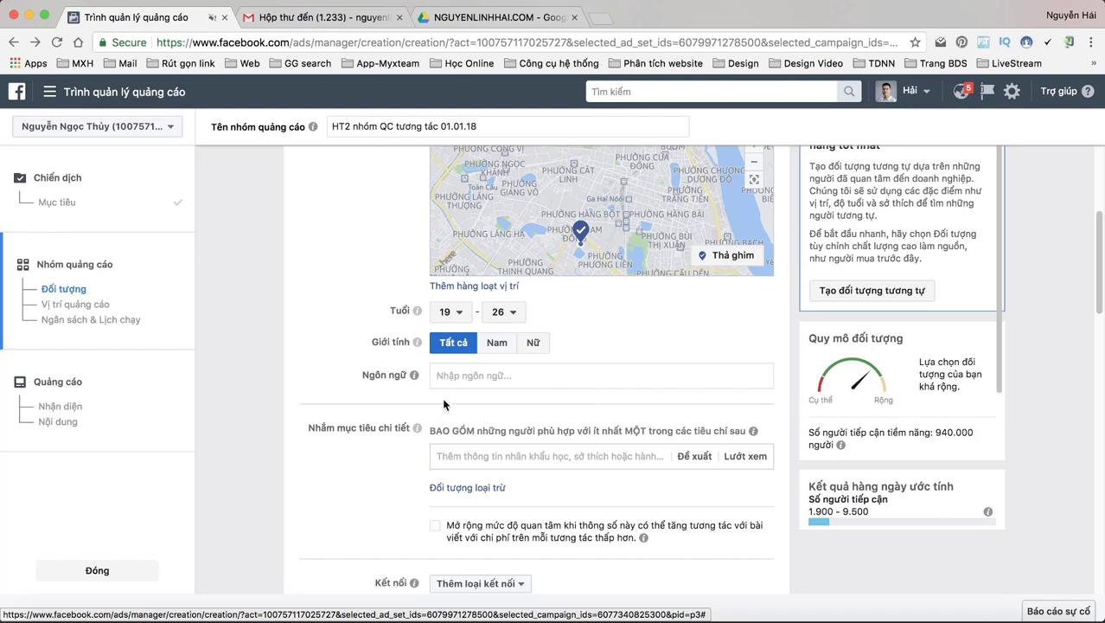
# Include people with the relationship status Độc thân in the audience's detailed targeting.
pyautogui.moveTo(420, 377)
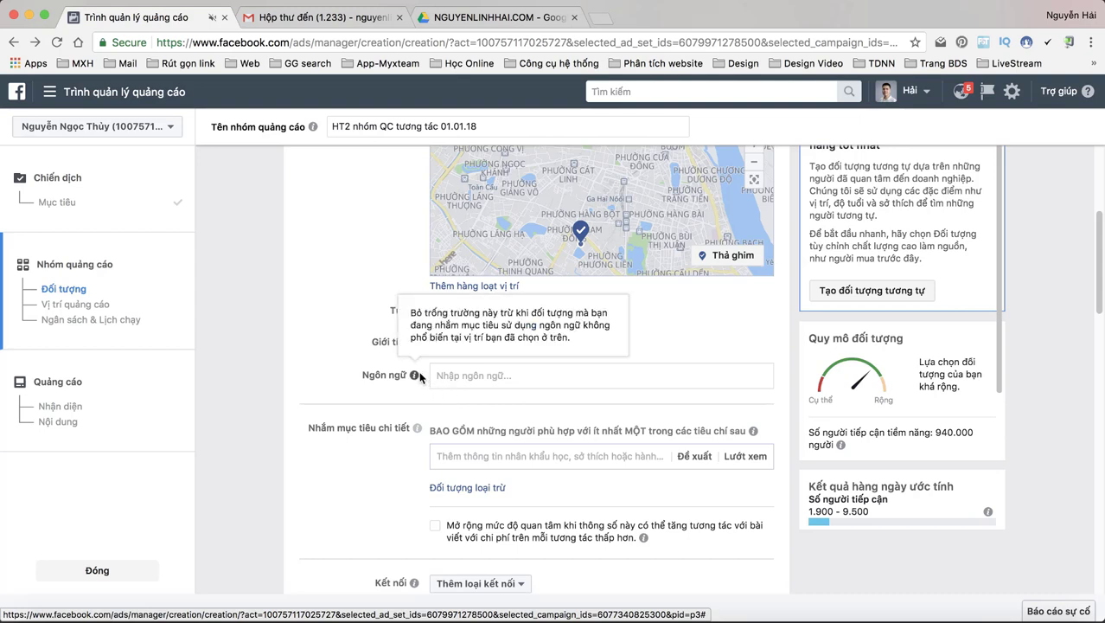
pyautogui.scroll(-2, 365, 418)
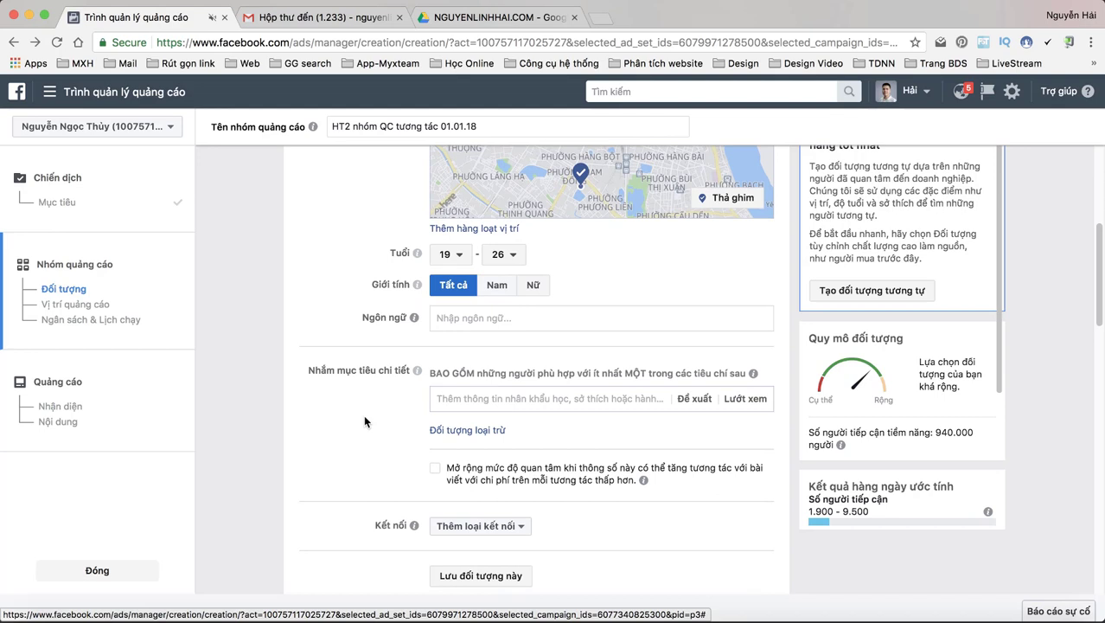
pyautogui.click(460, 398)
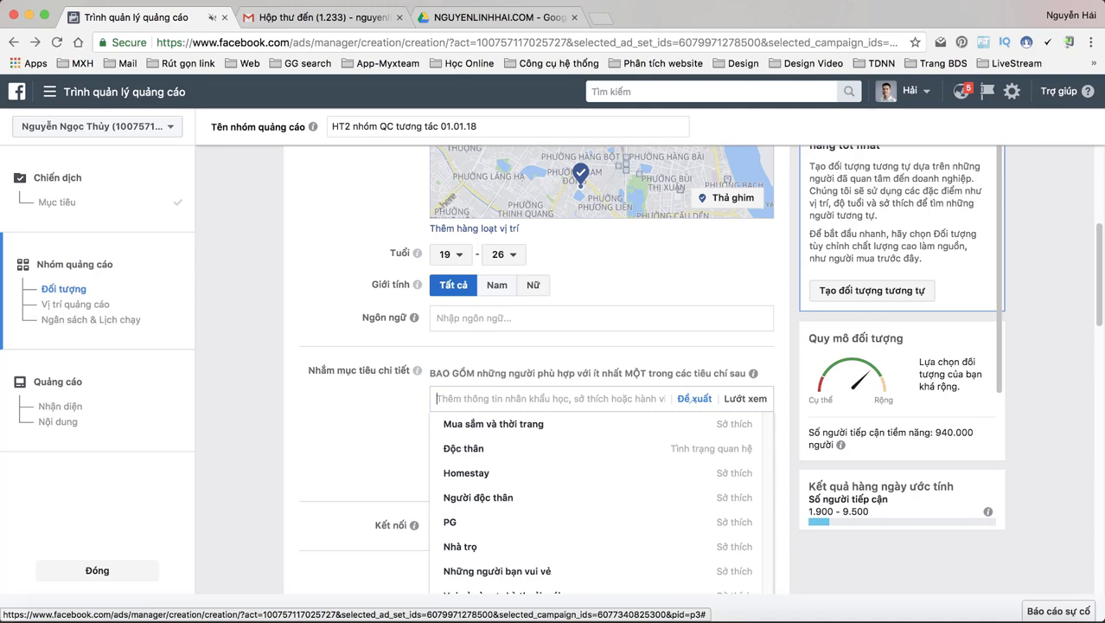
pyautogui.write('Độc thân')
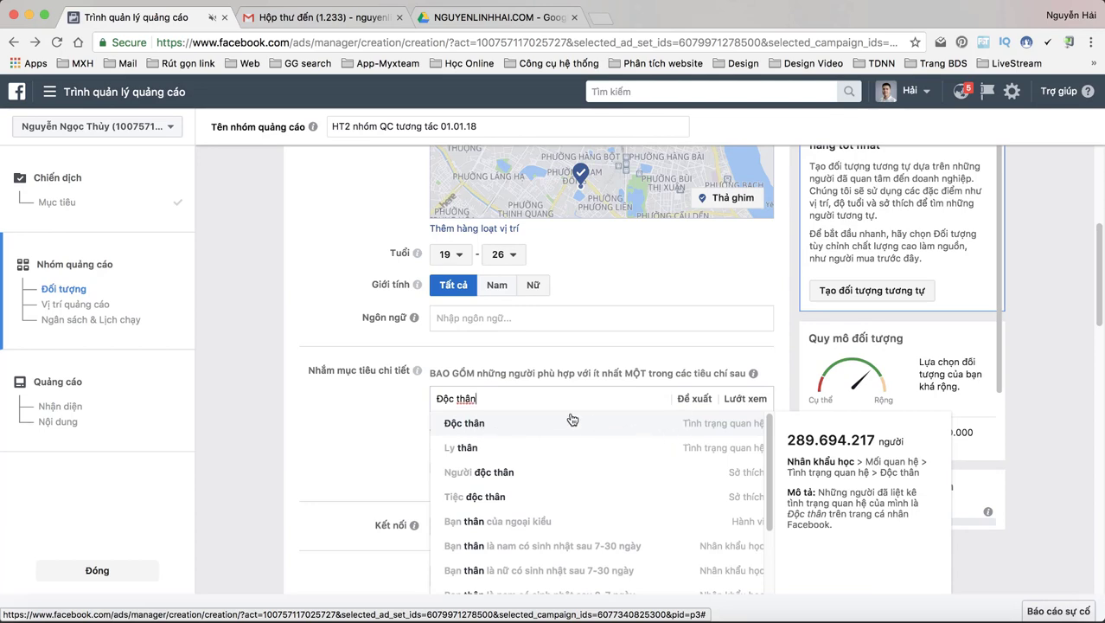
pyautogui.click(519, 423)
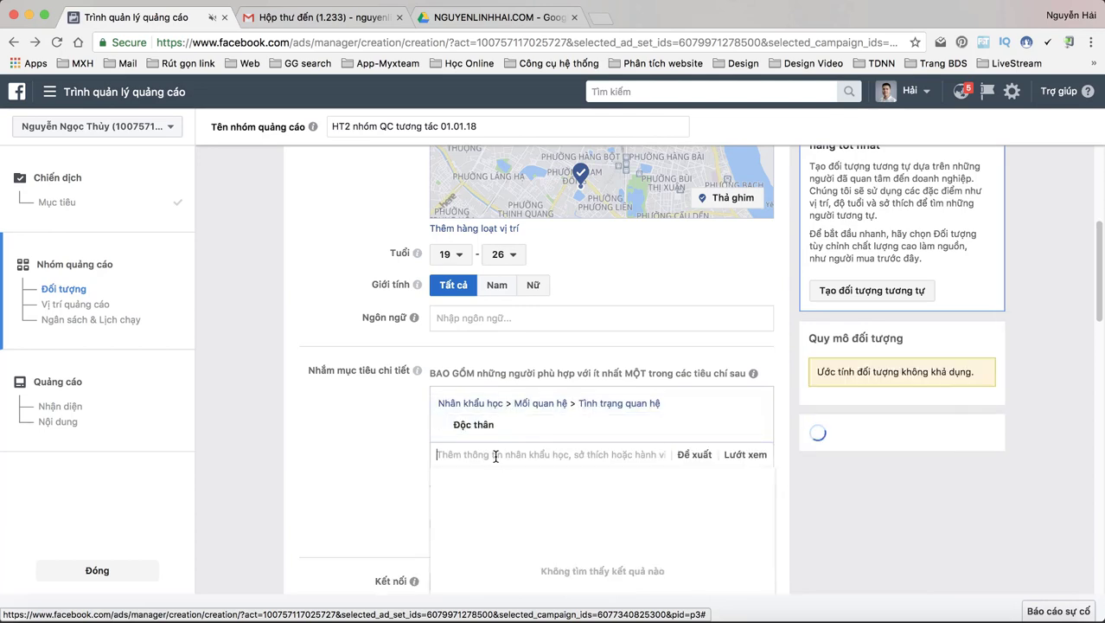
# Search the detailed targeting for "Độc thân" and add the interest Người độc thân to the same inclusion group.
pyautogui.write('Độc thân')
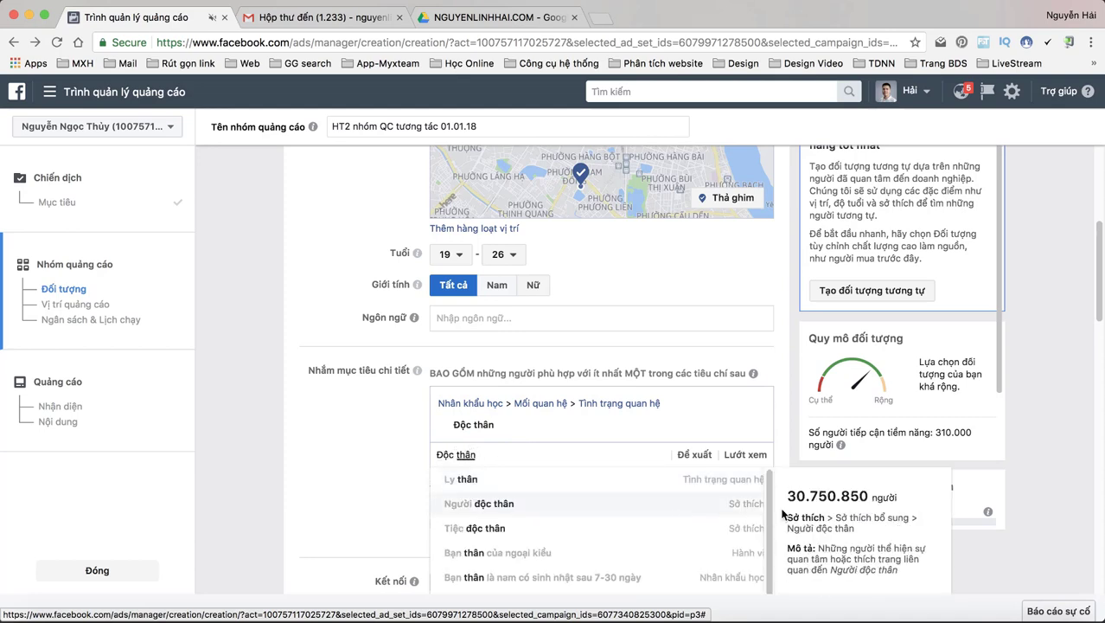
pyautogui.click(725, 507)
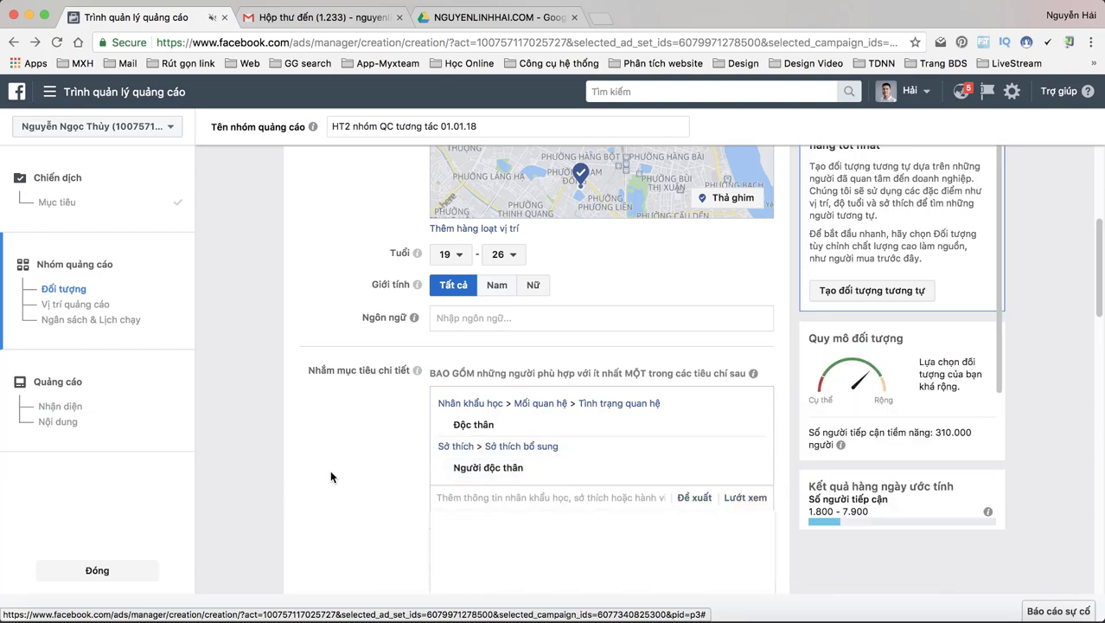
pyautogui.scroll(-3, 340, 464)
pyautogui.scroll(-1, 343, 466)
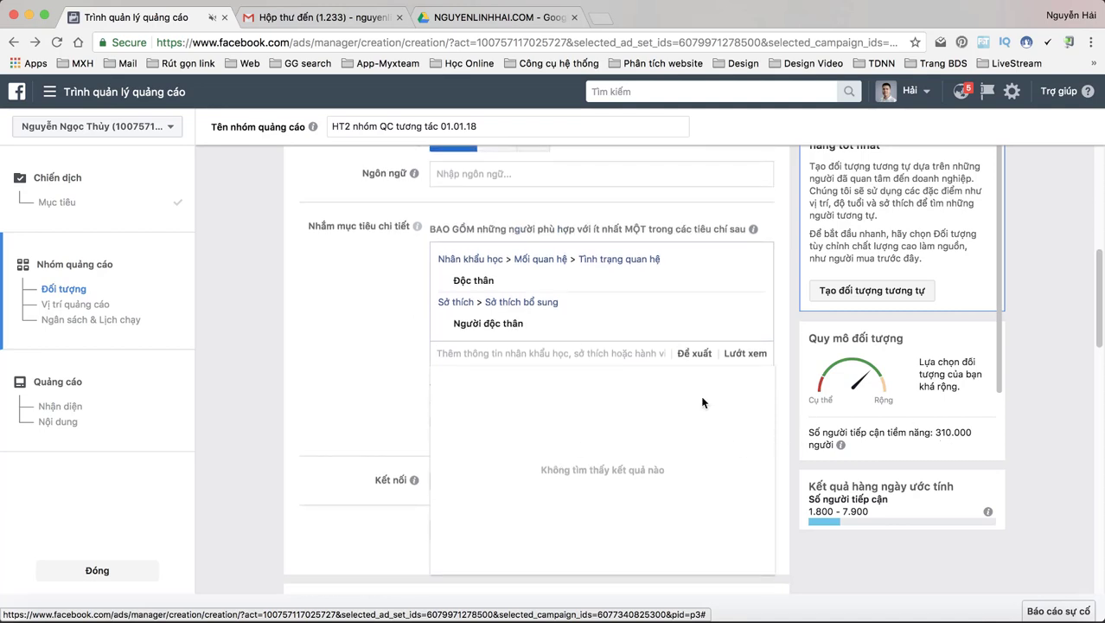
pyautogui.click(367, 378)
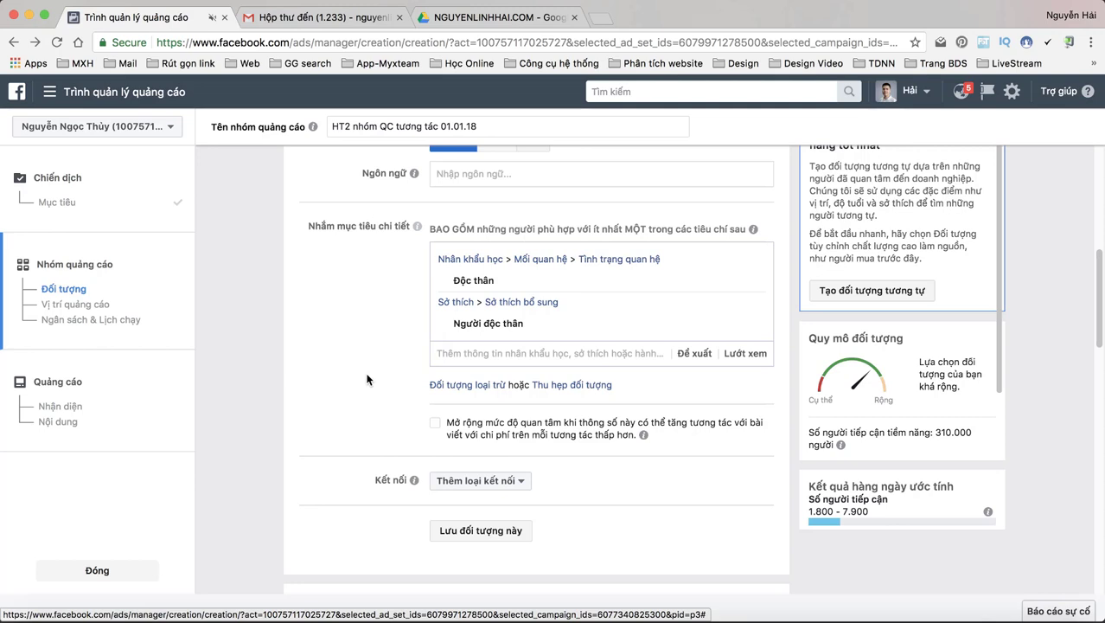
# Narrow the audience to people who must also match the interests Homestay or Những người bạn vui vẻ.
pyautogui.click(564, 384)
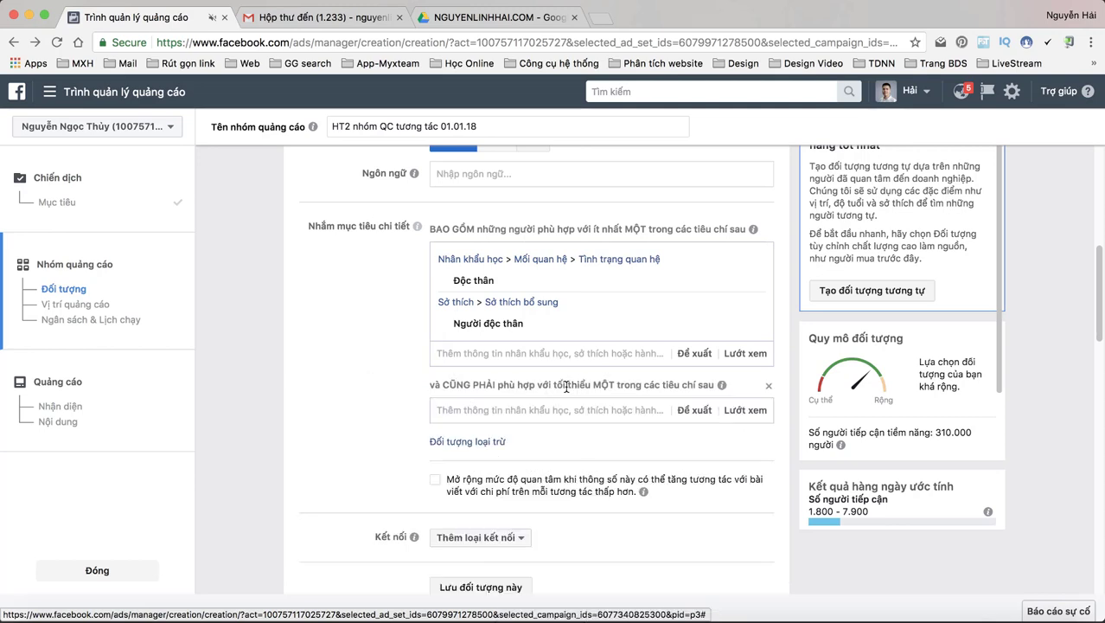
pyautogui.click(477, 412)
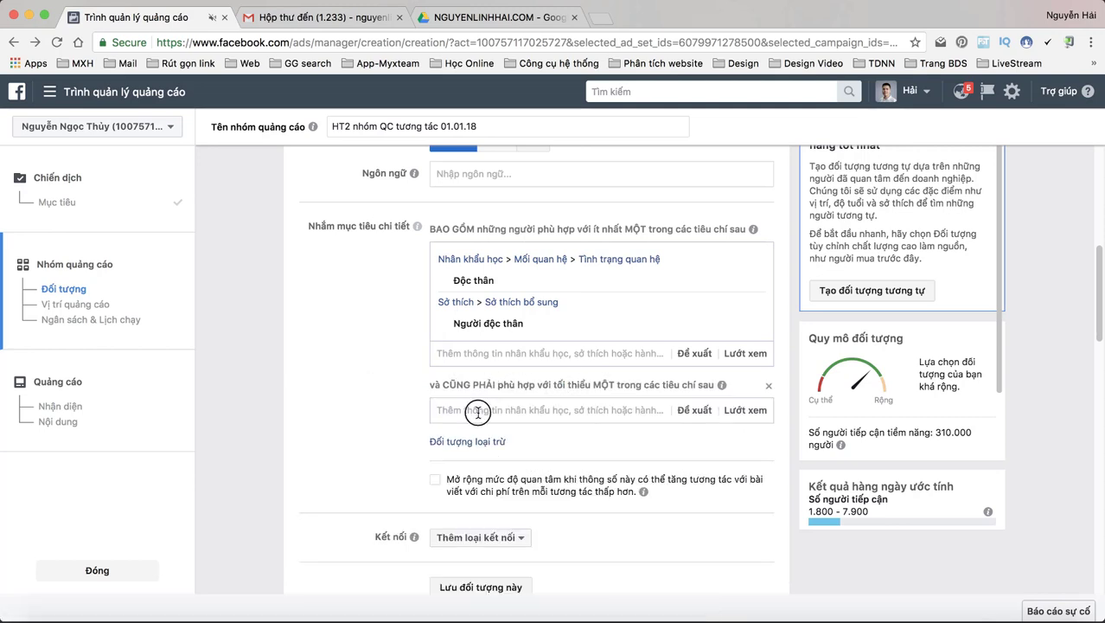
pyautogui.write('homestay')
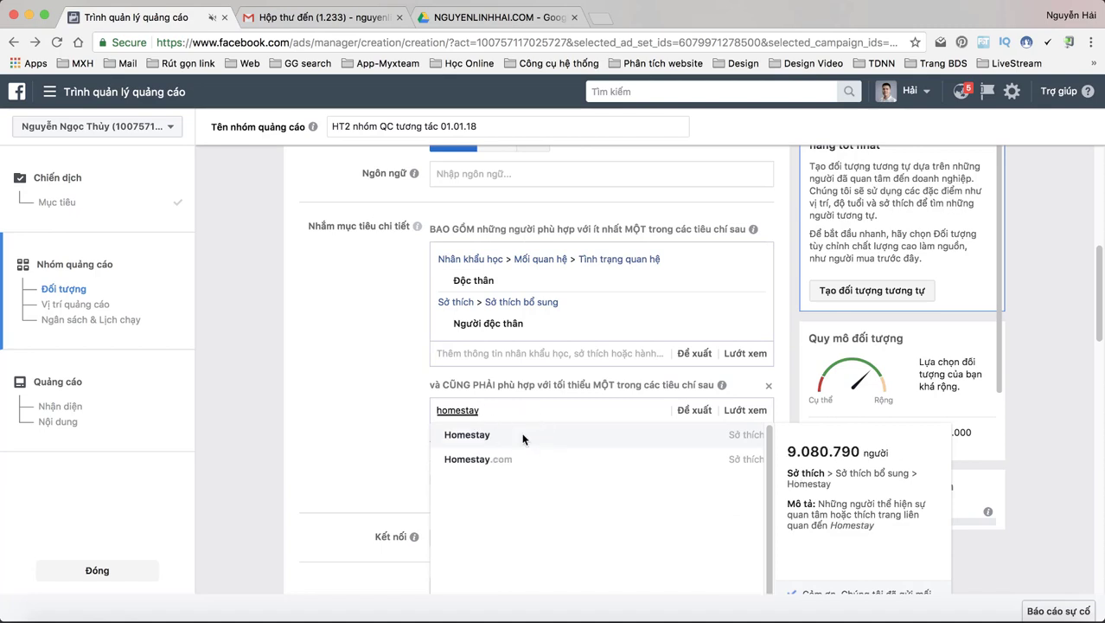
pyautogui.click(522, 435)
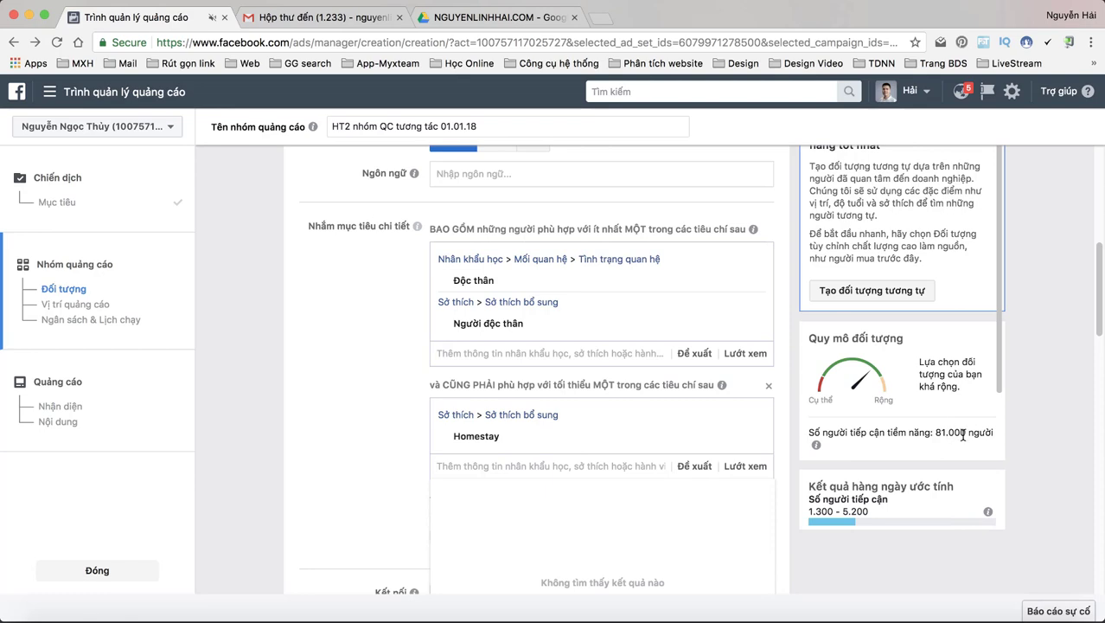
pyautogui.scroll(-1, 400, 426)
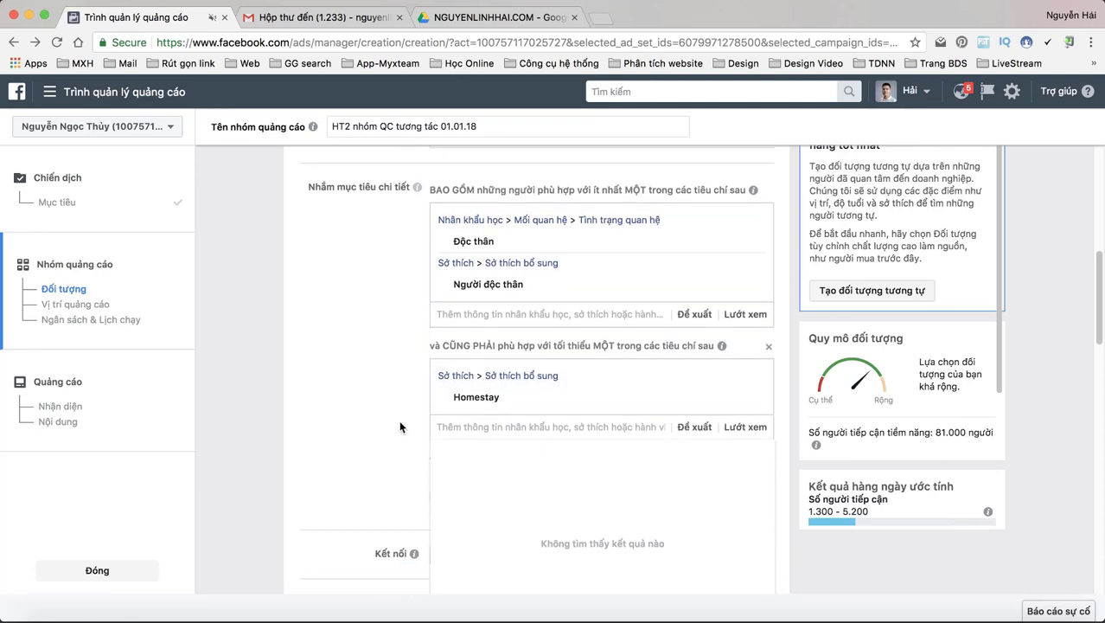
pyautogui.click(459, 427)
pyautogui.write('vui vẻ')
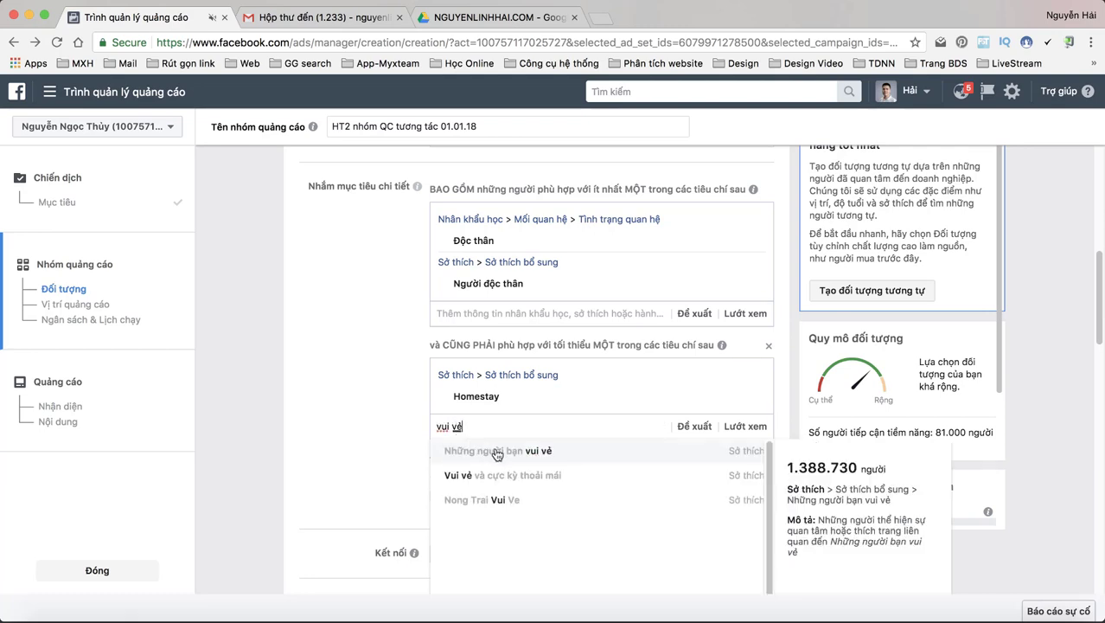
pyautogui.click(508, 456)
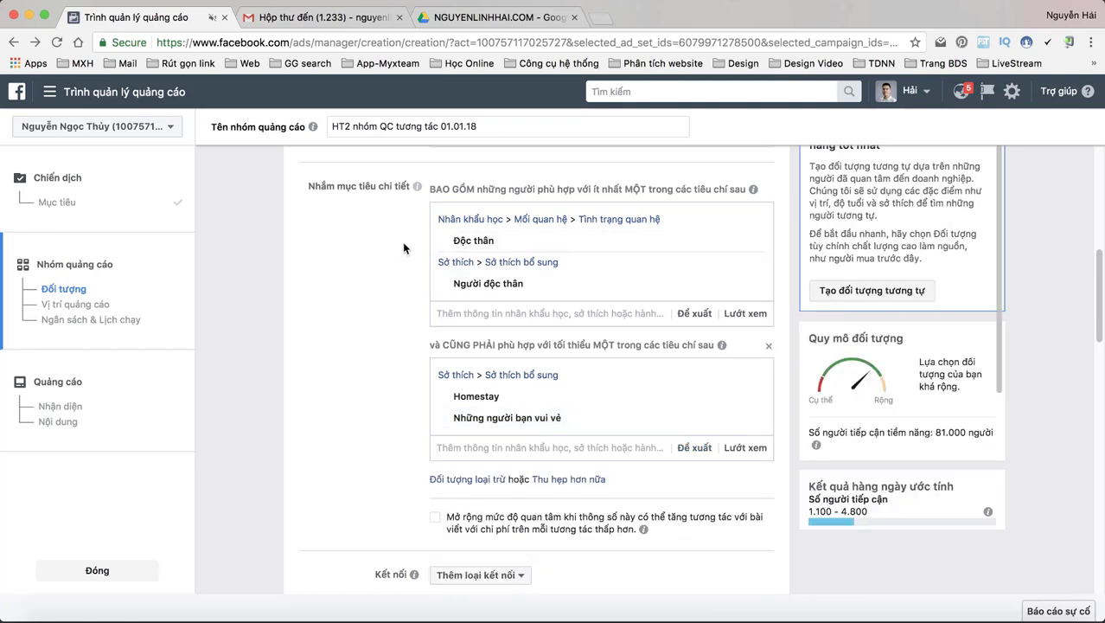
# Add an exclusion group to the detailed targeting with the employer Học Viện Hàng Không "Ăn Hàng-Ở Không" VN.
pyautogui.moveTo(452, 288)
pyautogui.scroll(-3, 387, 407)
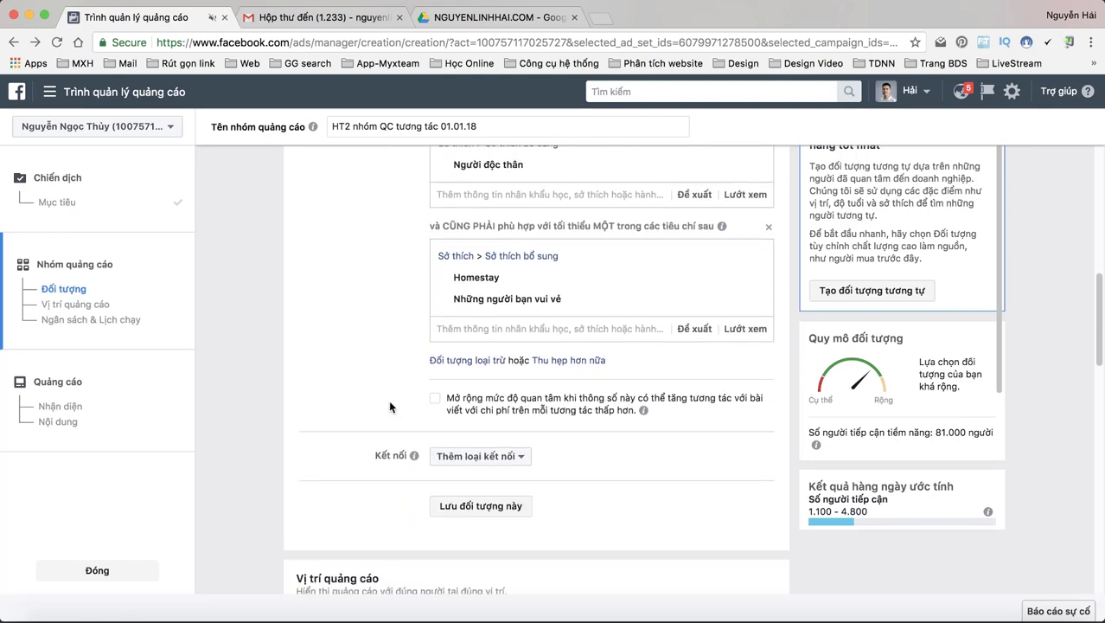
pyautogui.click(446, 364)
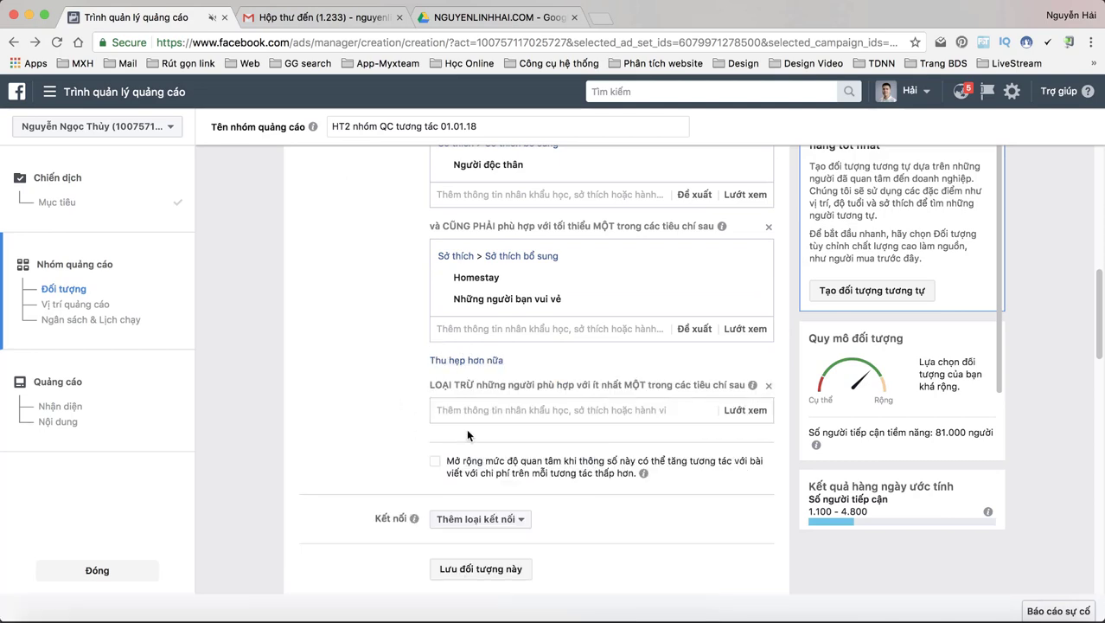
pyautogui.click(492, 405)
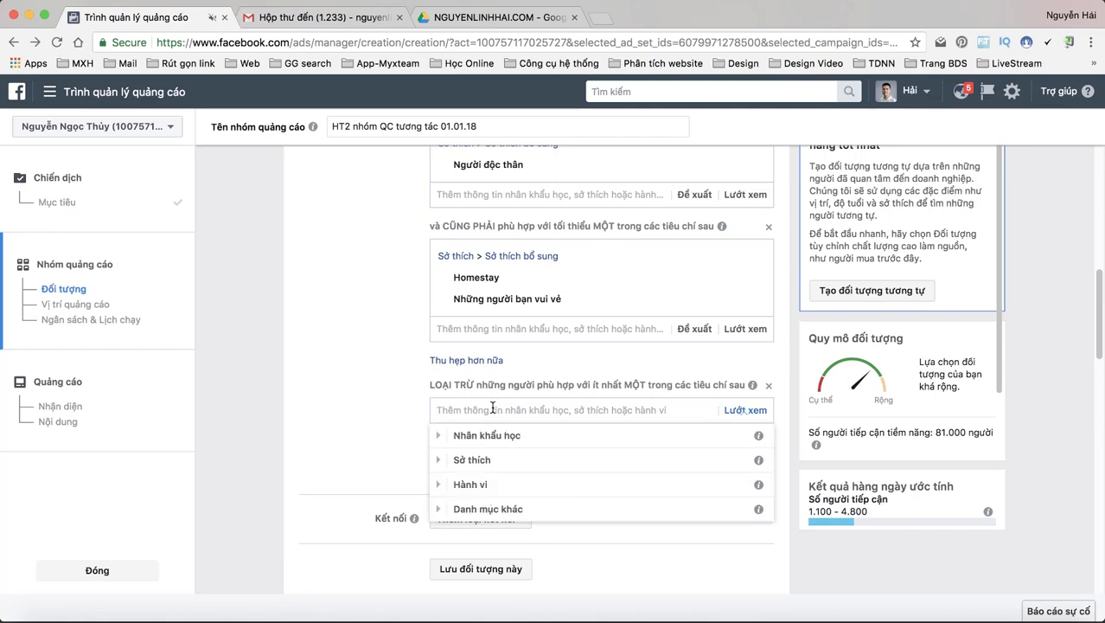
pyautogui.write('học vị')
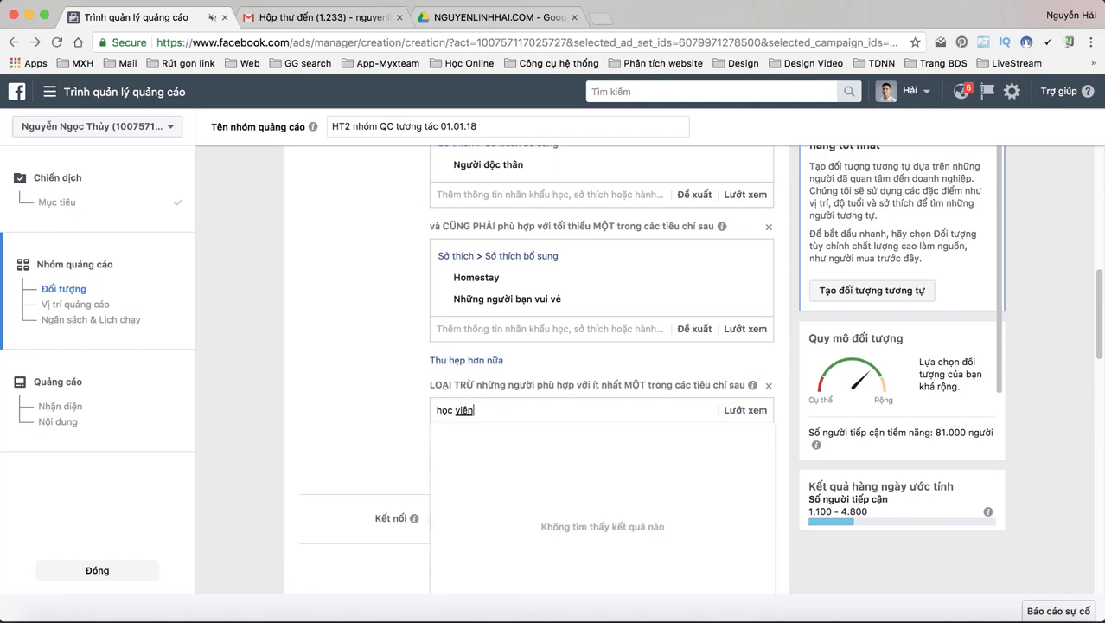
pyautogui.write(' ăn hàng ở không')
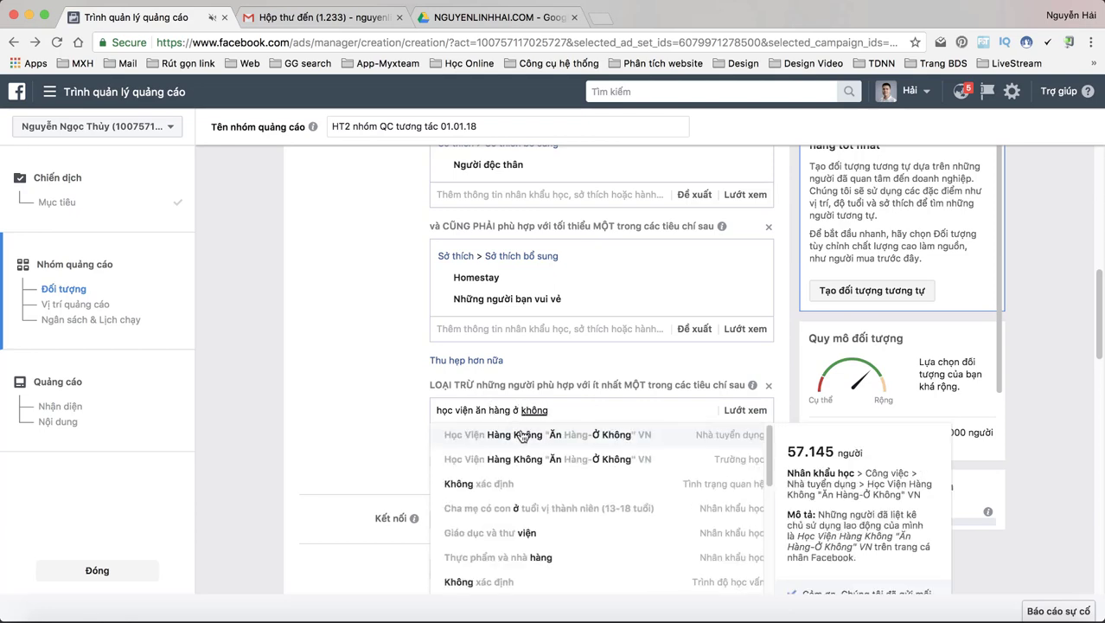
pyautogui.click(522, 436)
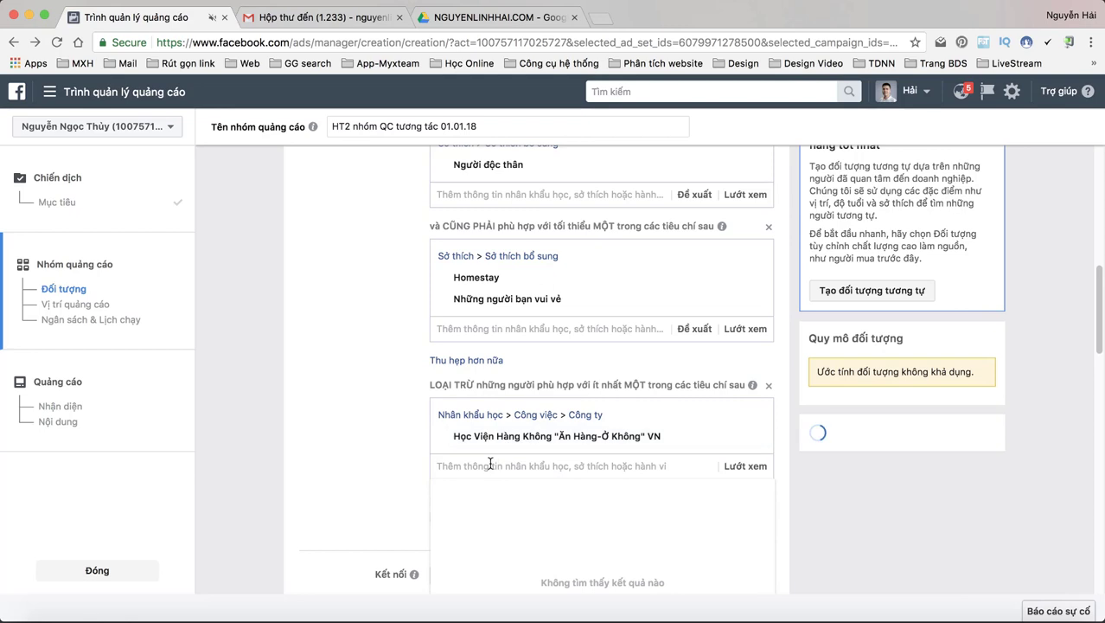
# Add the school Đại Học Bôn Ba to the audience's exclusion criteria.
pyautogui.write('đại học bôn ba')
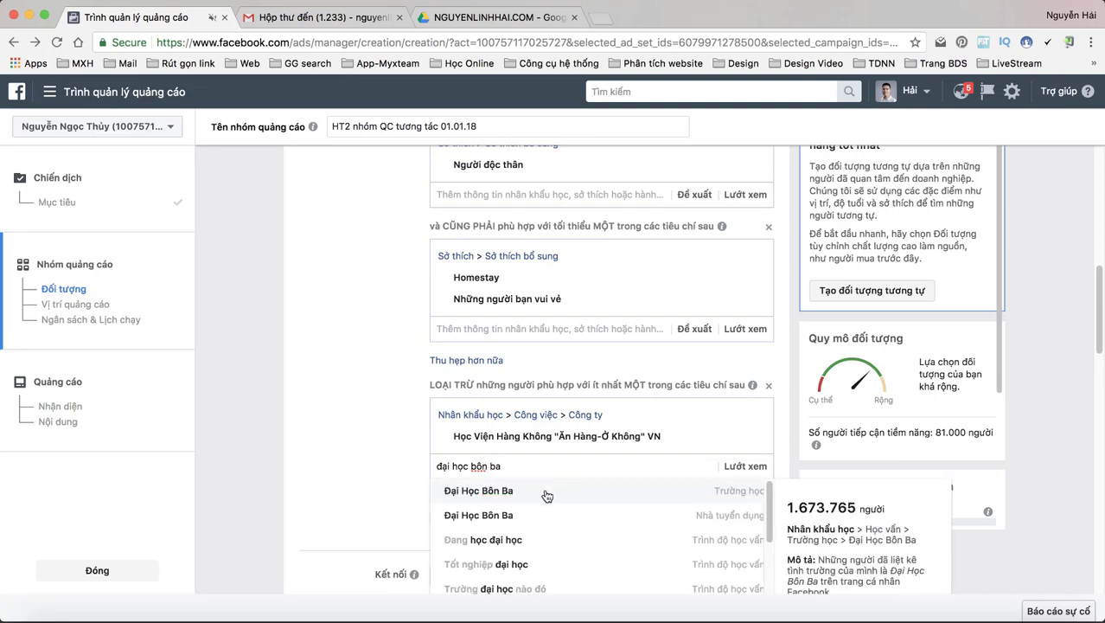
pyautogui.click(543, 489)
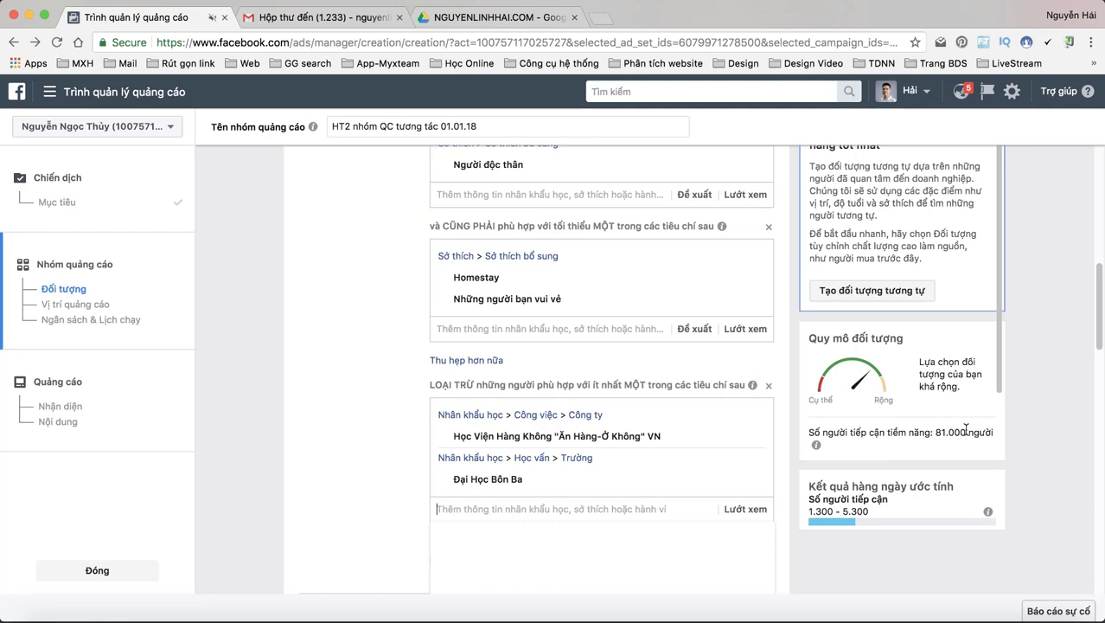
pyautogui.scroll(-2, 370, 430)
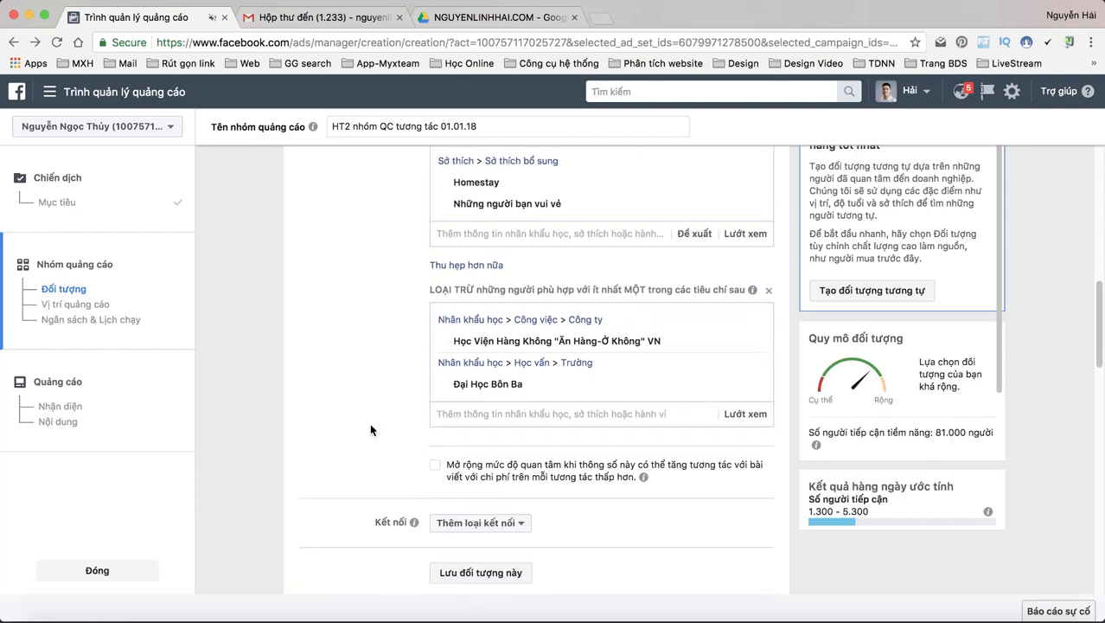
pyautogui.scroll(2, 370, 430)
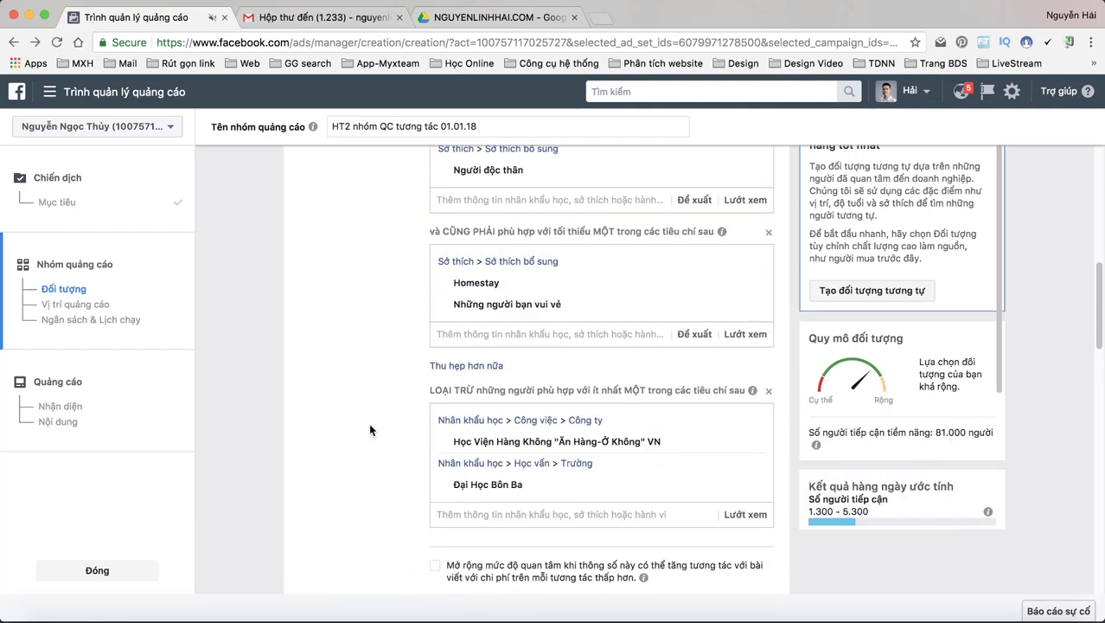
# Save the current targeting as a reusable audience named "HT2 - 19-26 KH".
pyautogui.scroll(-5, 369, 430)
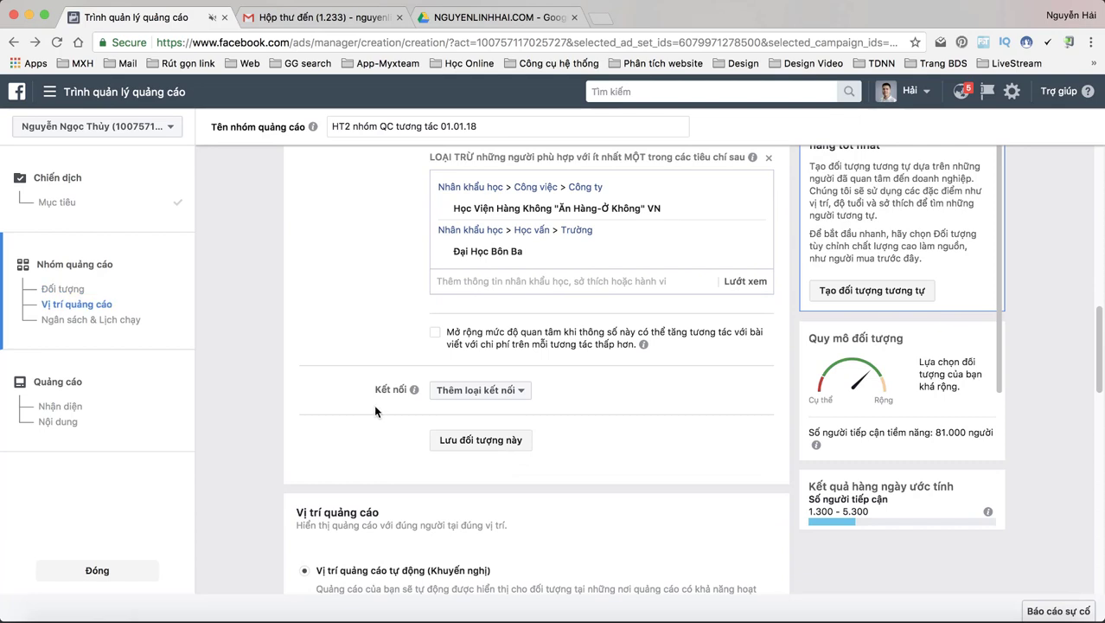
pyautogui.moveTo(414, 390)
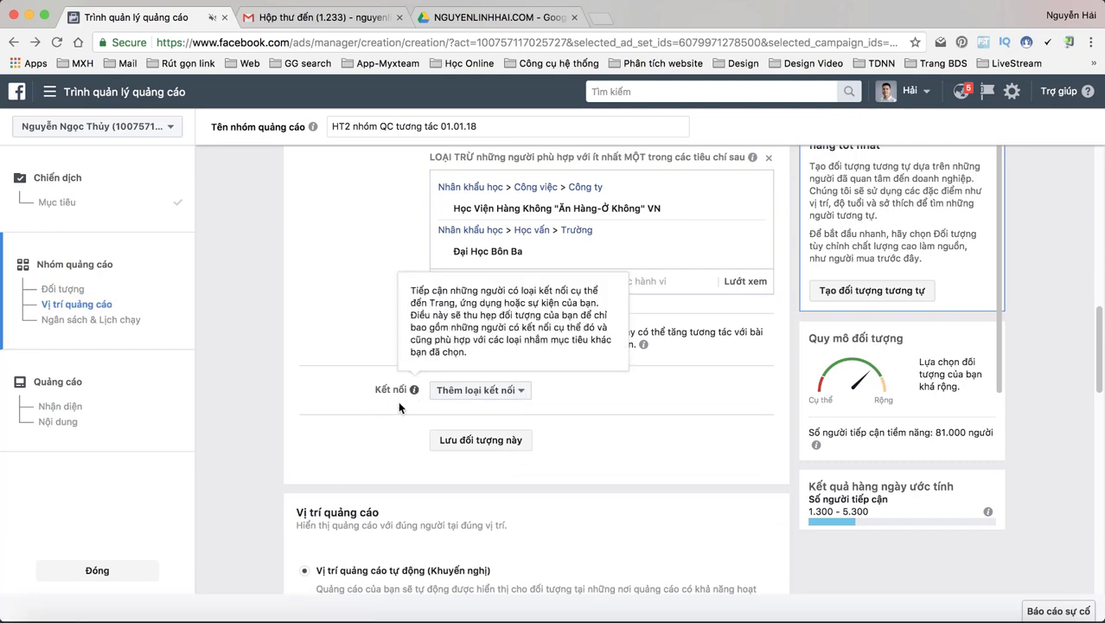
pyautogui.scroll(-3, 355, 396)
pyautogui.scroll(2, 355, 396)
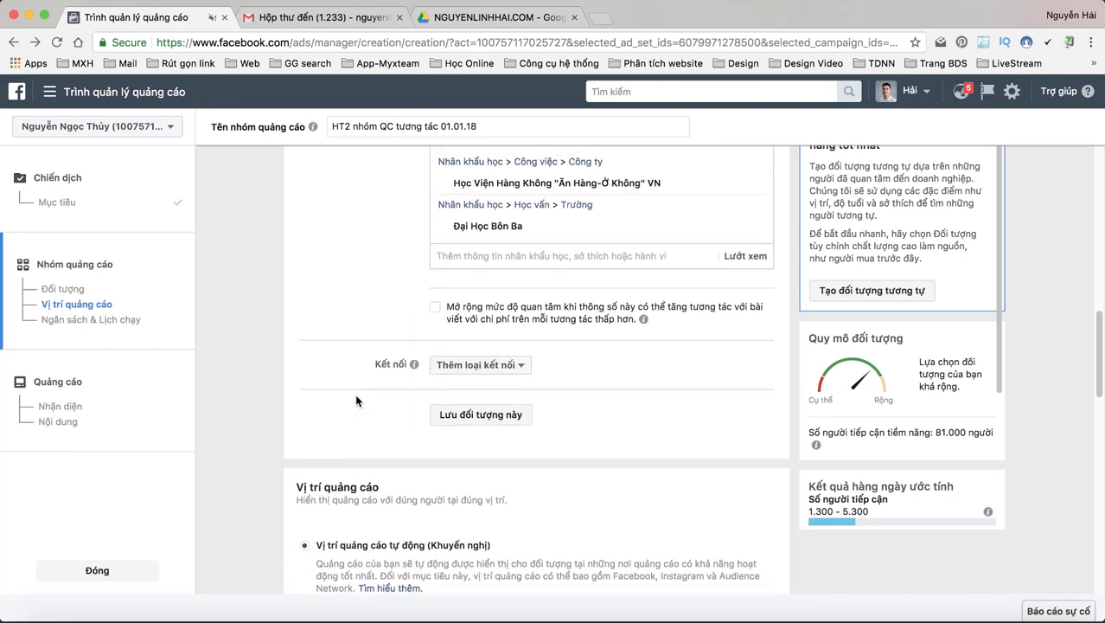
pyautogui.scroll(12, 356, 401)
pyautogui.scroll(-10, 355, 400)
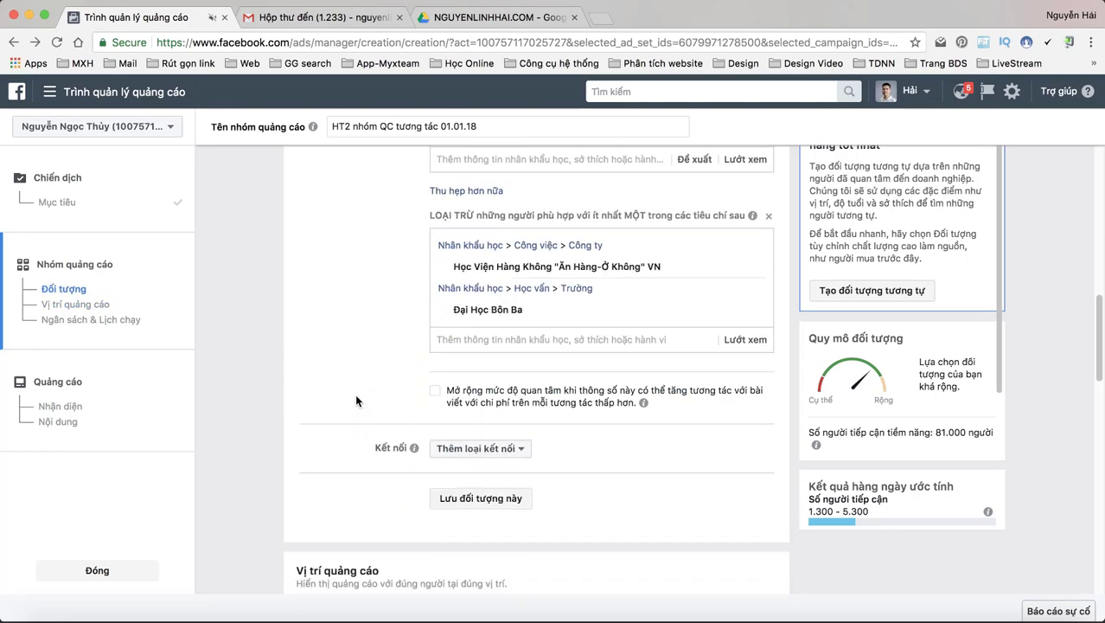
pyautogui.scroll(-3, 355, 400)
pyautogui.click(476, 370)
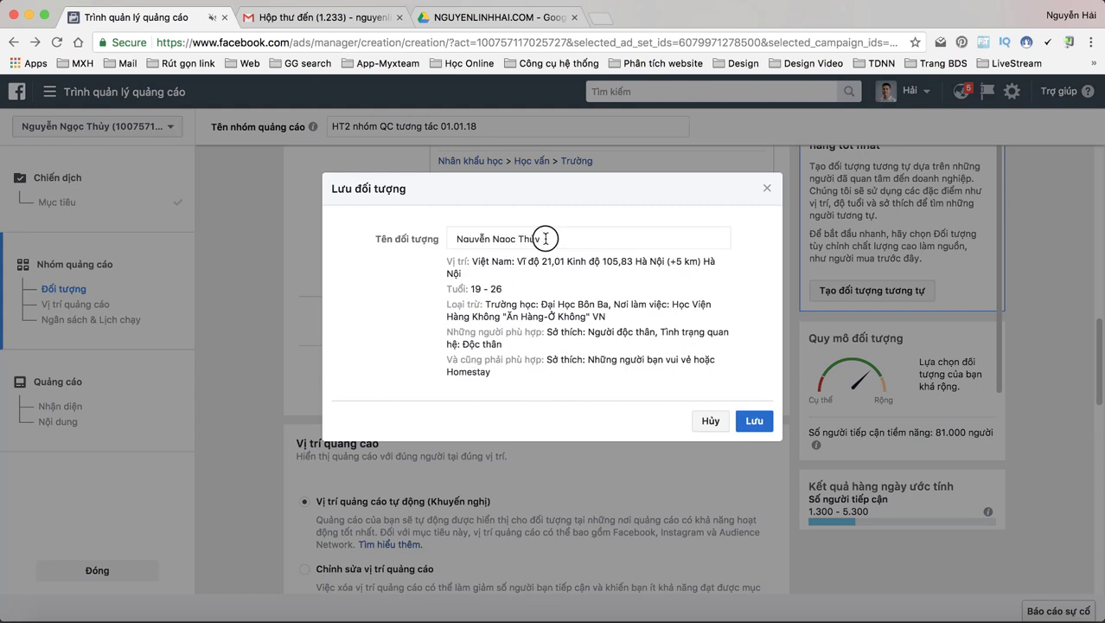
pyautogui.moveTo(546, 238); pyautogui.dragTo(452, 241)
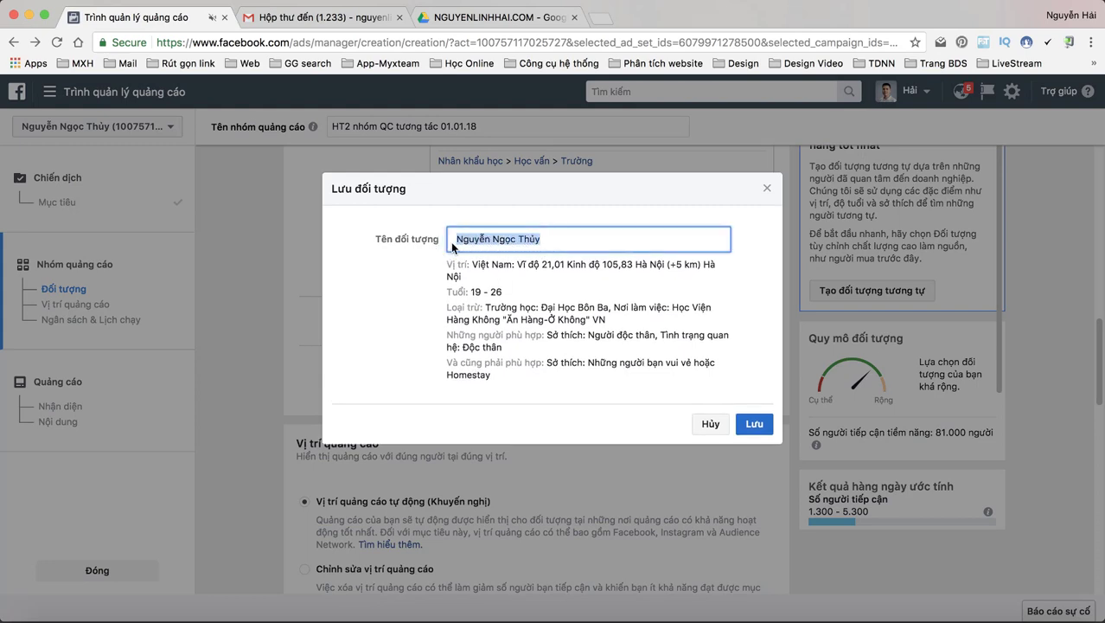
pyautogui.write('HT2')
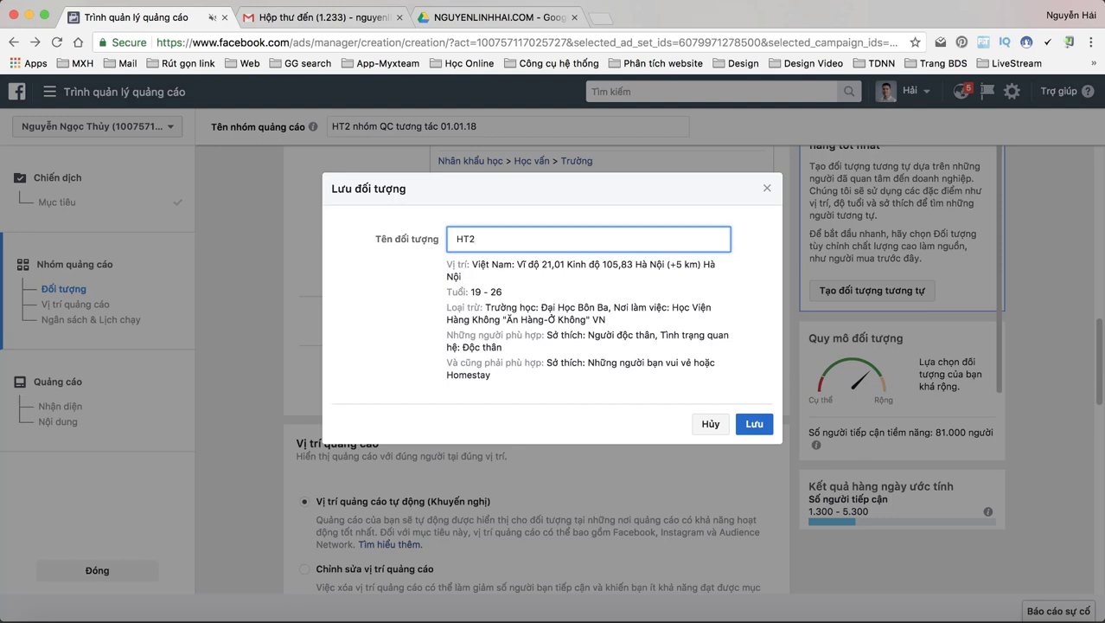
pyautogui.write(' -')
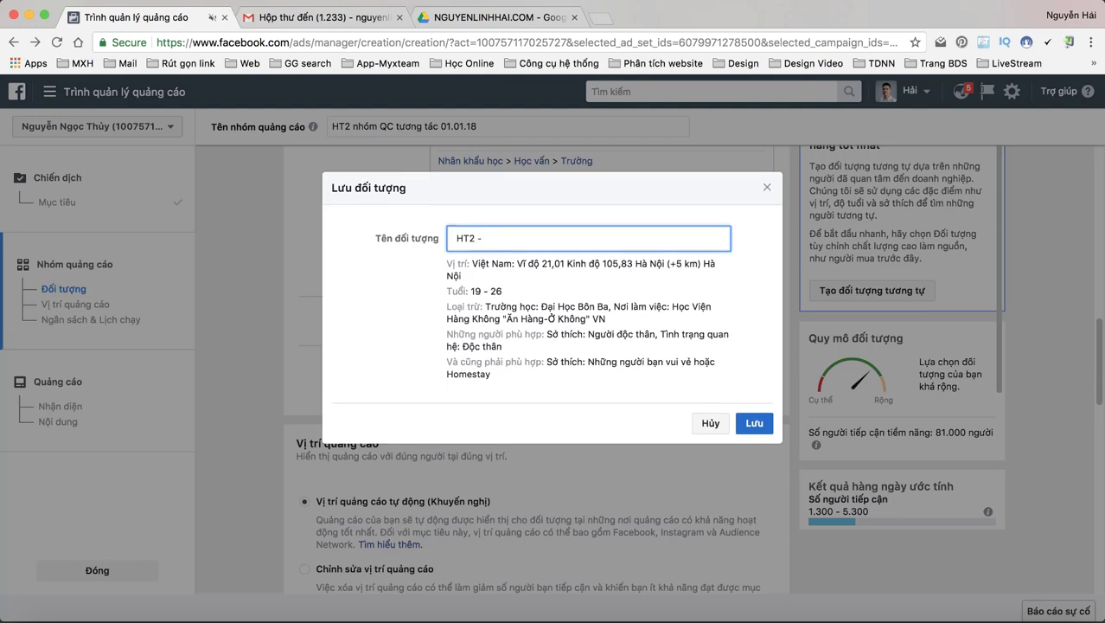
pyautogui.write(' 19-26 KH')
pyautogui.click(751, 423)
# Switch to editing ad placements, examine the available device types and platforms, and restore automatic placements.
pyautogui.scroll(-15, 751, 420)
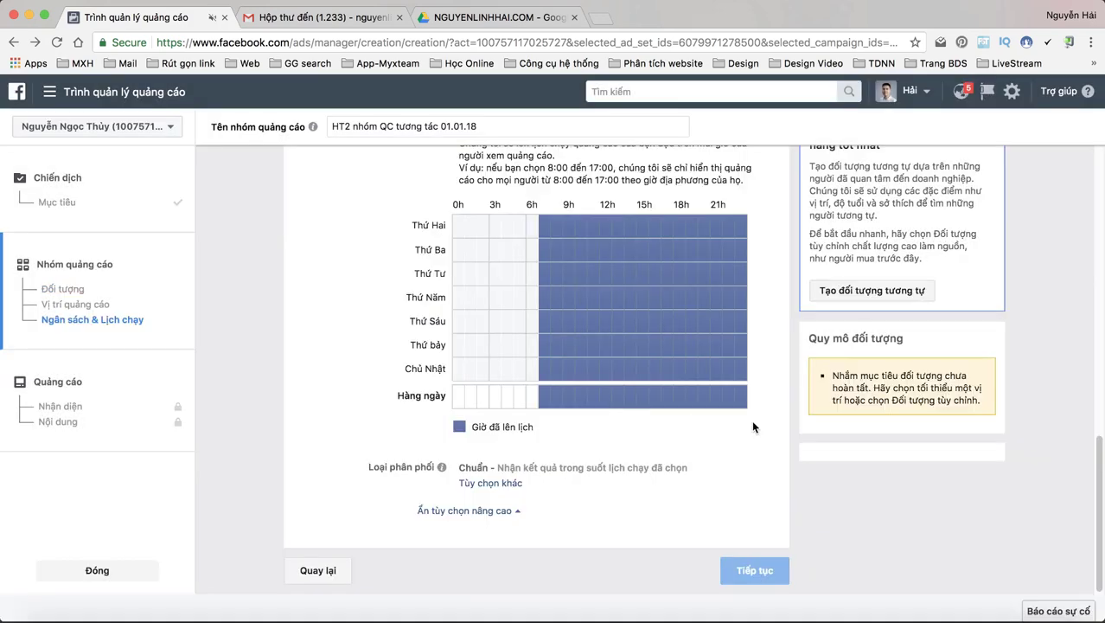
pyautogui.scroll(5, 389, 332)
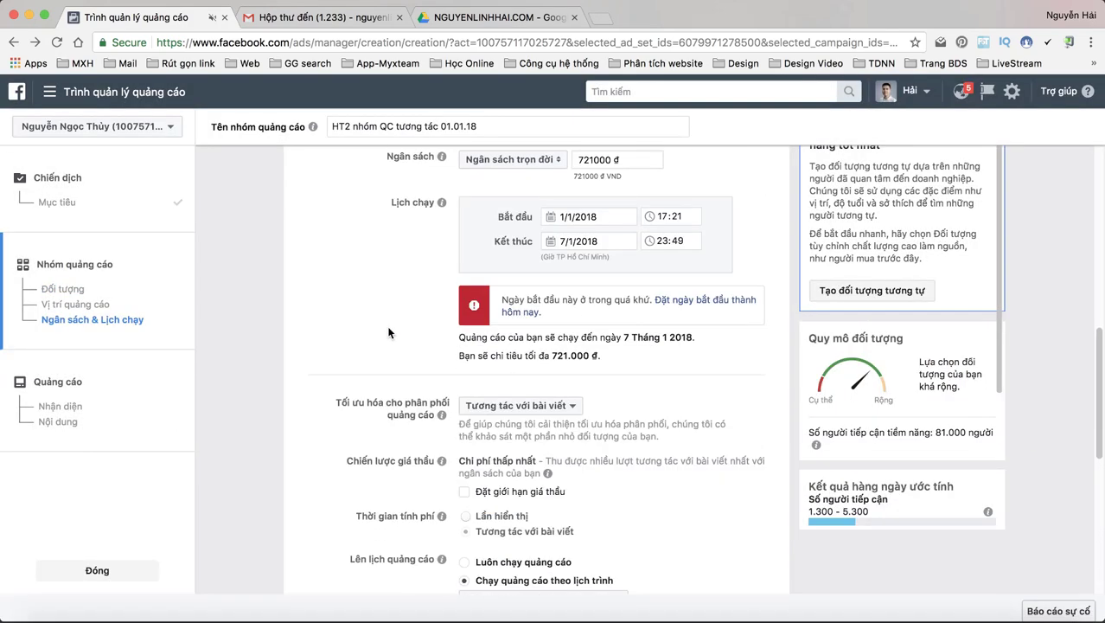
pyautogui.scroll(5, 388, 333)
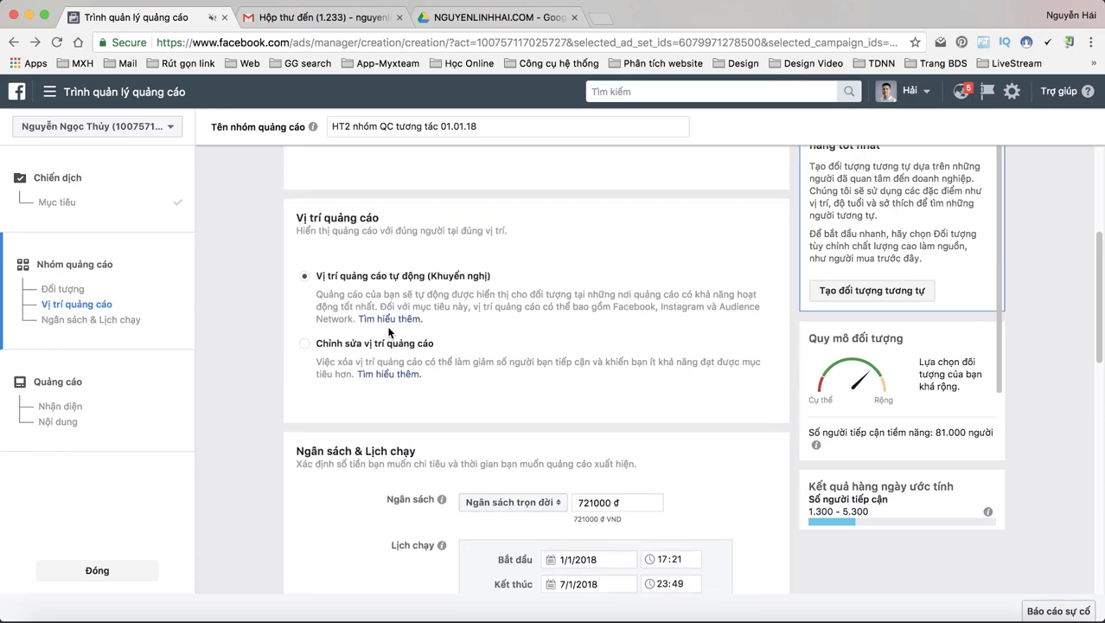
pyautogui.scroll(5, 388, 332)
pyautogui.scroll(-3, 388, 332)
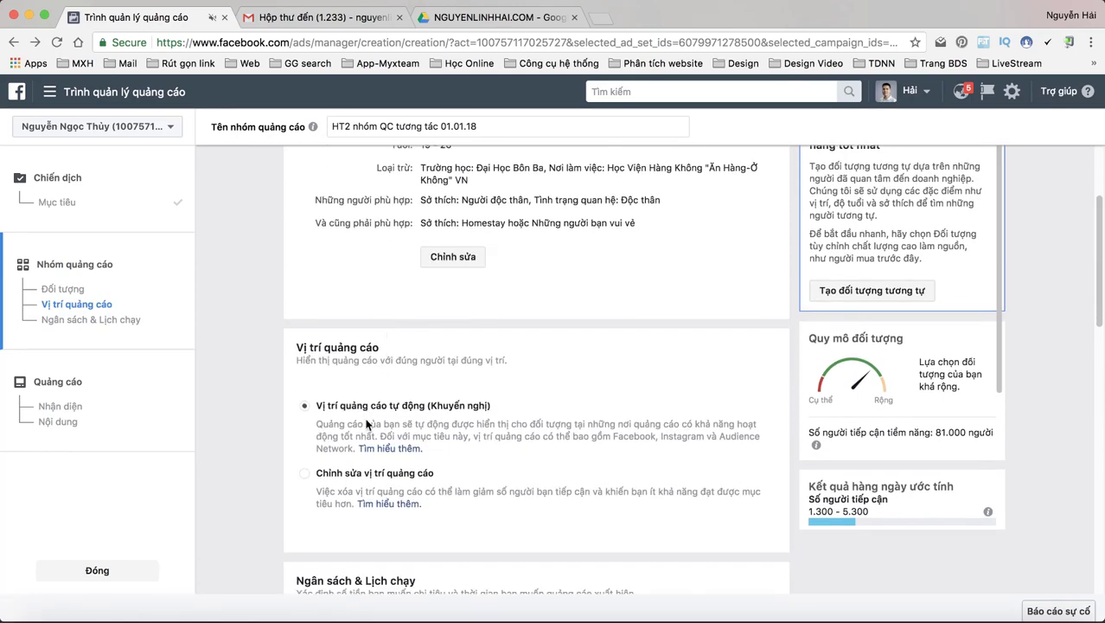
pyautogui.click(304, 474)
pyautogui.scroll(-3, 371, 423)
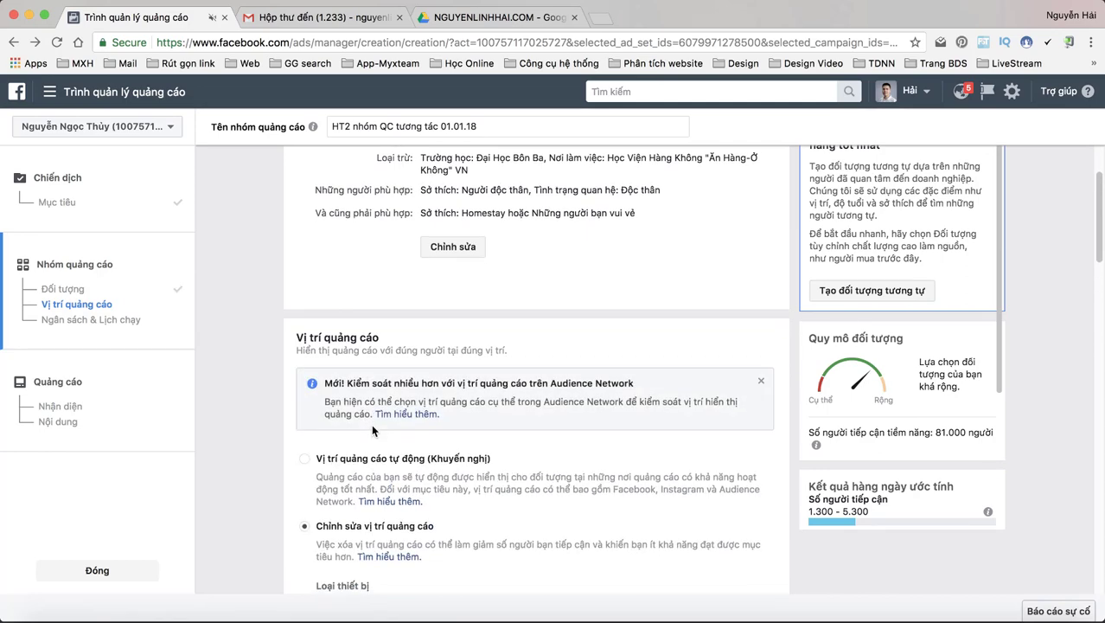
pyautogui.scroll(-3, 374, 431)
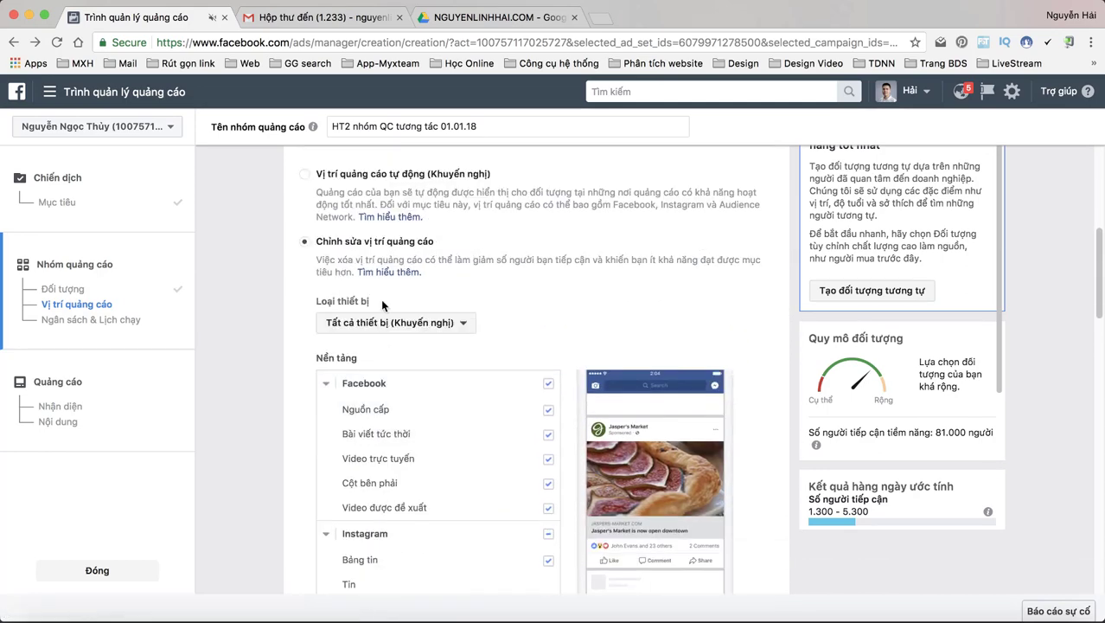
pyautogui.scroll(-1, 450, 417)
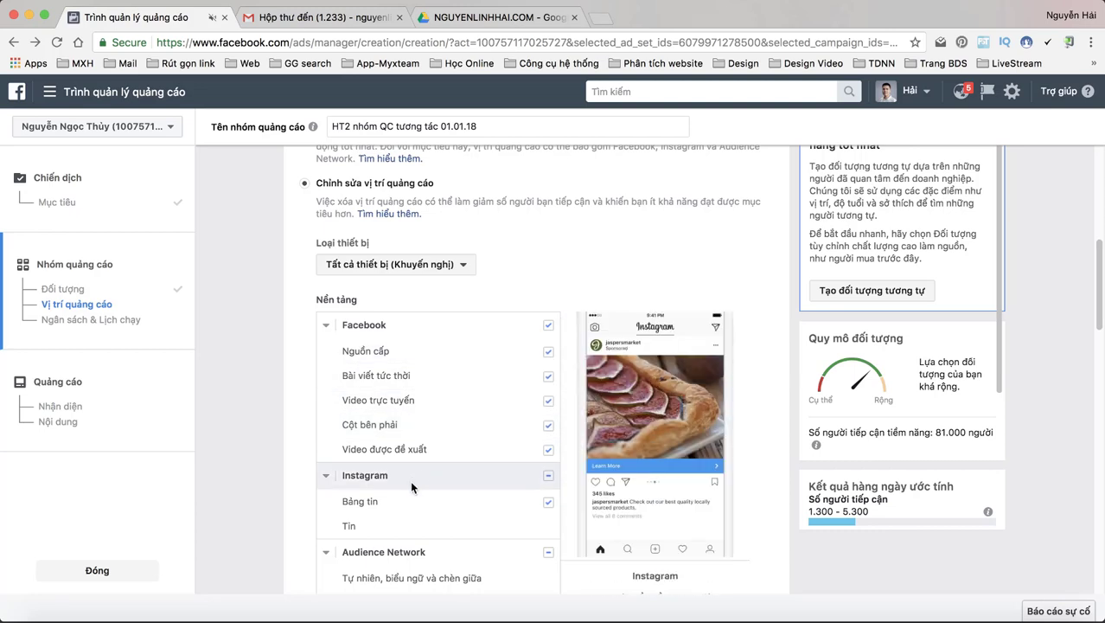
pyautogui.scroll(-2, 411, 492)
pyautogui.scroll(-5, 415, 502)
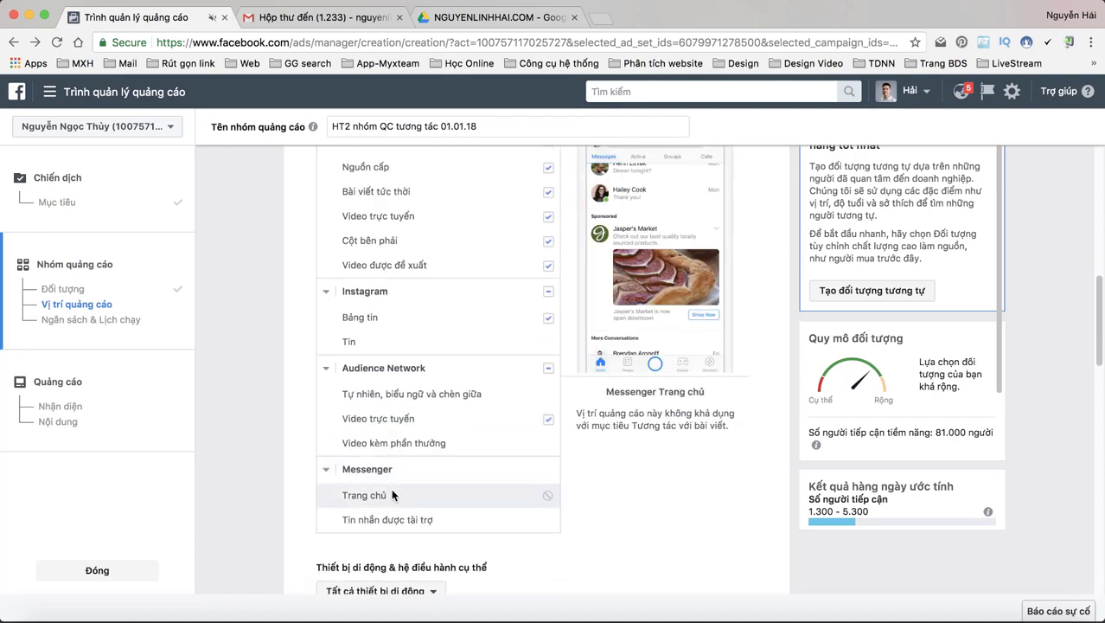
pyautogui.scroll(5, 380, 450)
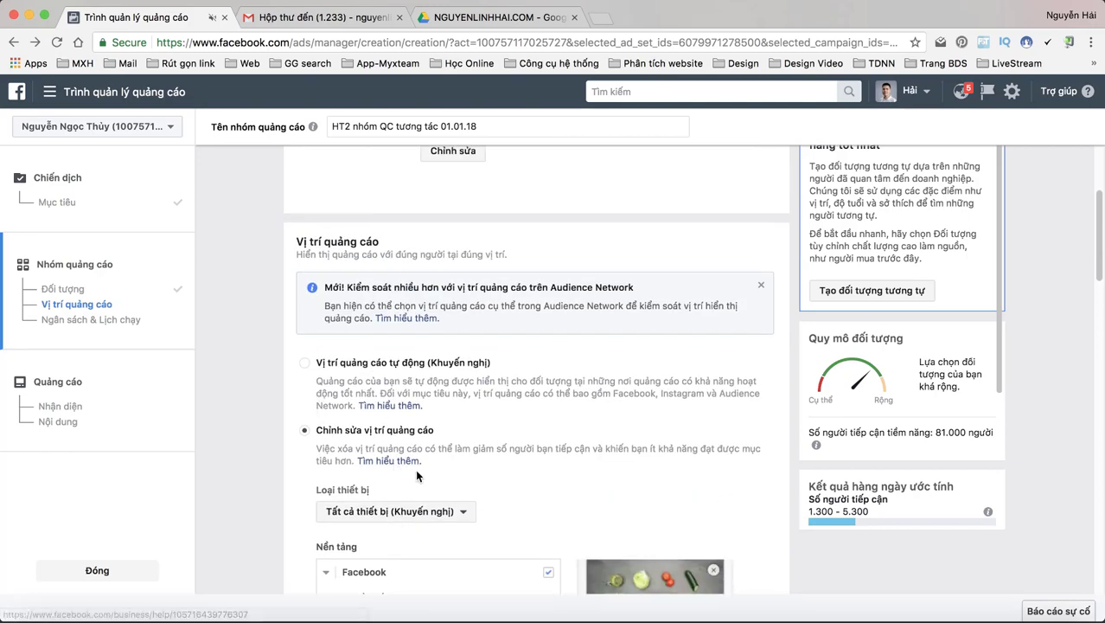
pyautogui.click(304, 362)
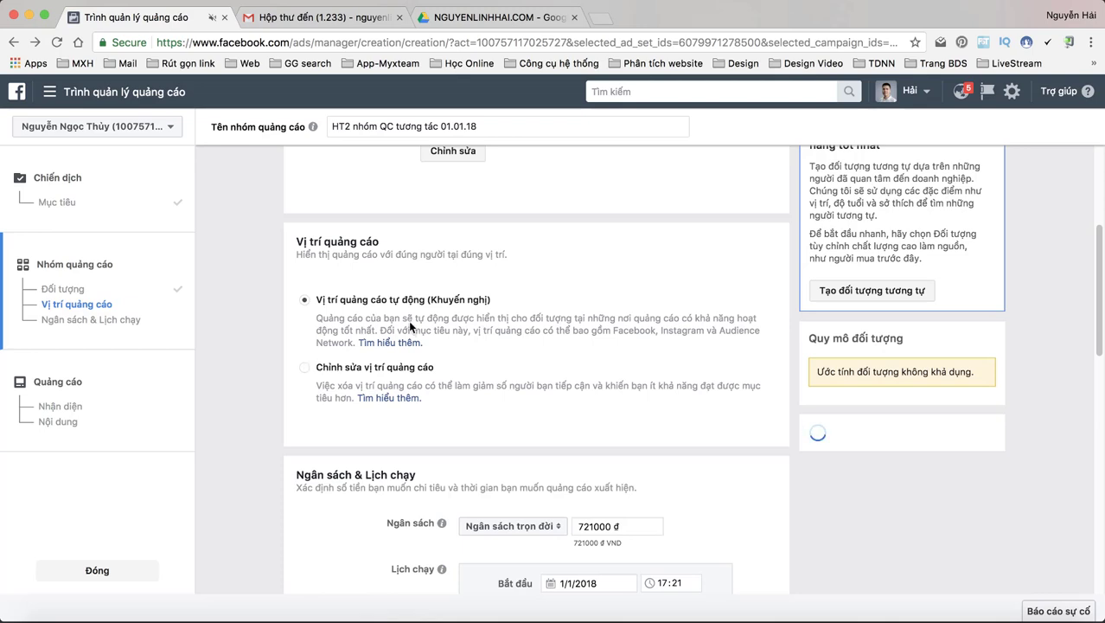
# Set the ad set's lifetime budget to 1000000 đ and check the available budget types, keeping Ngân sách trọn đời.
pyautogui.scroll(-3, 525, 312)
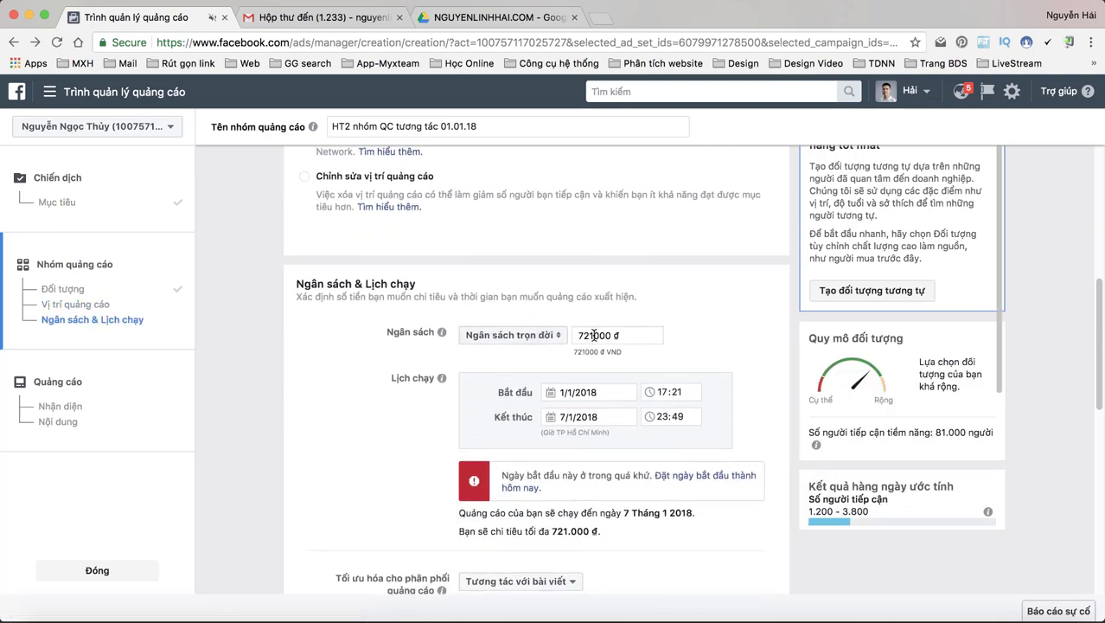
pyautogui.moveTo(595, 336); pyautogui.dragTo(574, 342)
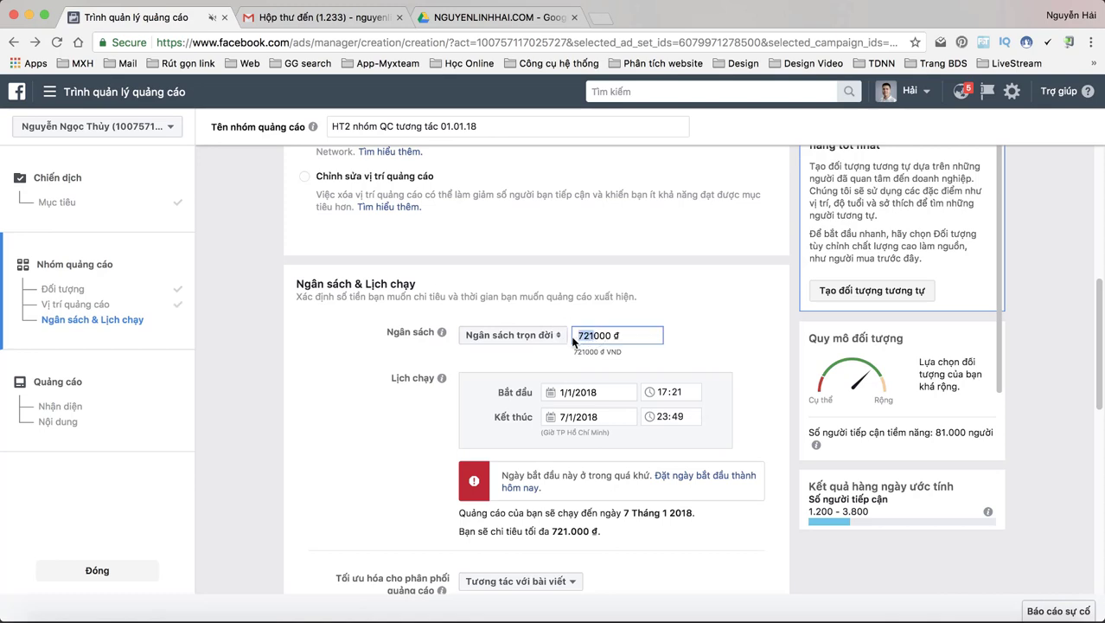
pyautogui.write('1000')
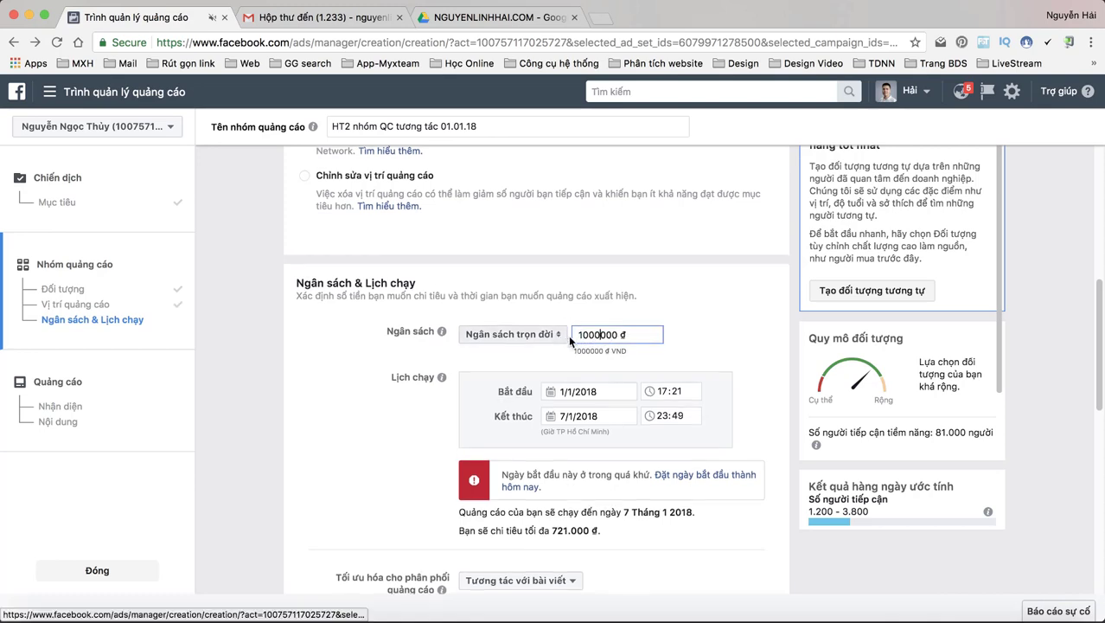
pyautogui.click(721, 345)
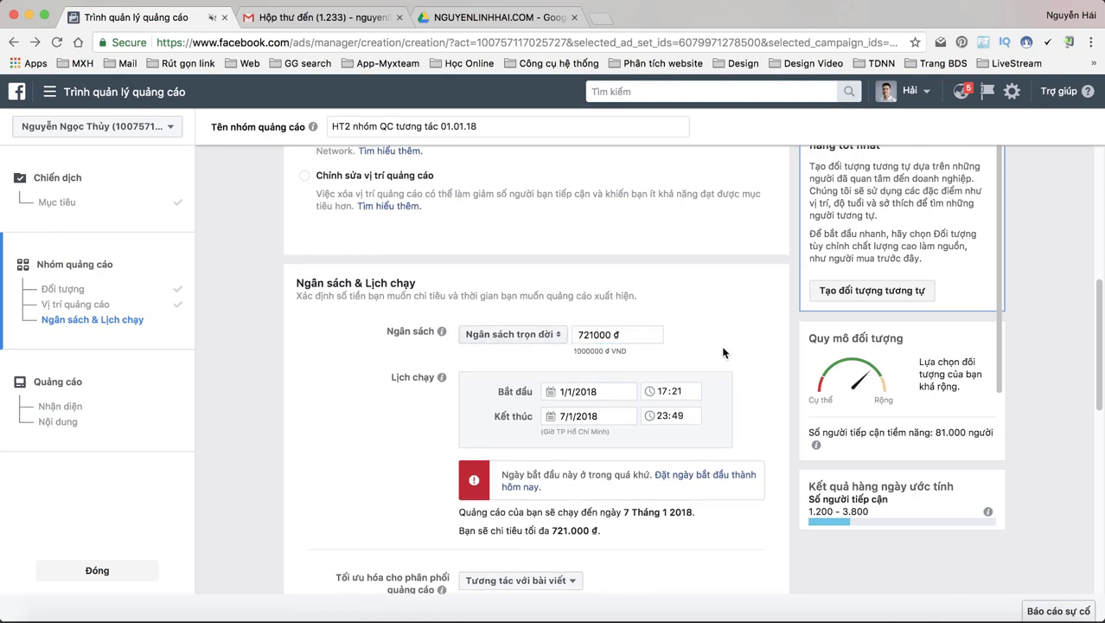
pyautogui.click(548, 335)
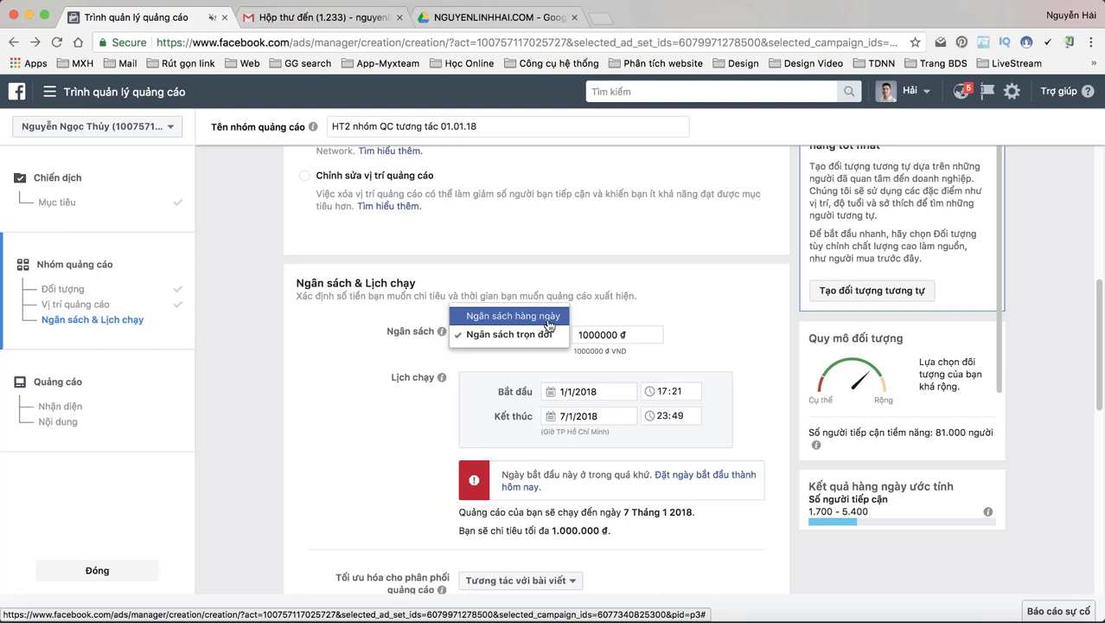
pyautogui.click(687, 314)
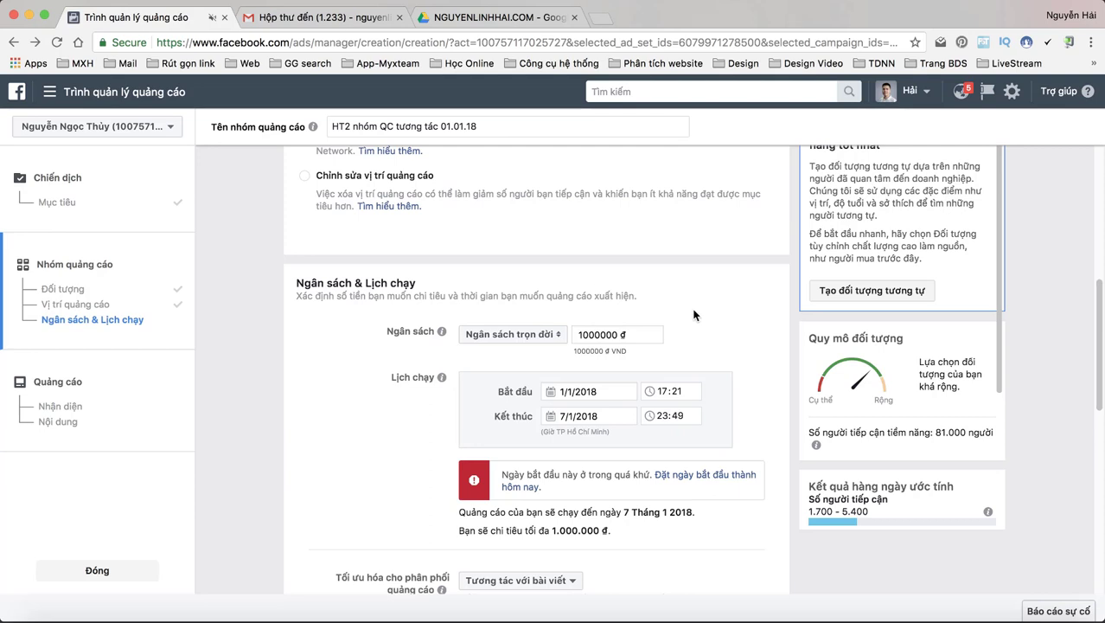
# Set the schedule's end date to 10/1/2018 and its start time to 17:30.
pyautogui.click(575, 416)
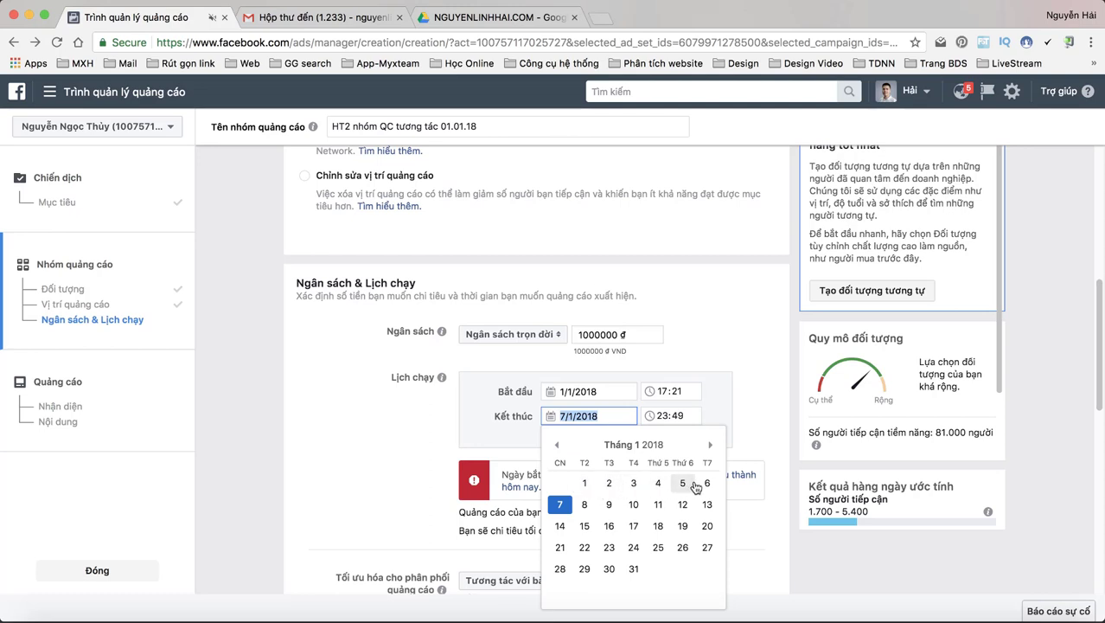
pyautogui.click(636, 505)
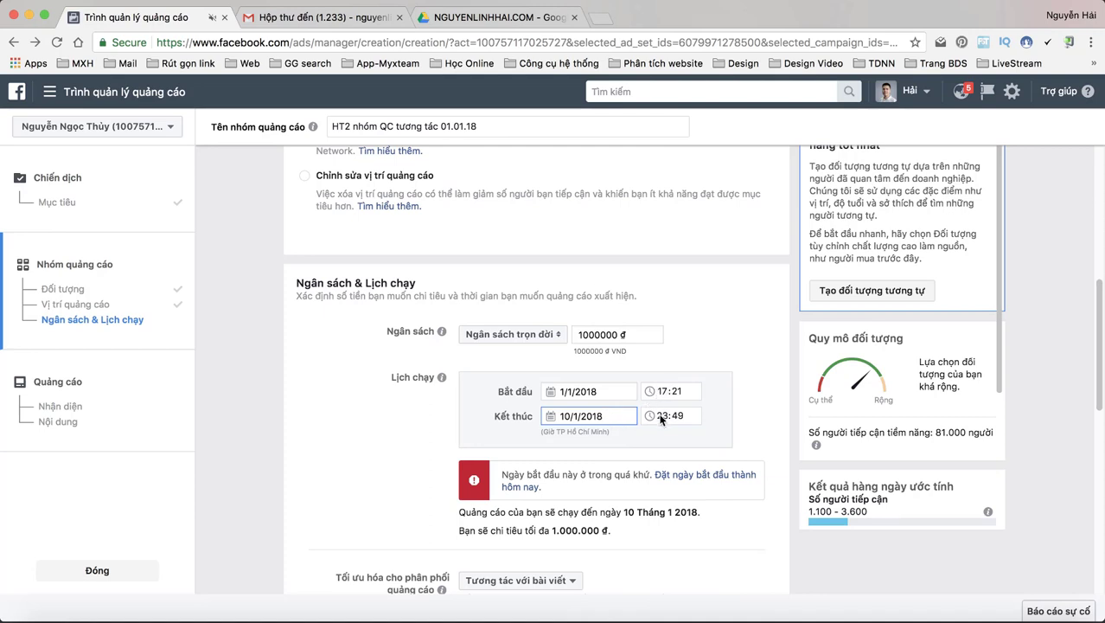
pyautogui.click(660, 392)
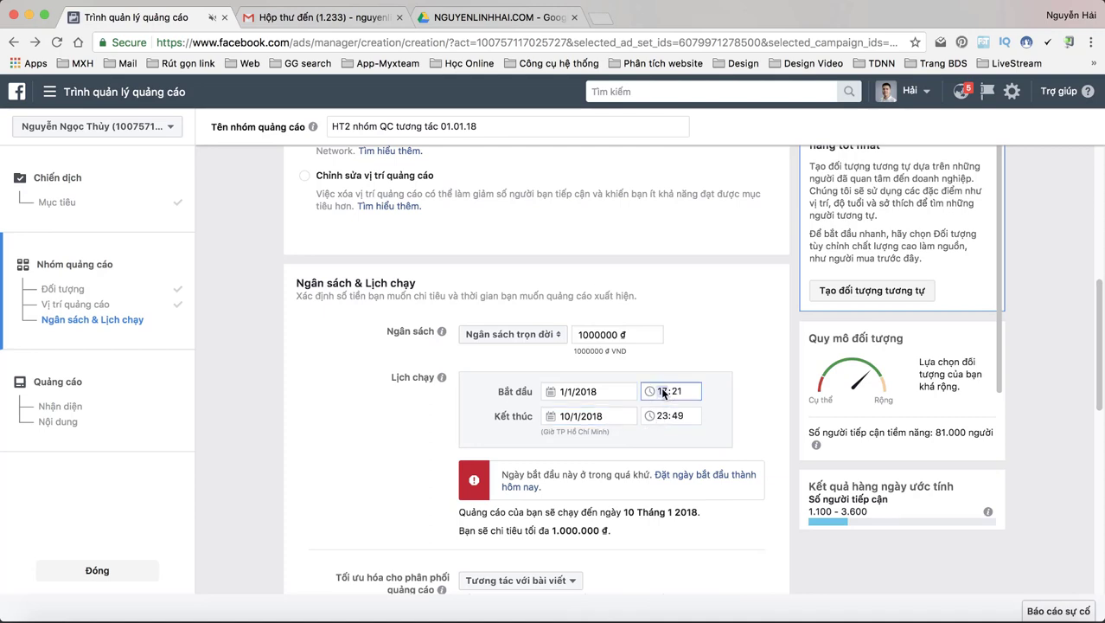
pyautogui.write('1')
pyautogui.write('8')
pyautogui.write('07')
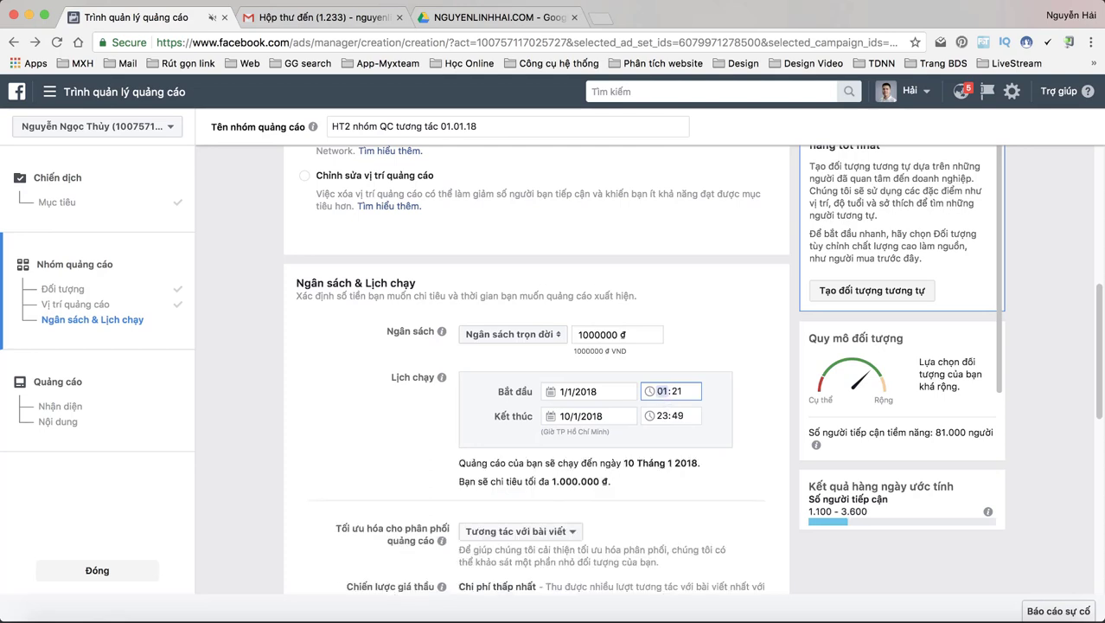
pyautogui.click(678, 393)
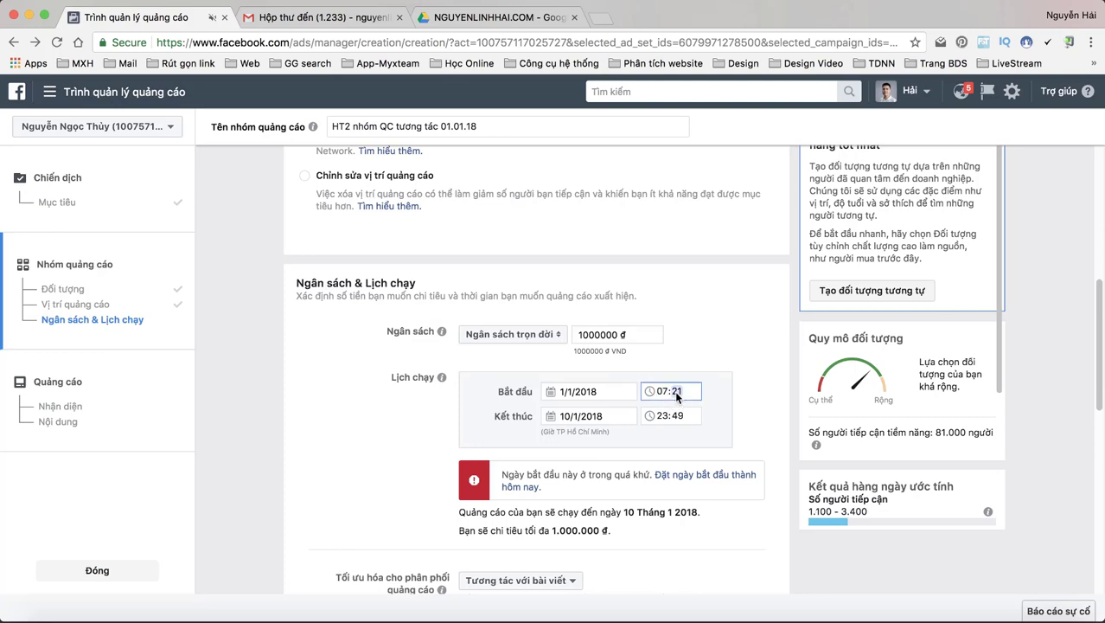
pyautogui.write('30')
pyautogui.click(767, 395)
pyautogui.click(670, 391)
pyautogui.write('17')
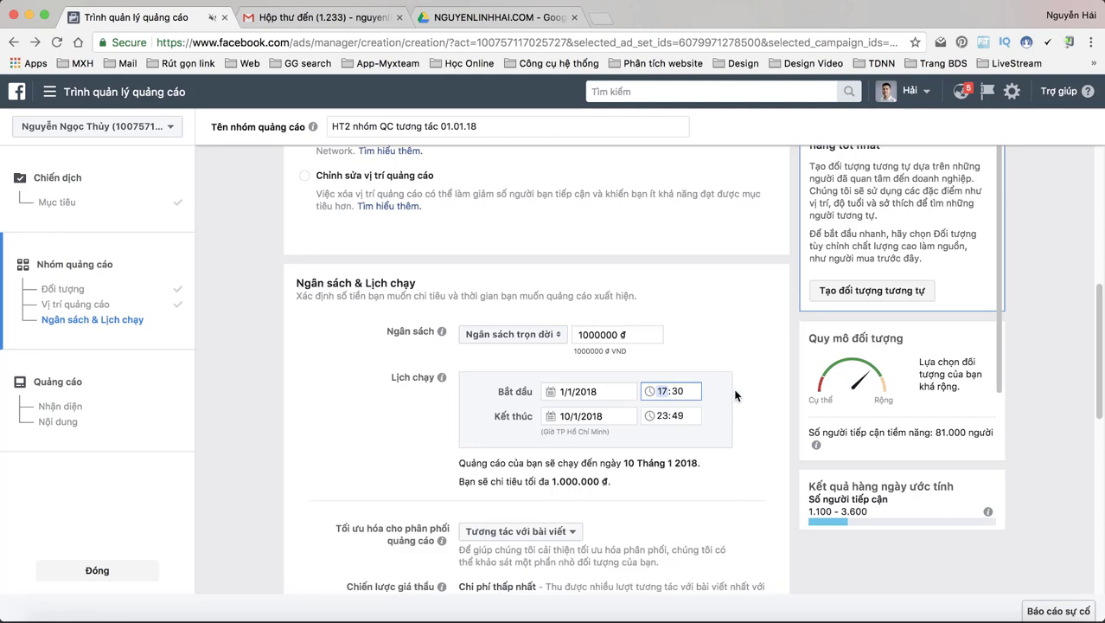
pyautogui.click(728, 397)
# Choose Tương tác với bài viết as the ad delivery optimization and enable the bid cap option Đặt giới hạn giá thầu.
pyautogui.scroll(-2, 432, 472)
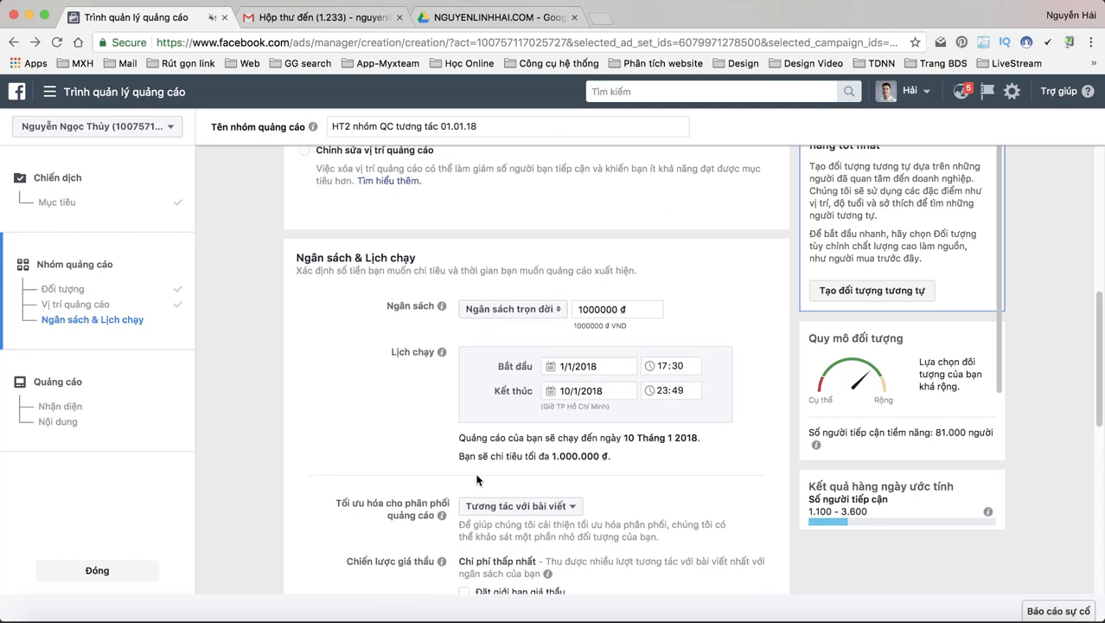
pyautogui.scroll(-2, 407, 478)
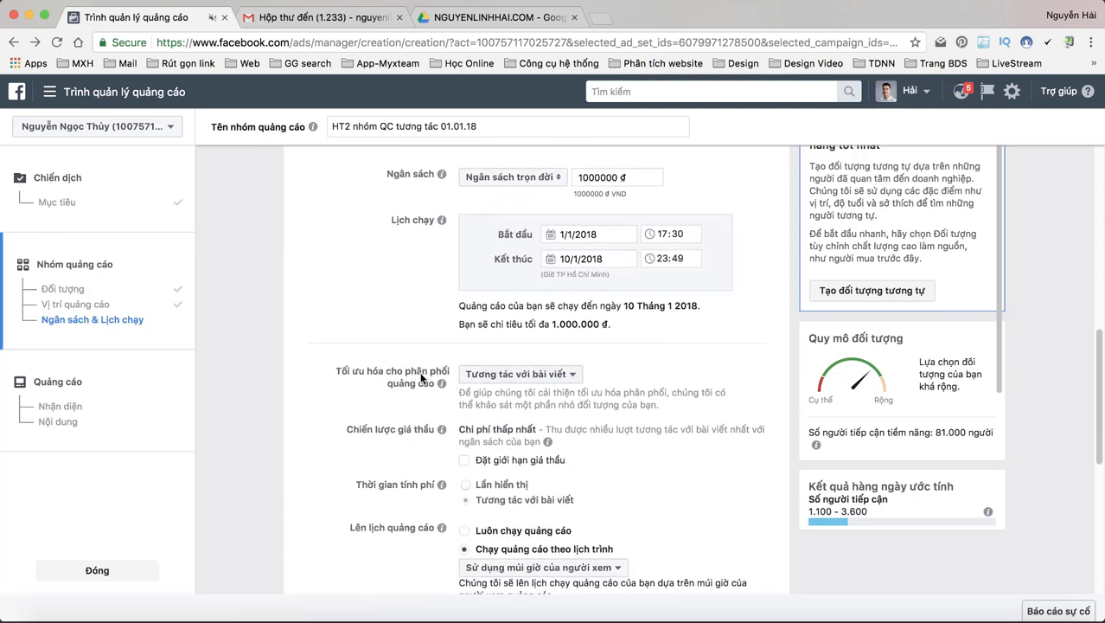
pyautogui.click(561, 373)
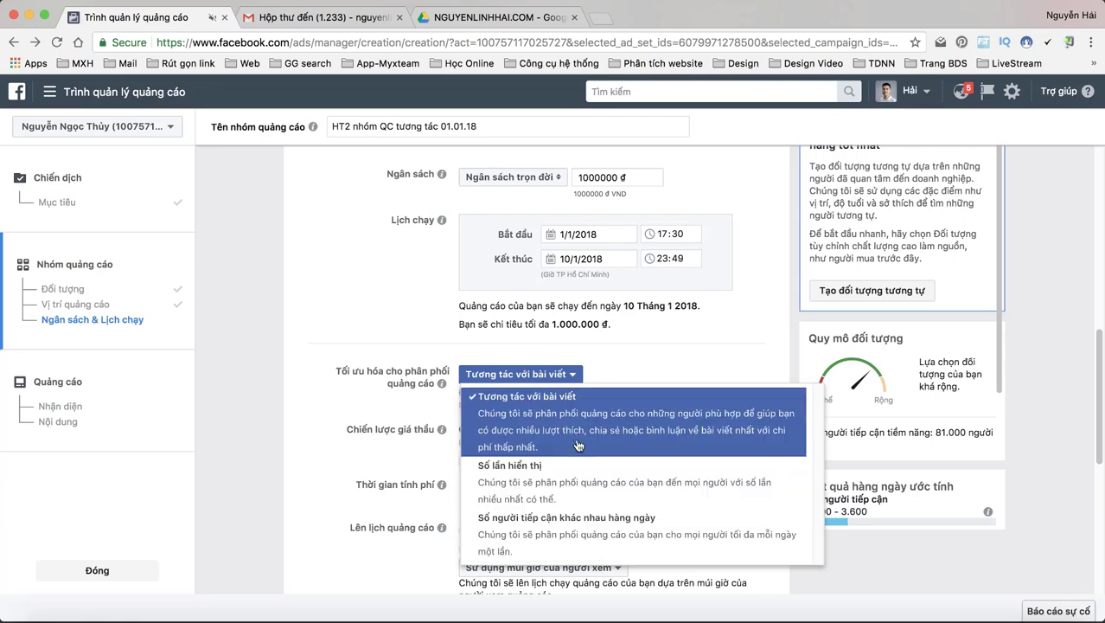
pyautogui.click(584, 422)
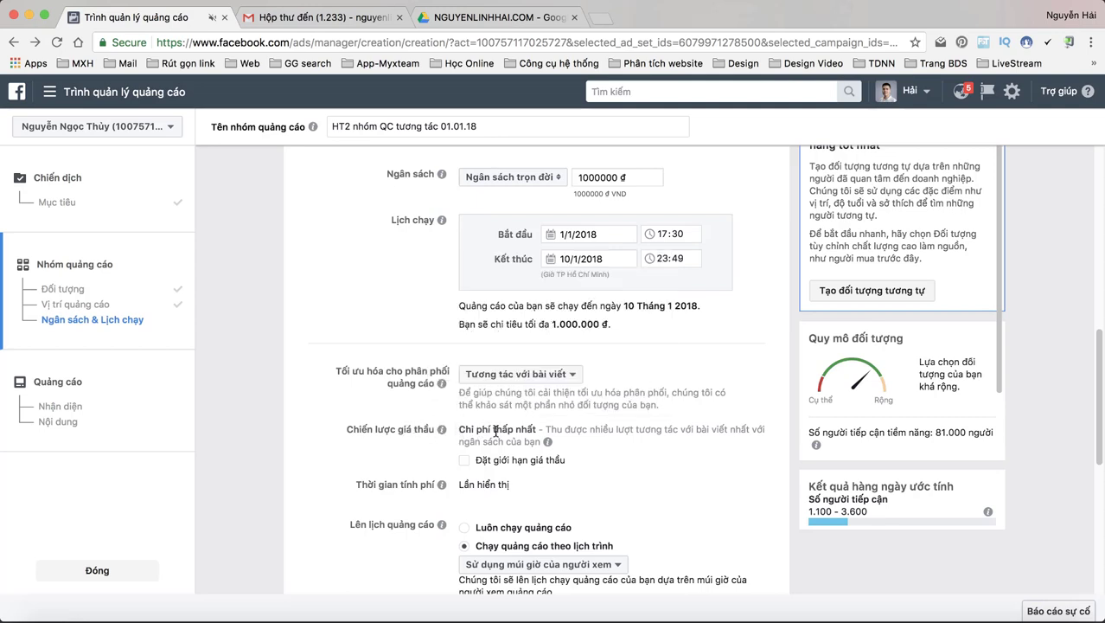
pyautogui.click(465, 464)
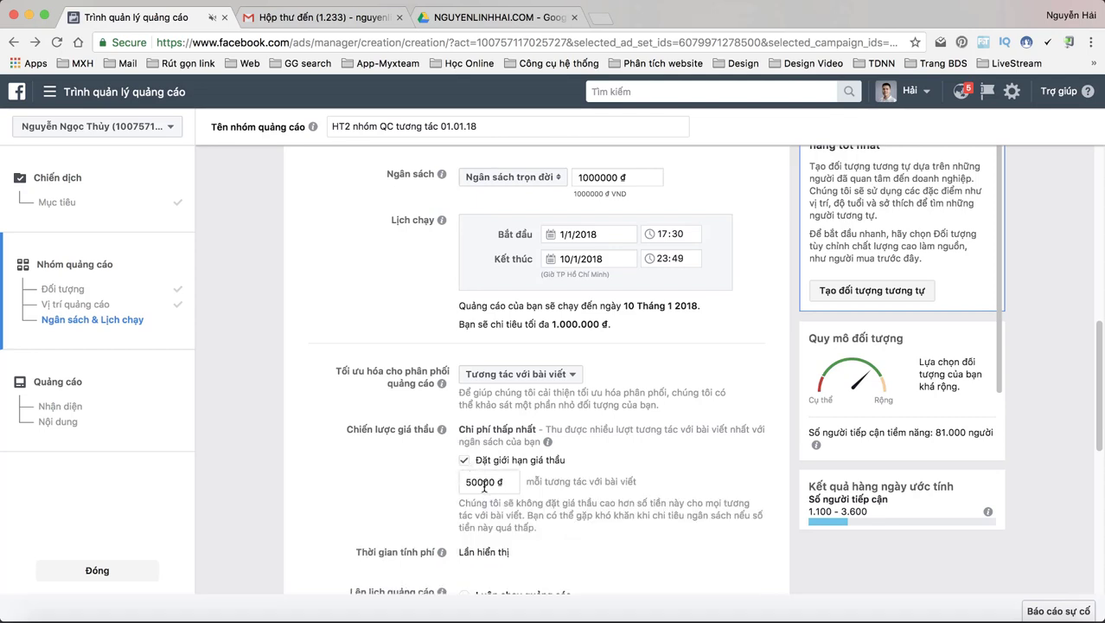
# Turn off the bid cap Đặt giới hạn giá thầu and check the ad schedule's time zone options, keeping Sử dụng múi giờ của người xem.
pyautogui.click(465, 463)
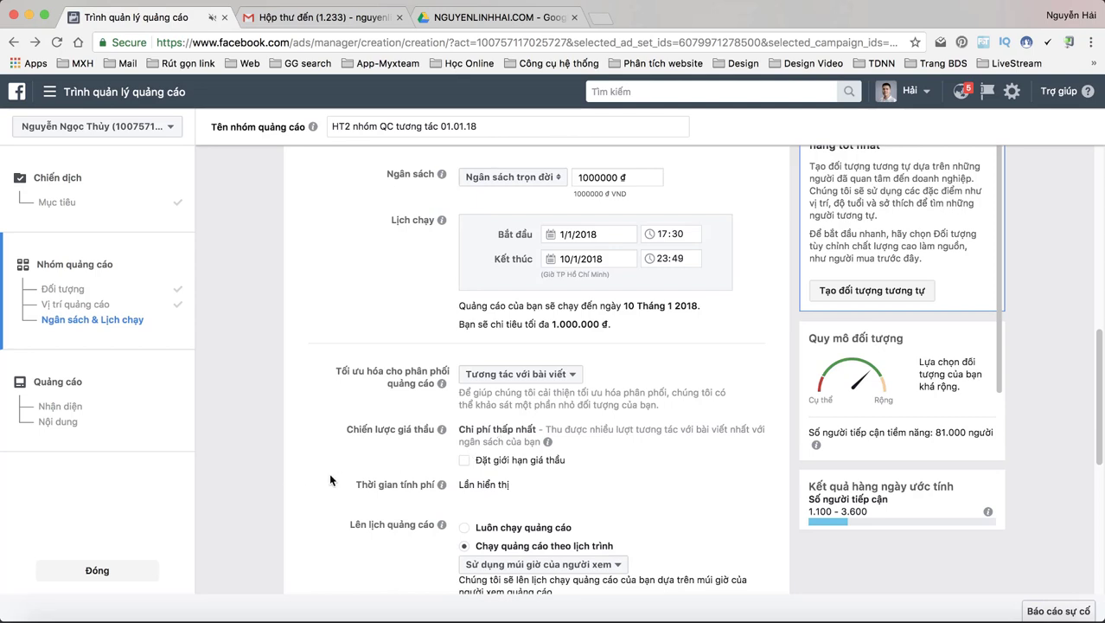
pyautogui.scroll(-2, 402, 473)
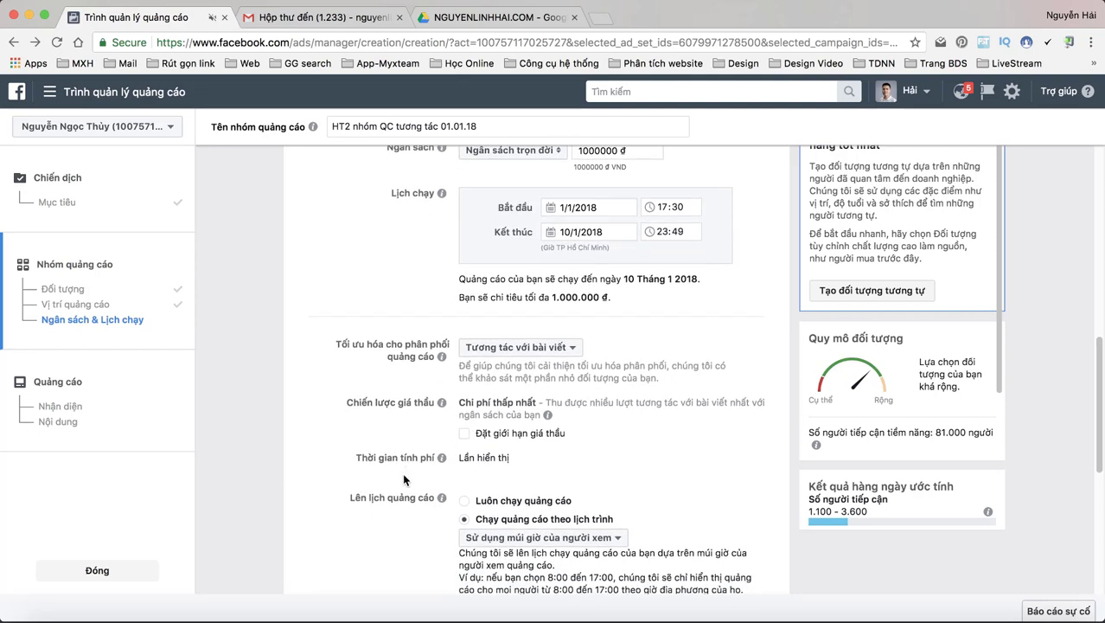
pyautogui.scroll(-1, 403, 480)
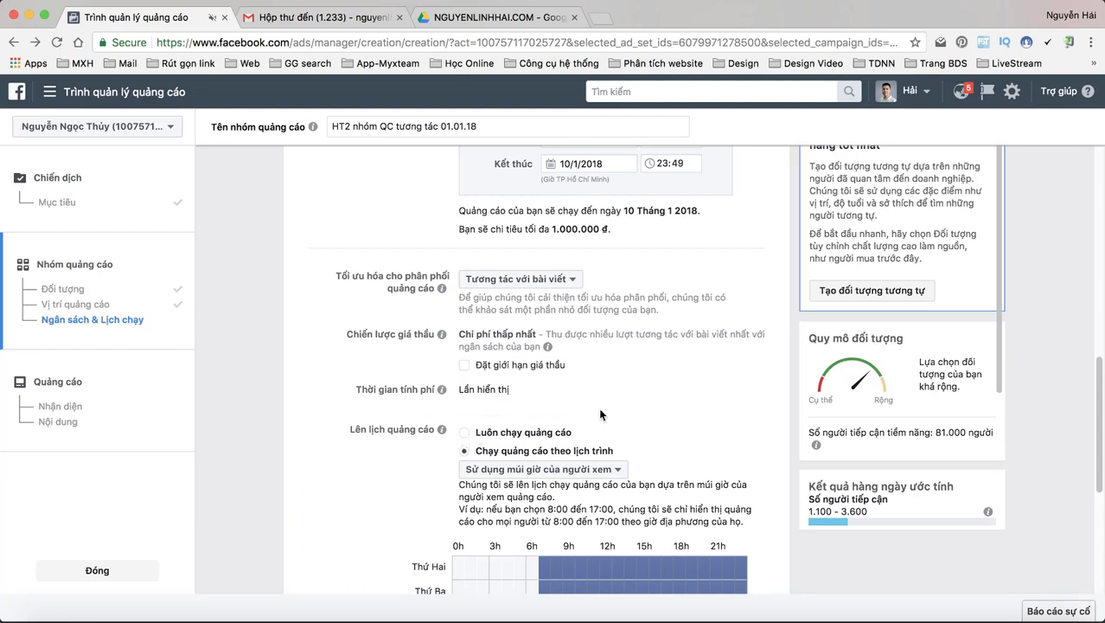
pyautogui.scroll(-3, 599, 404)
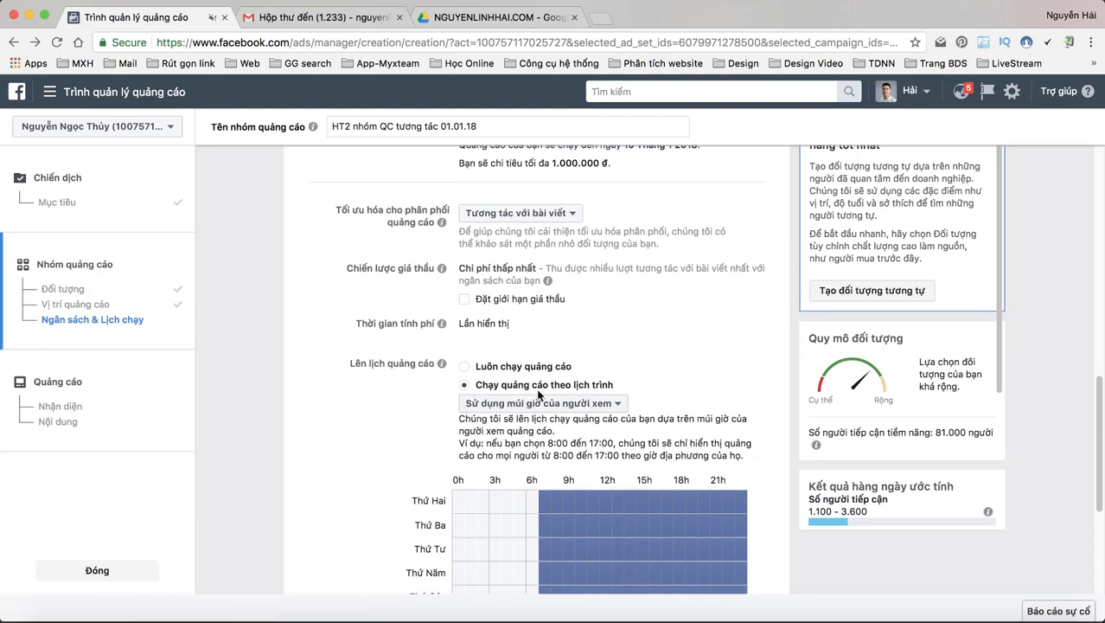
pyautogui.click(615, 405)
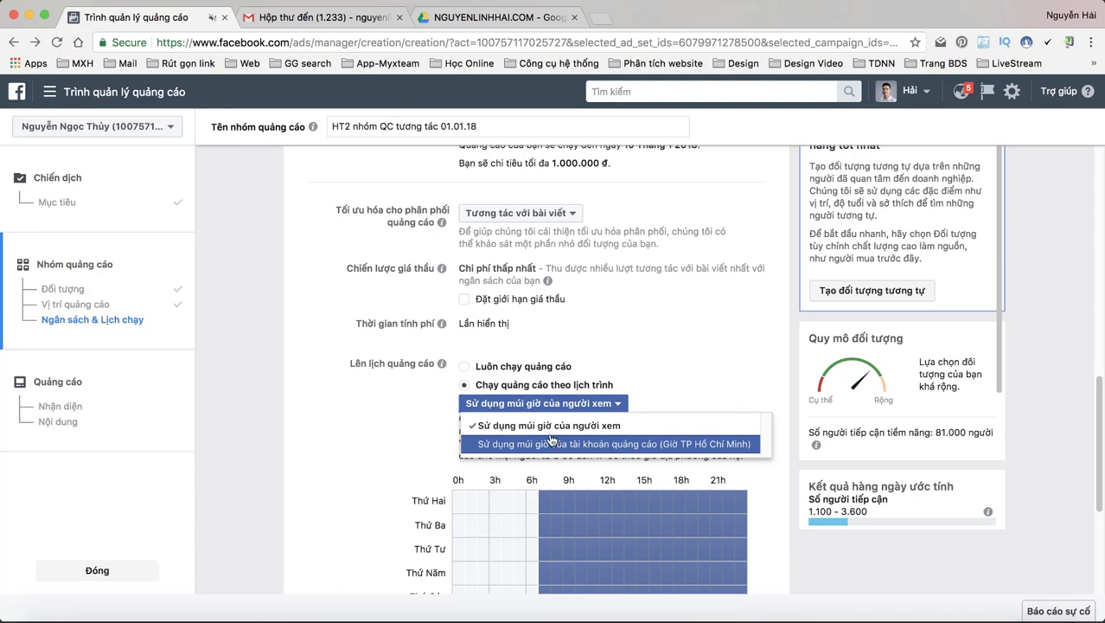
pyautogui.click(343, 387)
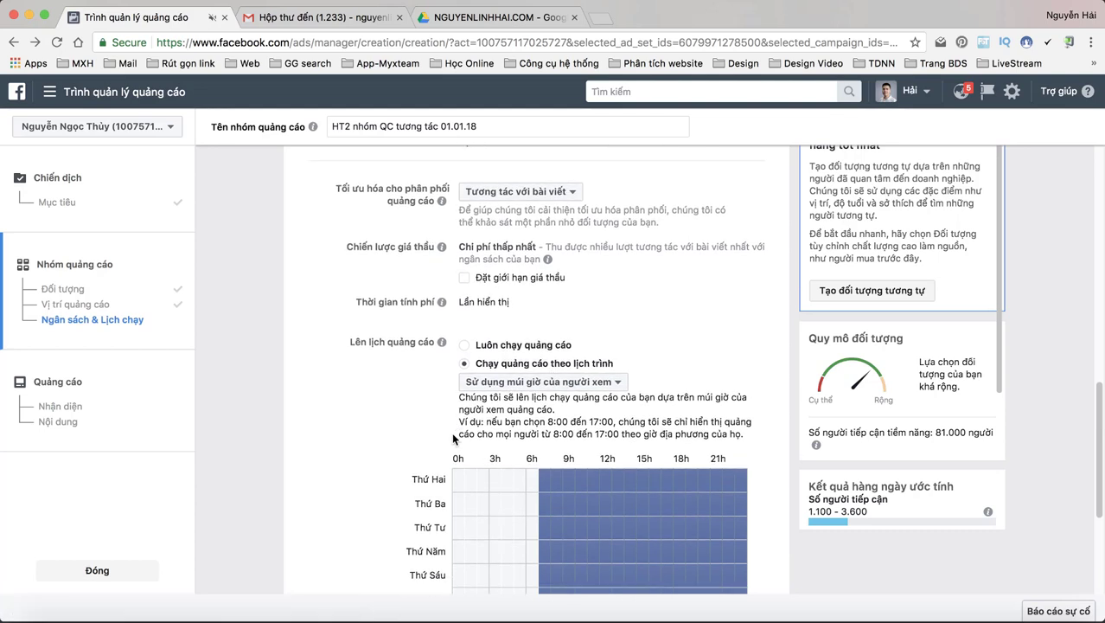
# Examine the hourly weekly ad schedule and the delivery types available under Loại phân phối.
pyautogui.scroll(-5, 452, 431)
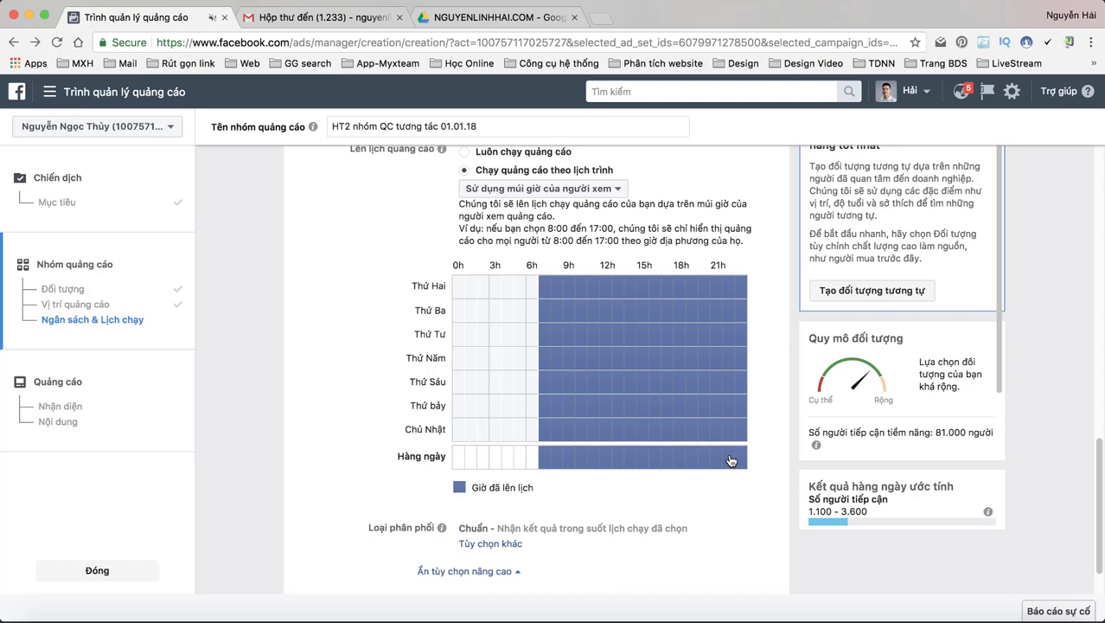
pyautogui.scroll(-2, 714, 452)
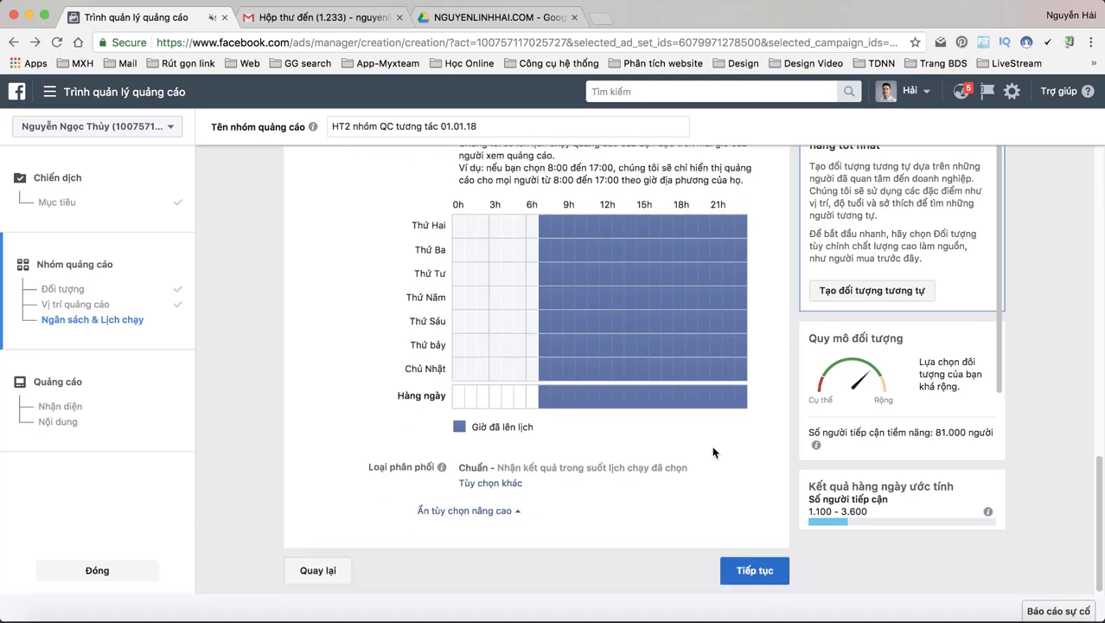
pyautogui.click(510, 485)
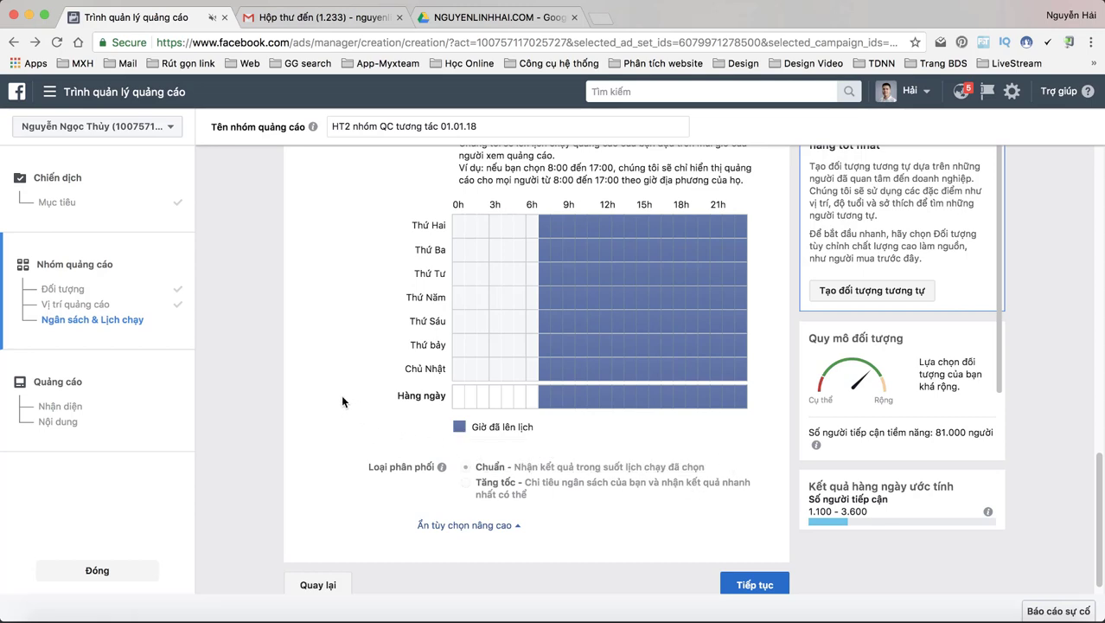
# Hide the advanced budget and schedule options and continue to the ad setup.
pyautogui.click(489, 525)
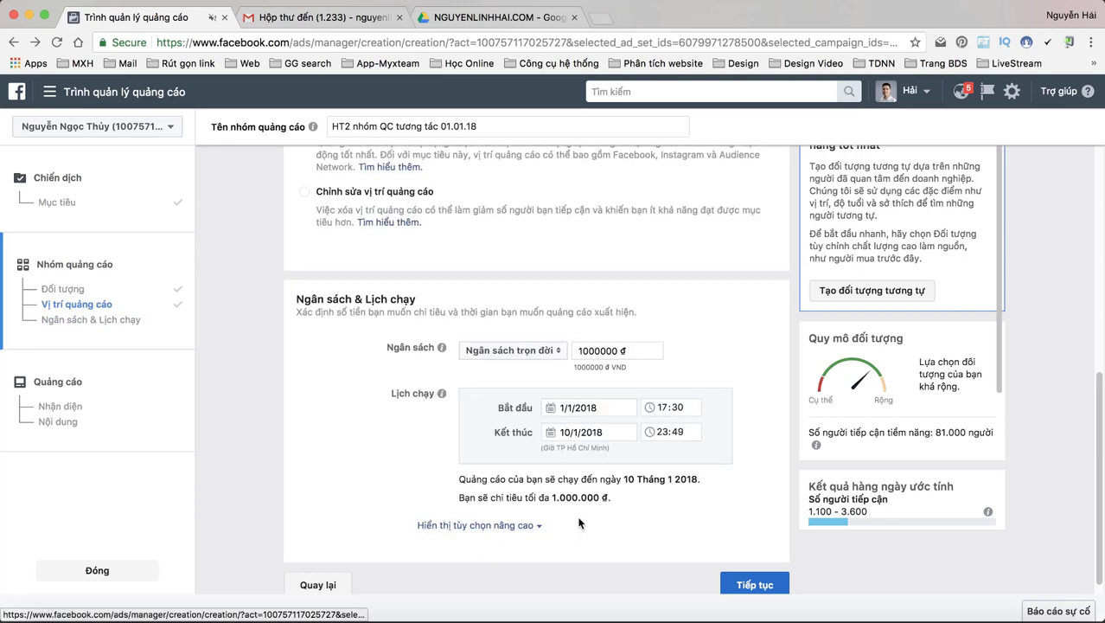
pyautogui.scroll(-1, 660, 500)
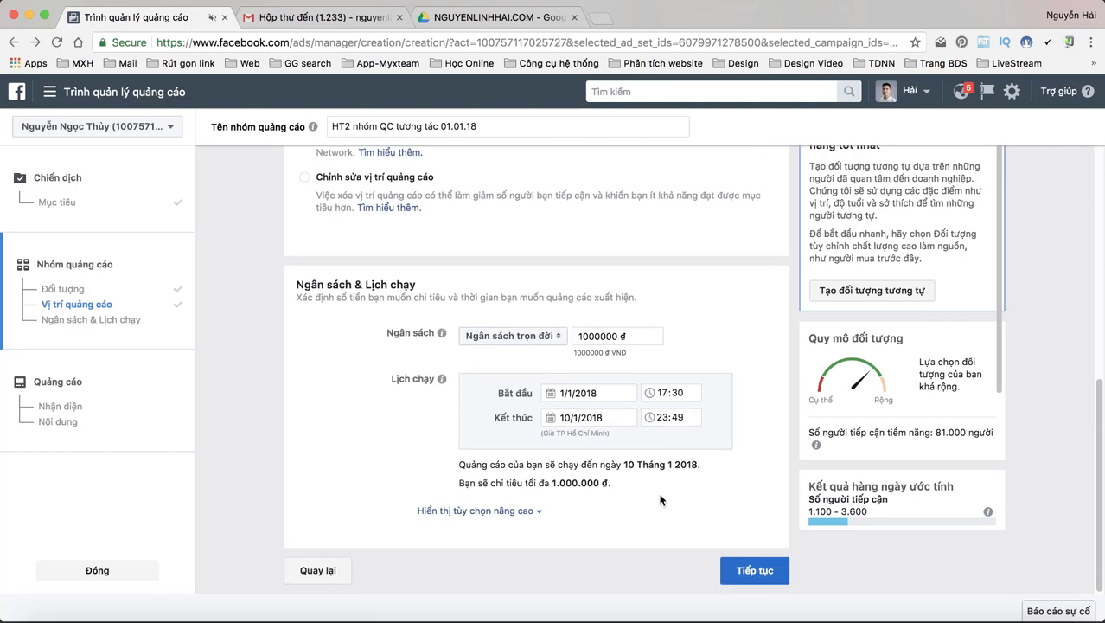
pyautogui.click(756, 571)
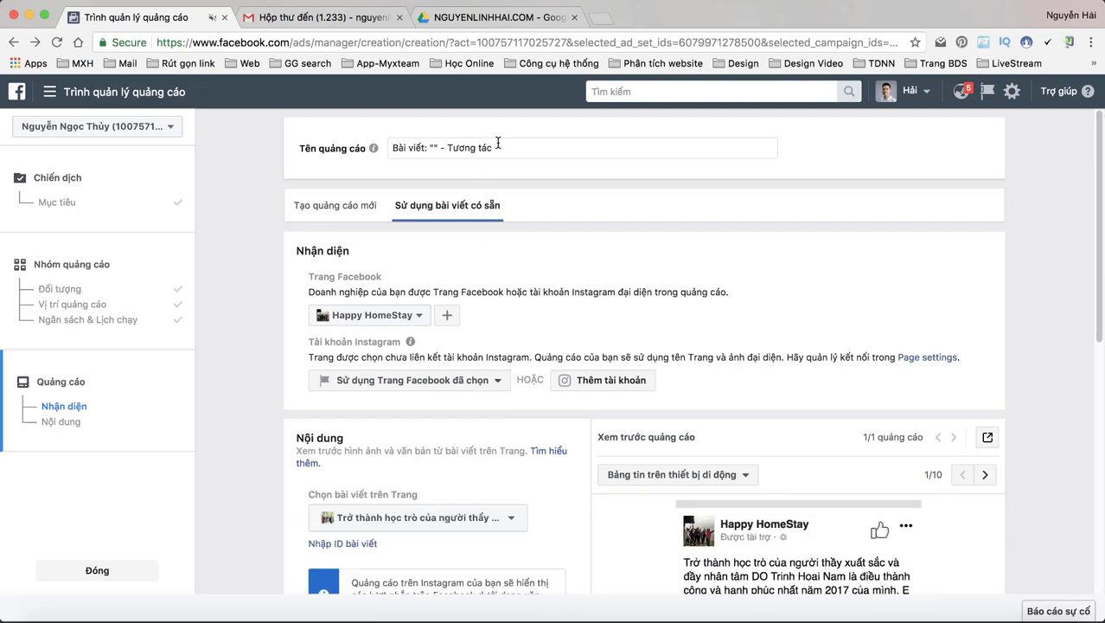
# Rename the ad as HT2 QC 01.01.18.
pyautogui.moveTo(498, 144); pyautogui.dragTo(386, 151)
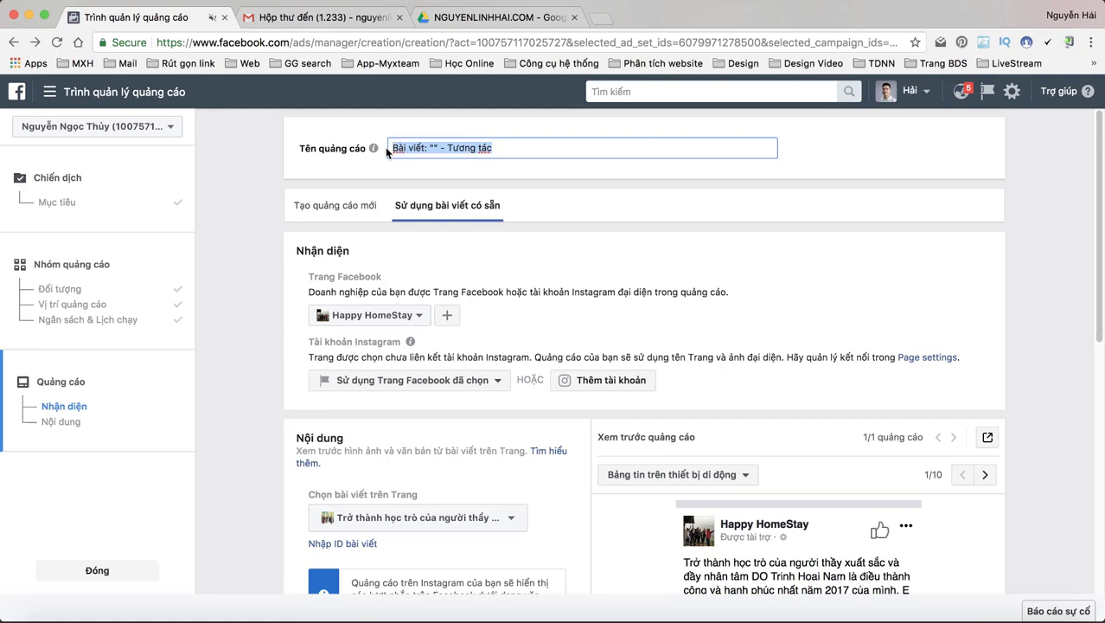
pyautogui.write('HT2 QC')
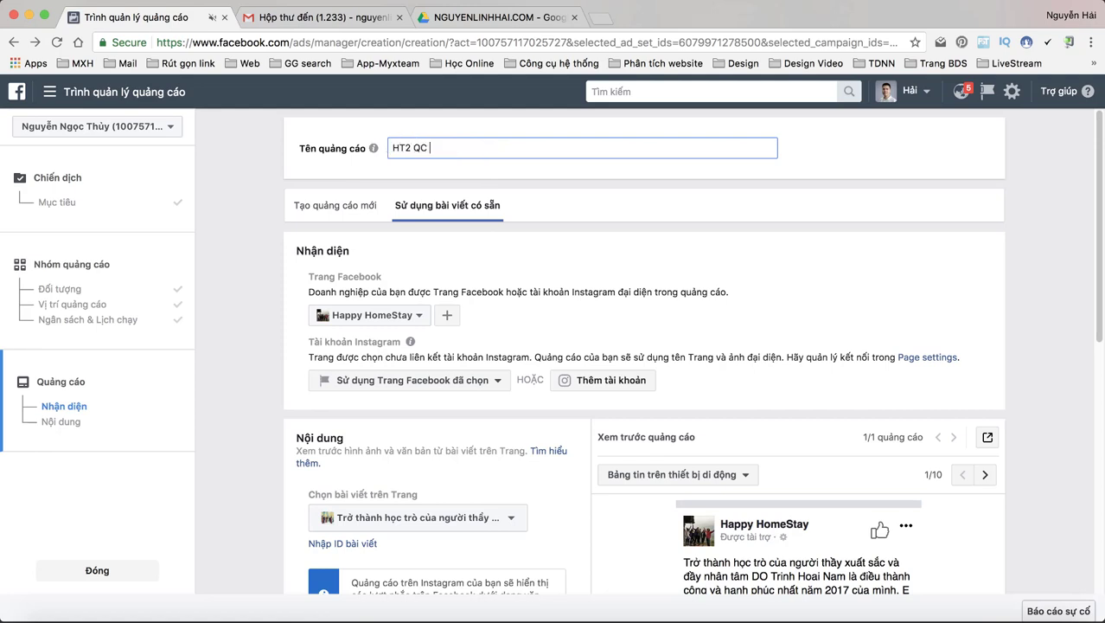
pyautogui.write('01.01.18')
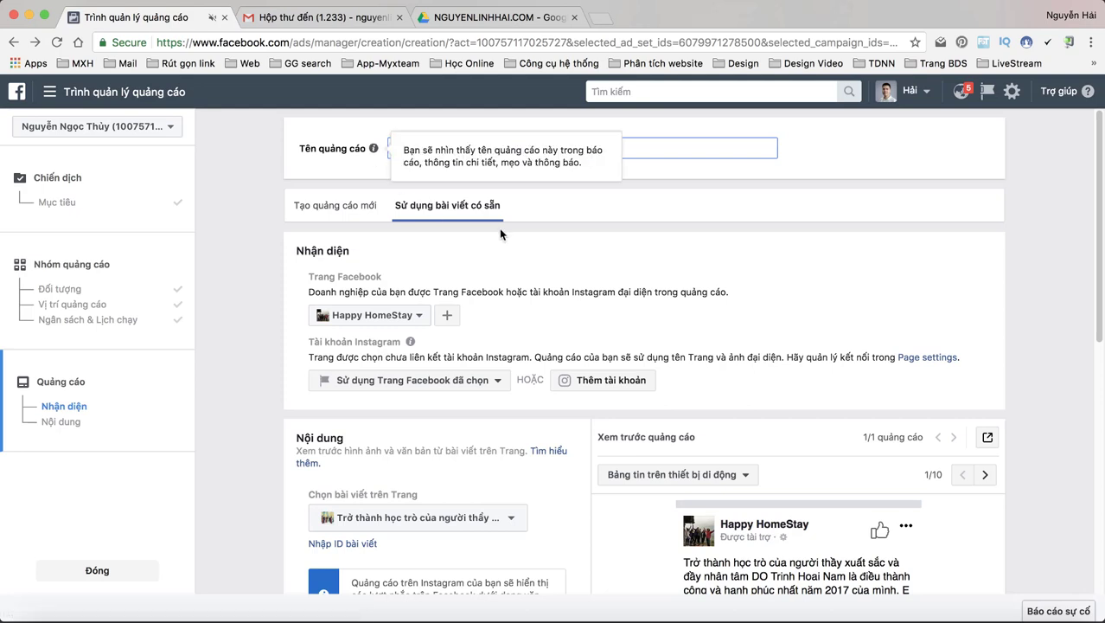
pyautogui.click(593, 240)
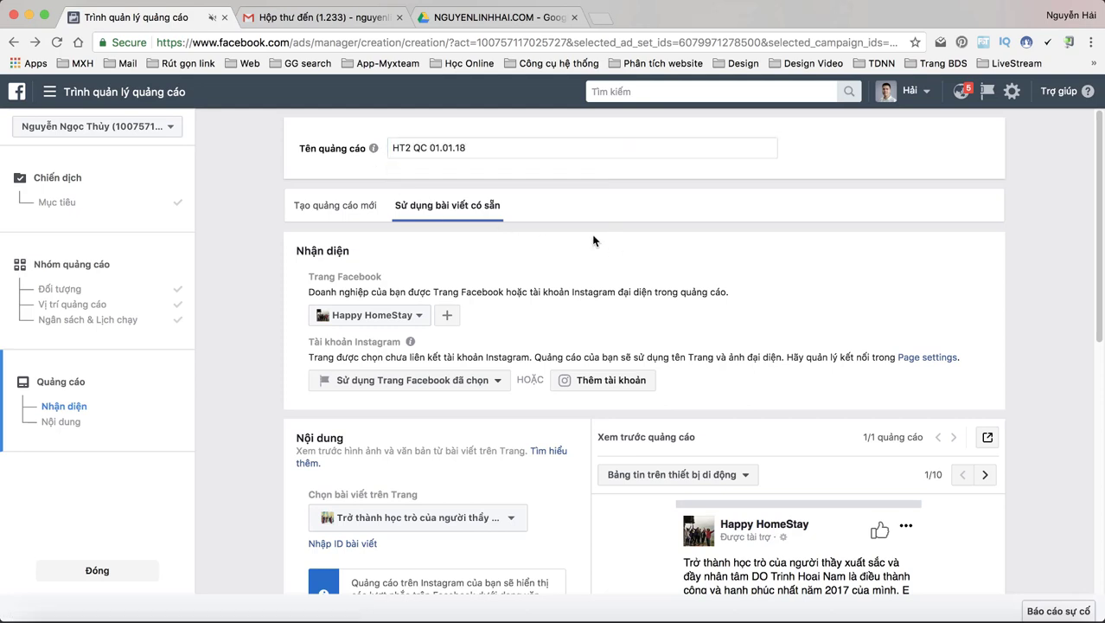
# Switch to creating a new ad and examine its format, image, text and call-to-action settings.
pyautogui.click(344, 211)
pyautogui.scroll(-2, 541, 312)
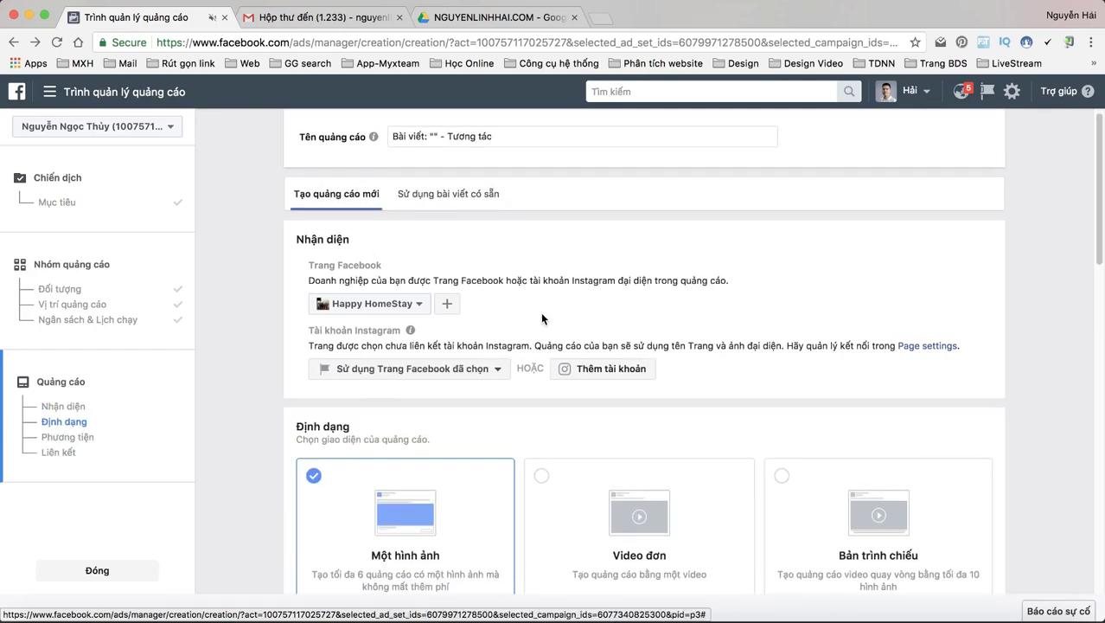
pyautogui.scroll(1, 542, 314)
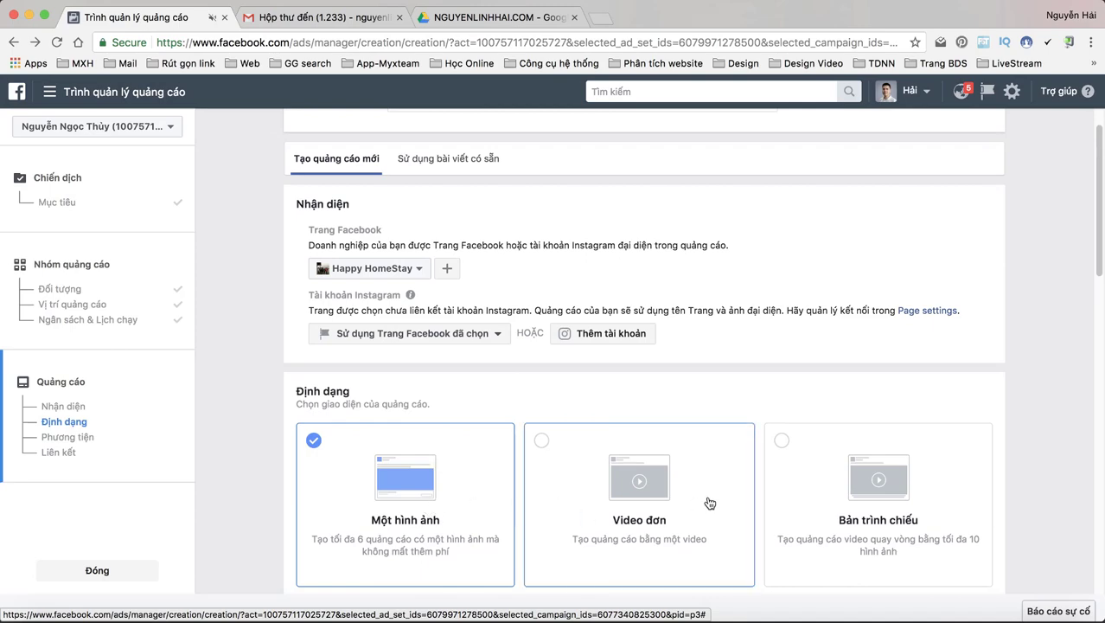
pyautogui.scroll(-5, 640, 441)
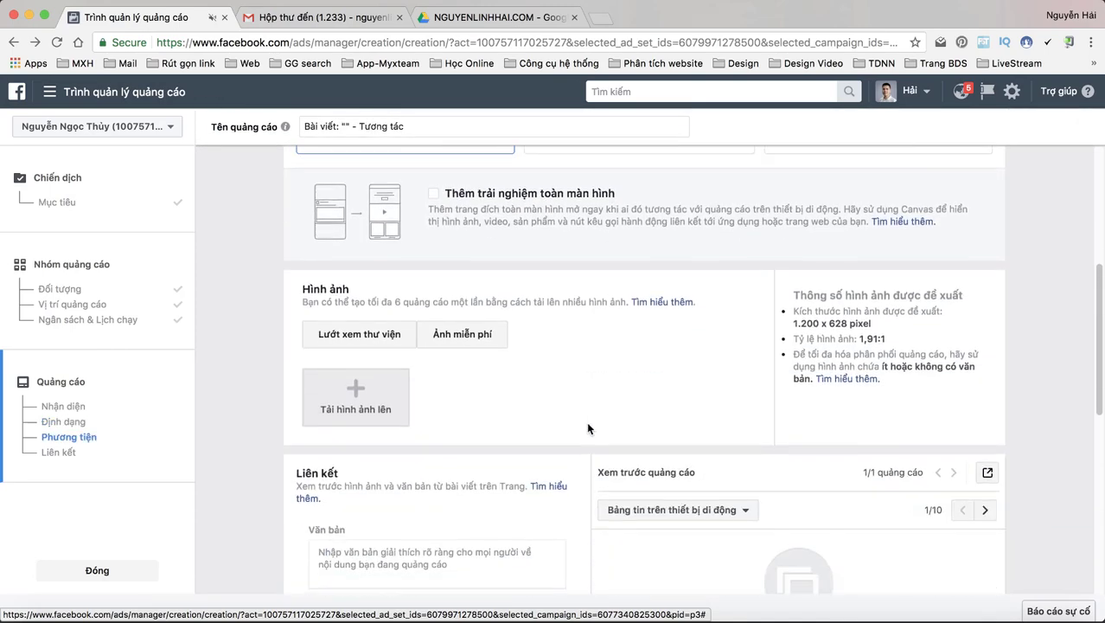
pyautogui.scroll(-2, 479, 359)
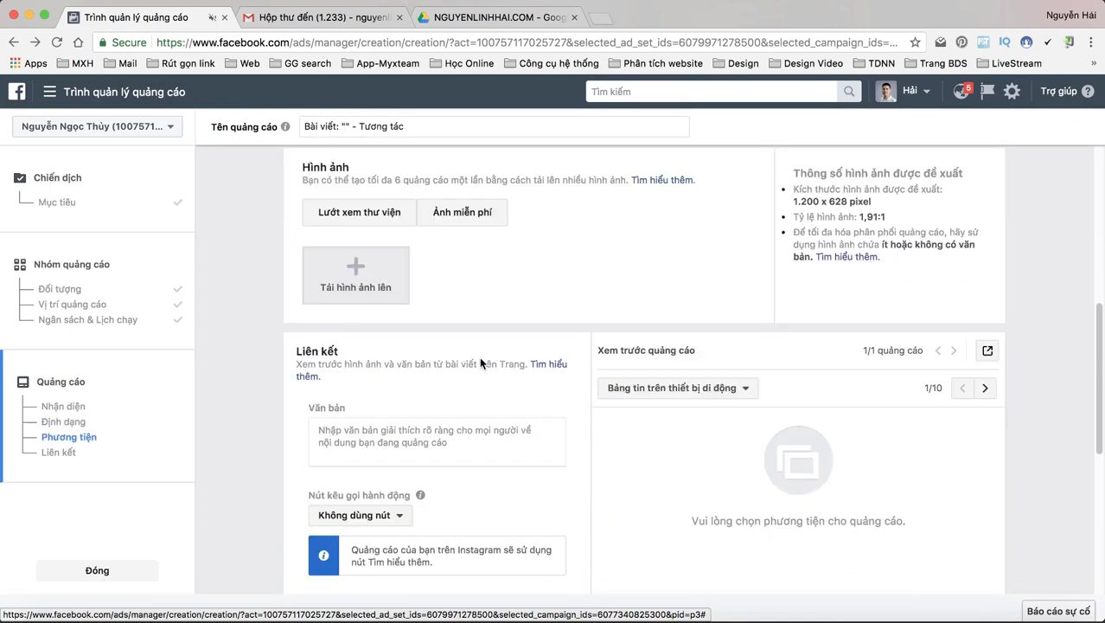
pyautogui.scroll(-1, 480, 359)
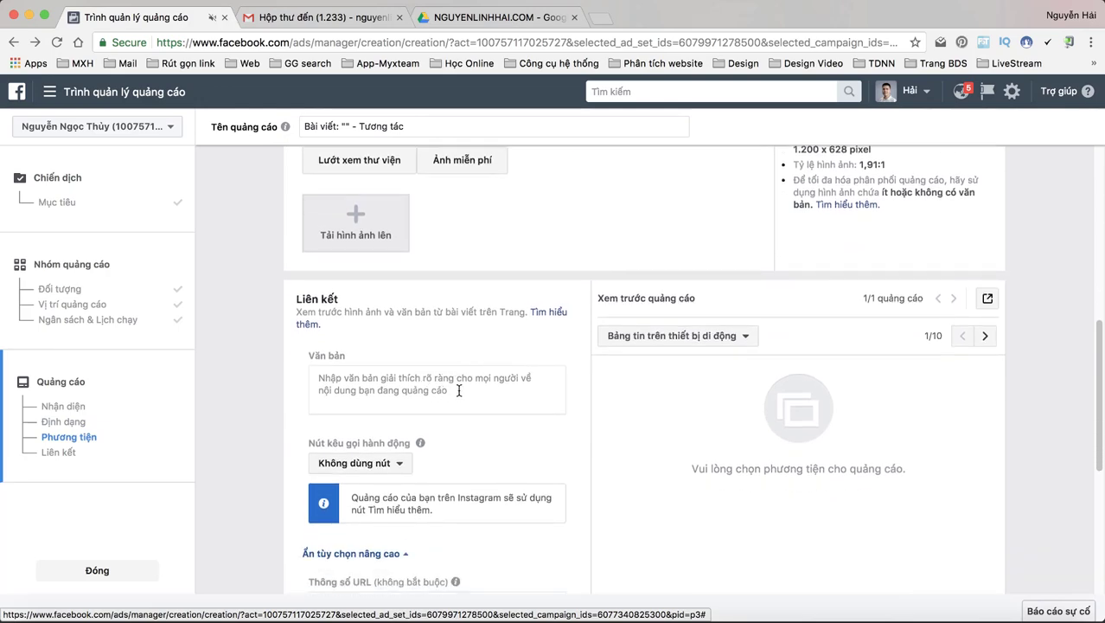
pyautogui.scroll(10, 459, 390)
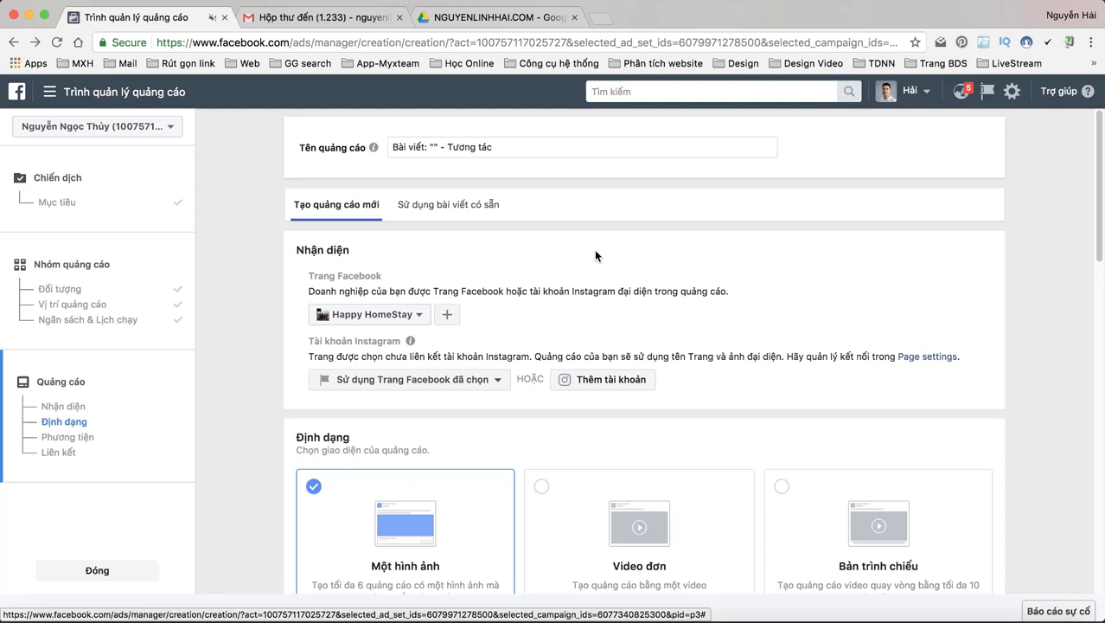
# Return to using an existing post and select Happy HomeStay as the ad's Facebook Page.
pyautogui.click(449, 207)
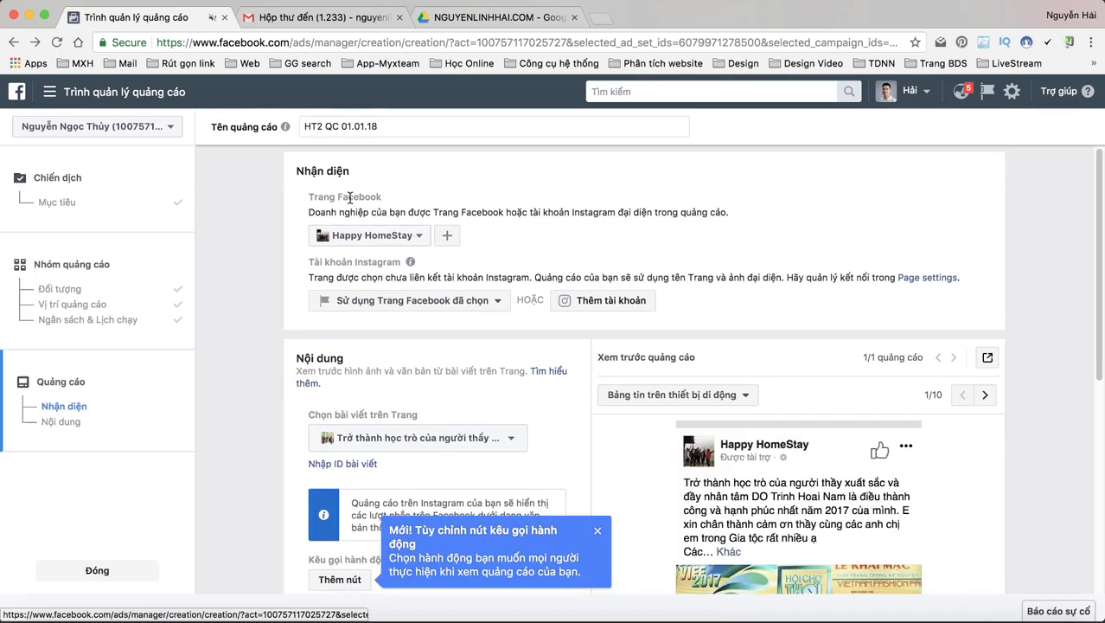
pyautogui.click(418, 236)
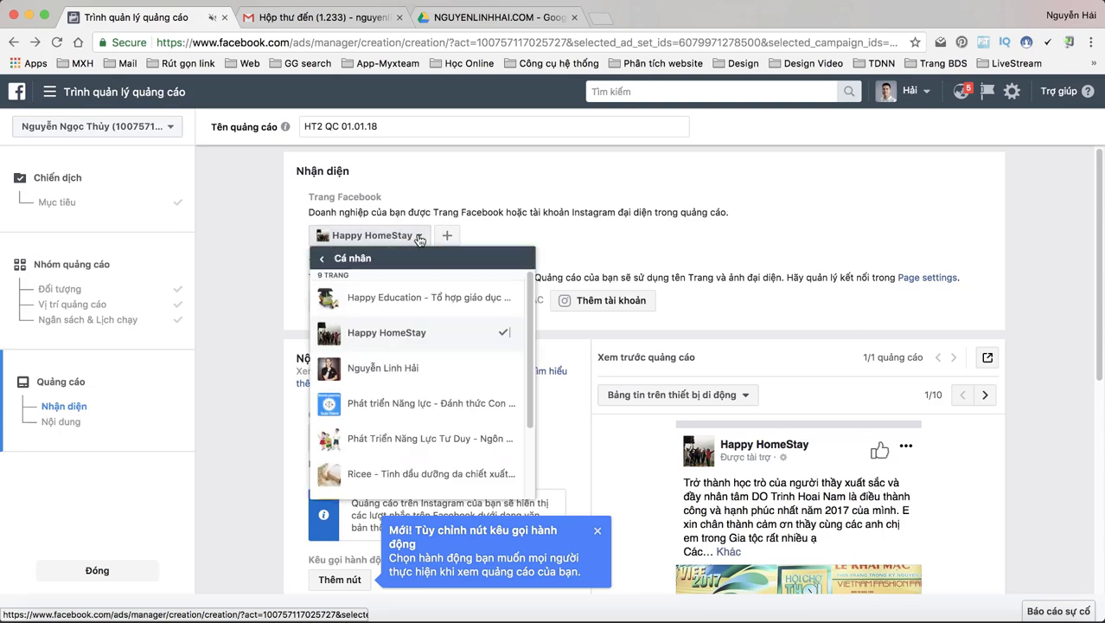
pyautogui.click(451, 339)
# Select the 11 September 2017 Page post "HAPPY HOMESTAY phố VỌNG - Nhà trọ tiện nghi - Giá hợp lý" as the ad's content.
pyautogui.scroll(-1, 530, 250)
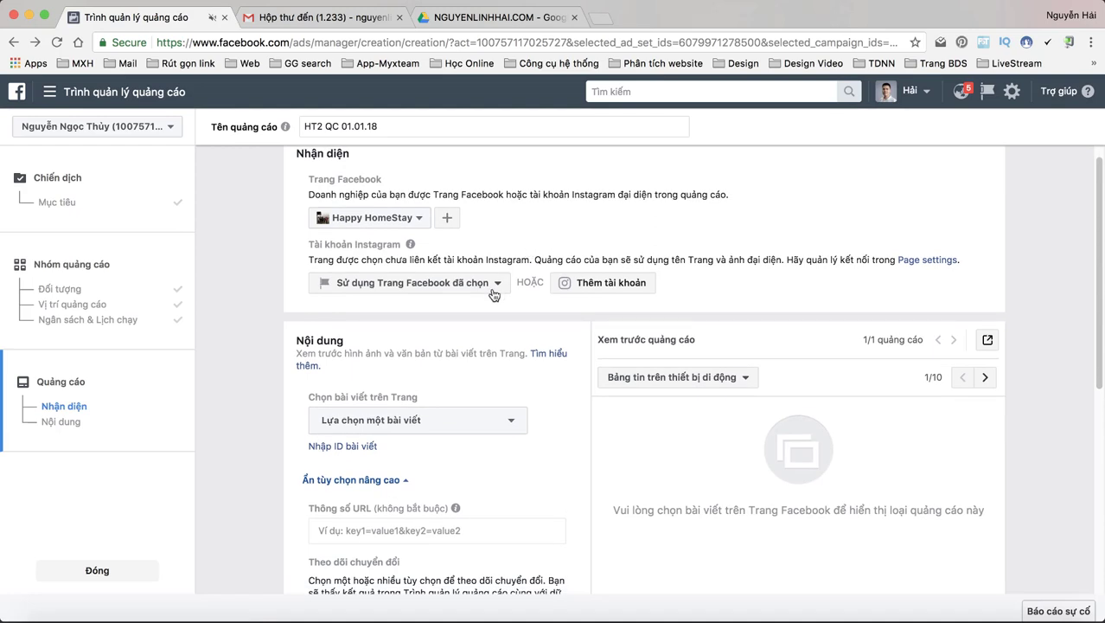
pyautogui.scroll(-3, 480, 346)
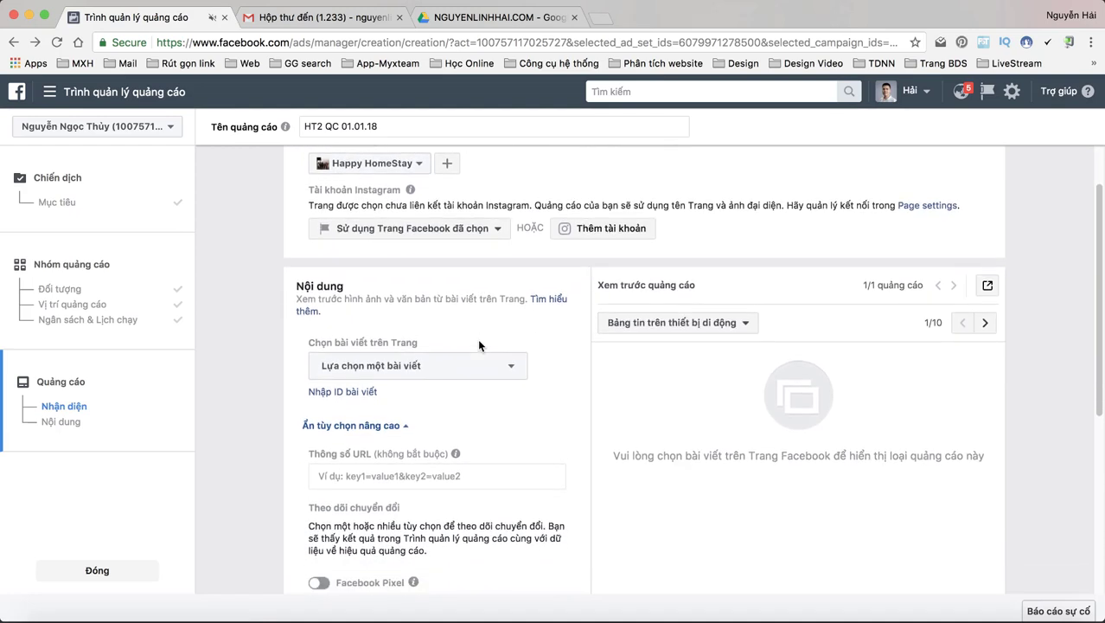
pyautogui.click(509, 337)
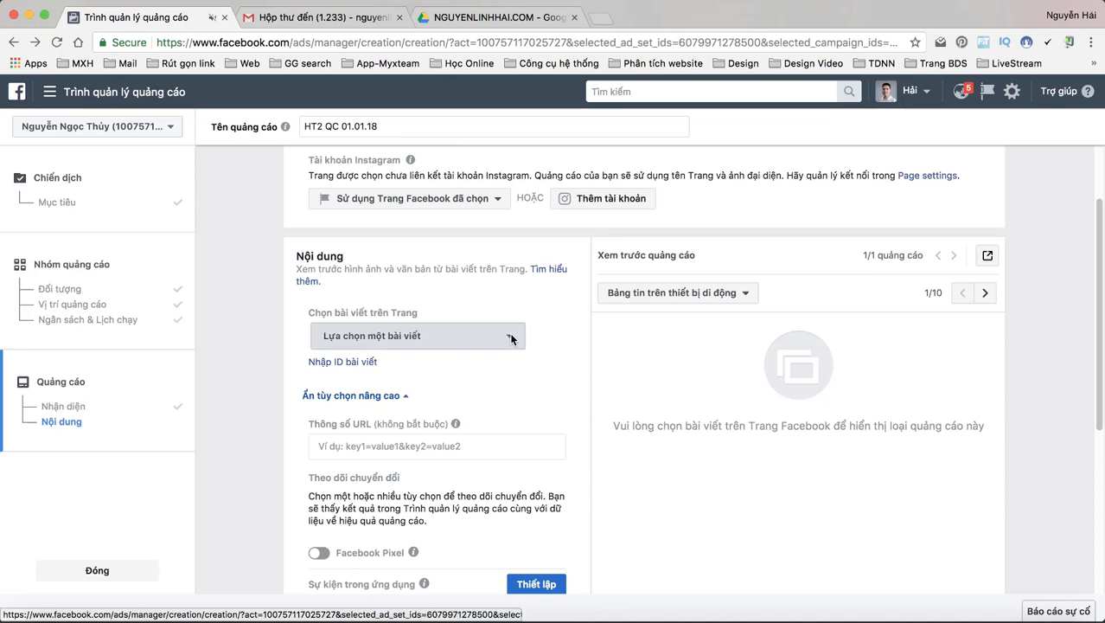
pyautogui.scroll(-3, 536, 415)
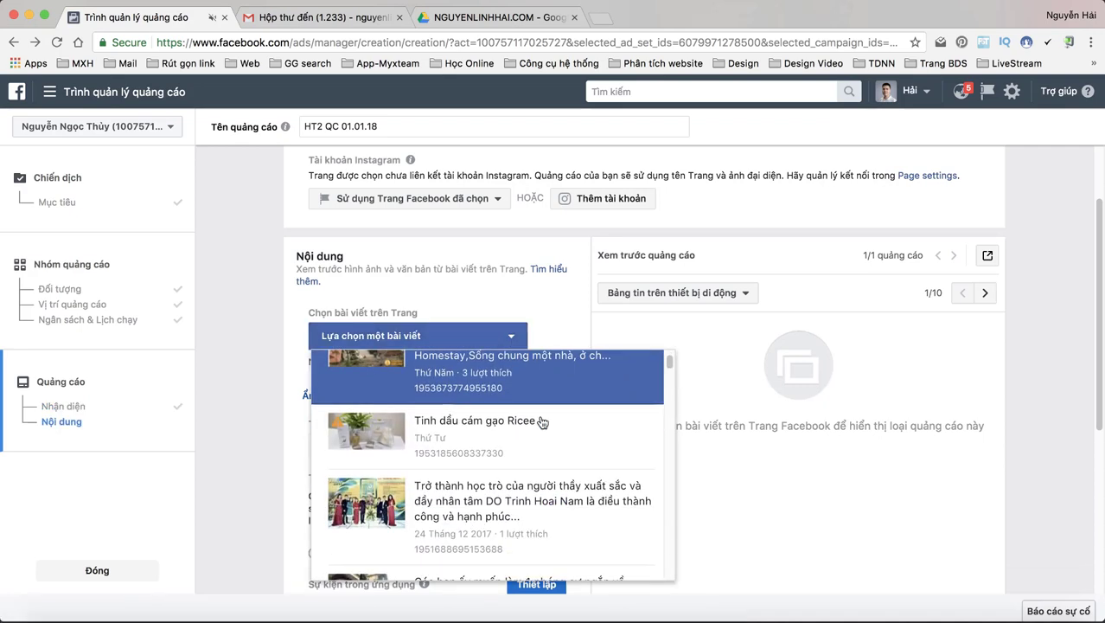
pyautogui.scroll(-5, 542, 422)
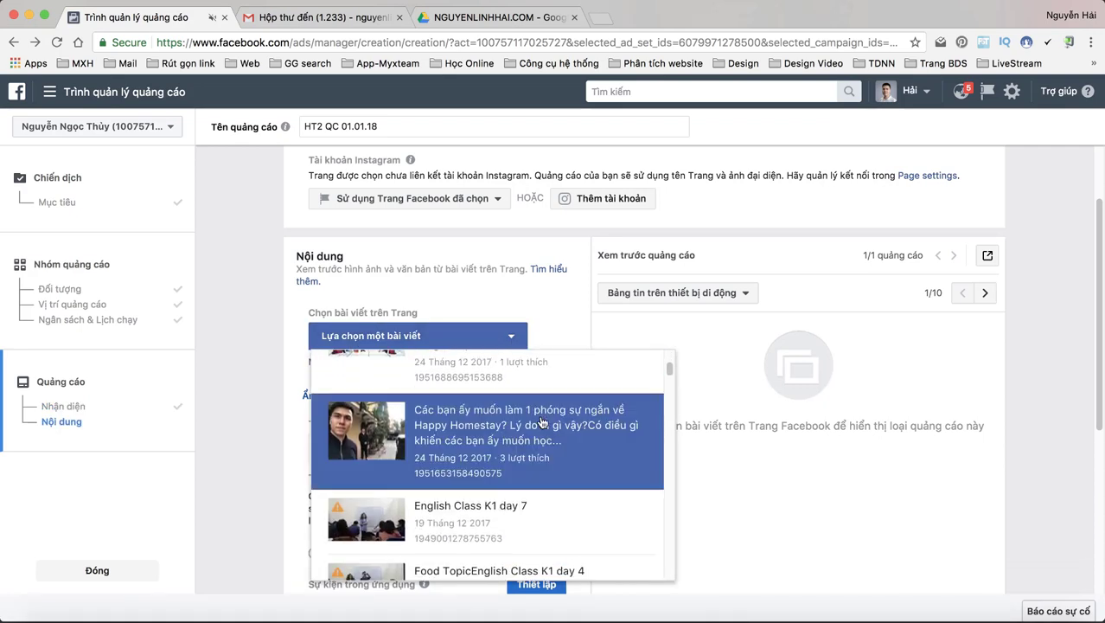
pyautogui.scroll(-6, 541, 422)
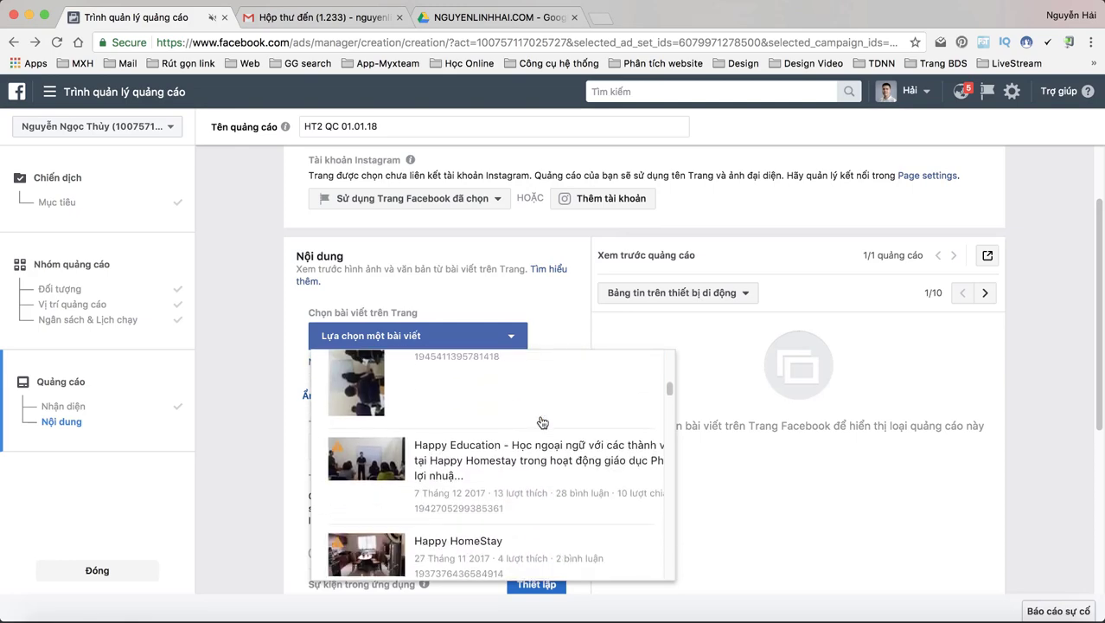
pyautogui.scroll(-6, 542, 422)
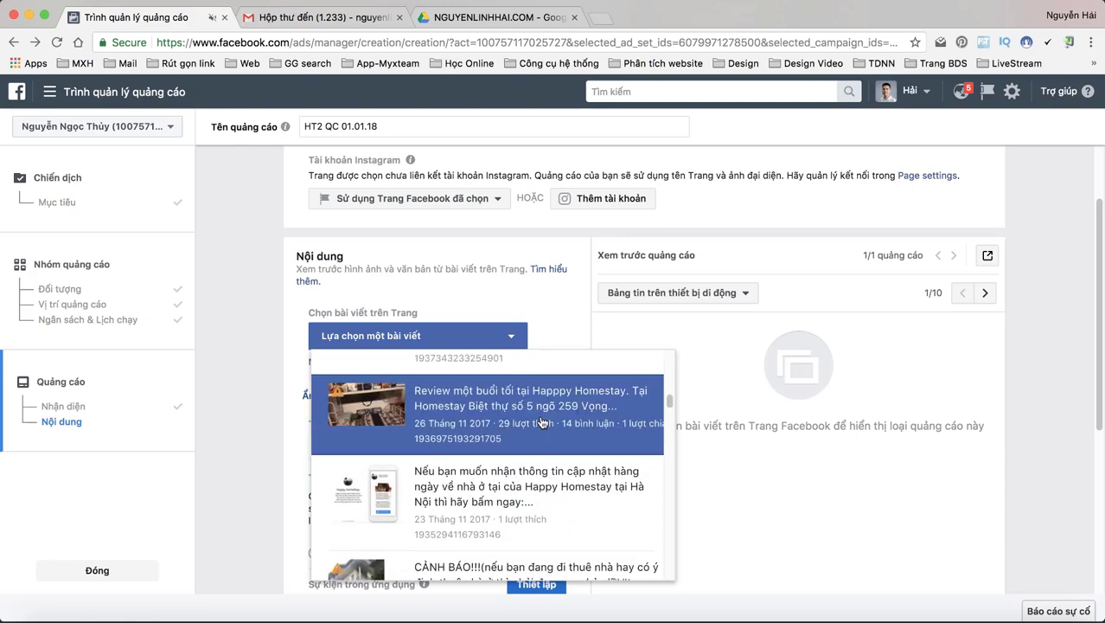
pyautogui.scroll(-6, 541, 422)
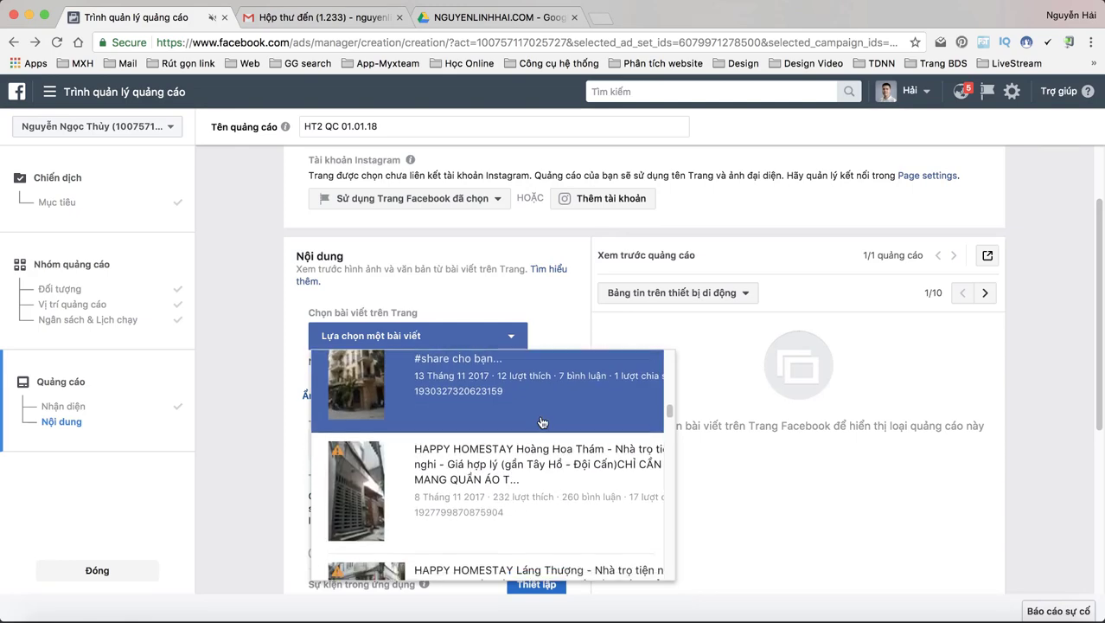
pyautogui.scroll(-6, 542, 423)
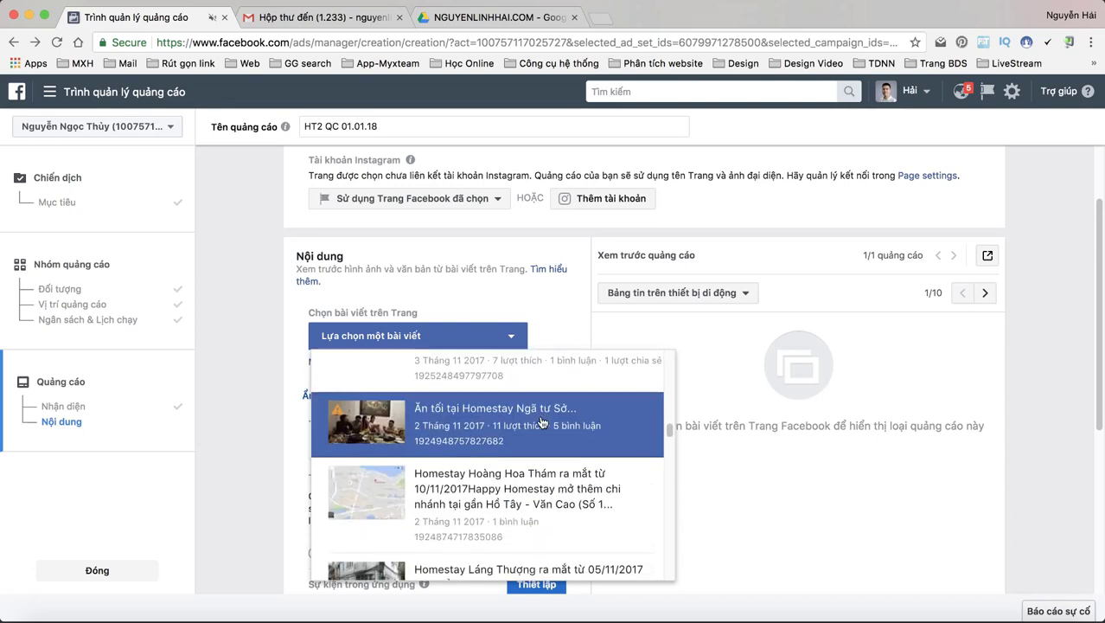
pyautogui.scroll(-6, 541, 422)
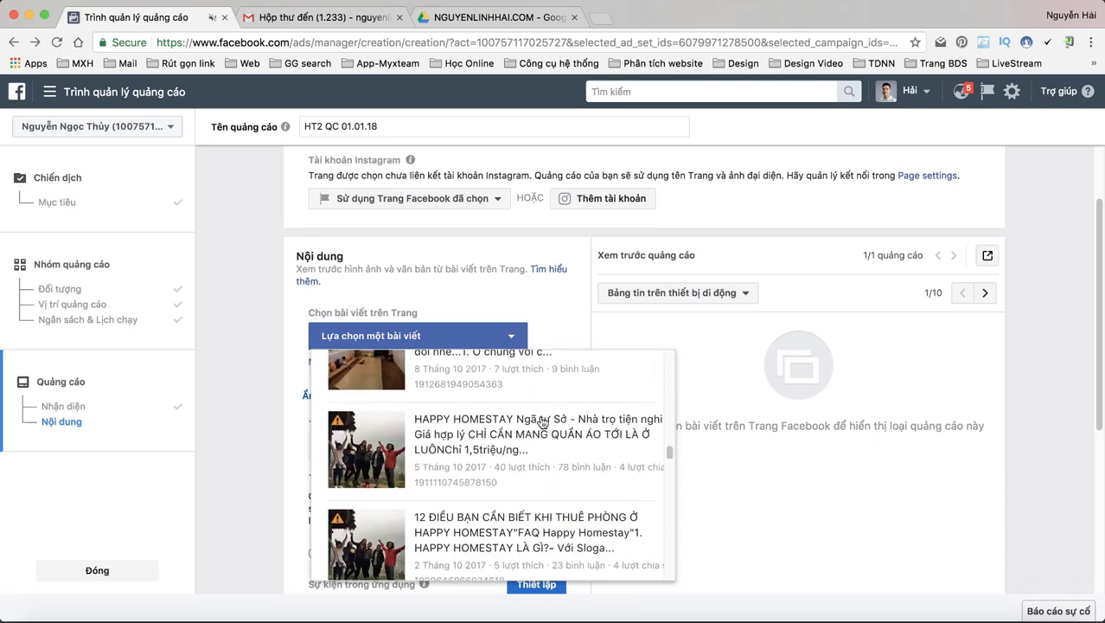
pyautogui.scroll(-5, 541, 422)
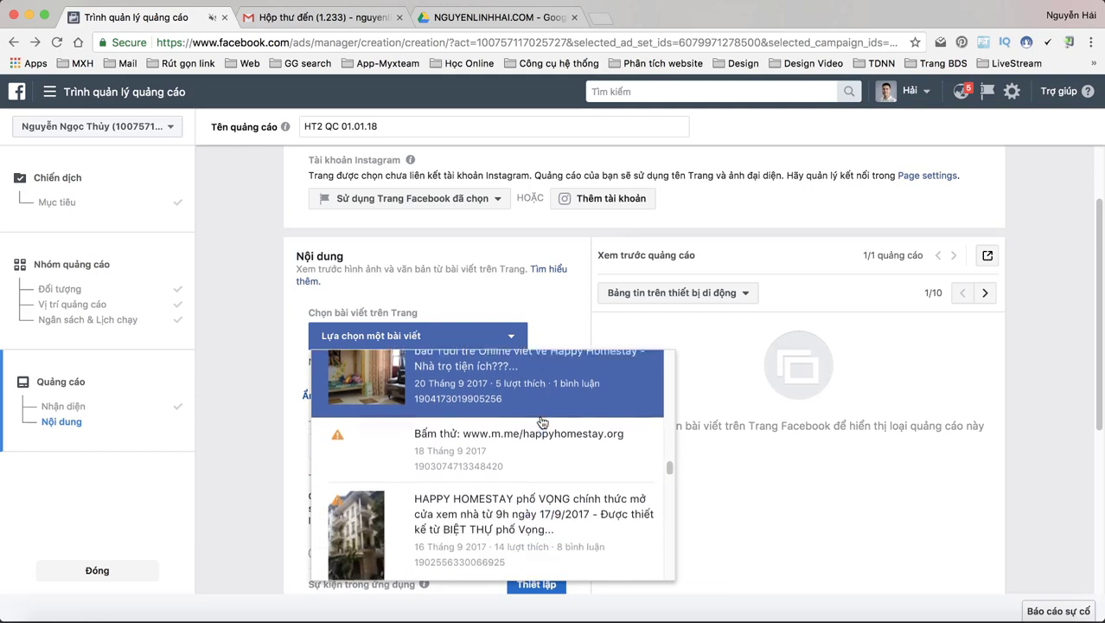
pyautogui.scroll(-1, 541, 422)
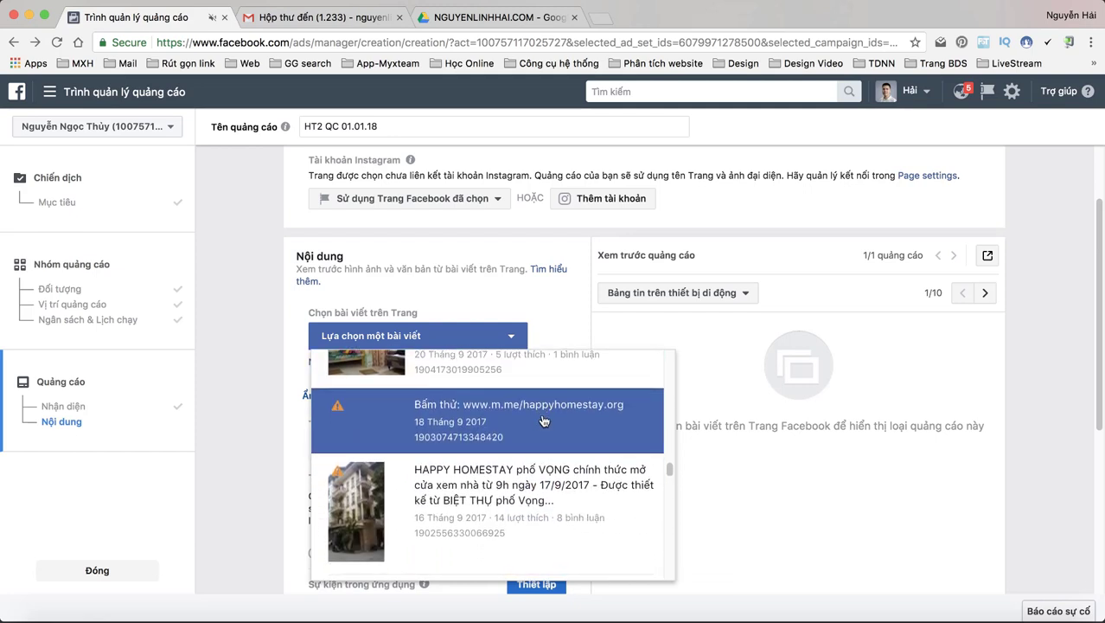
pyautogui.scroll(-3, 543, 421)
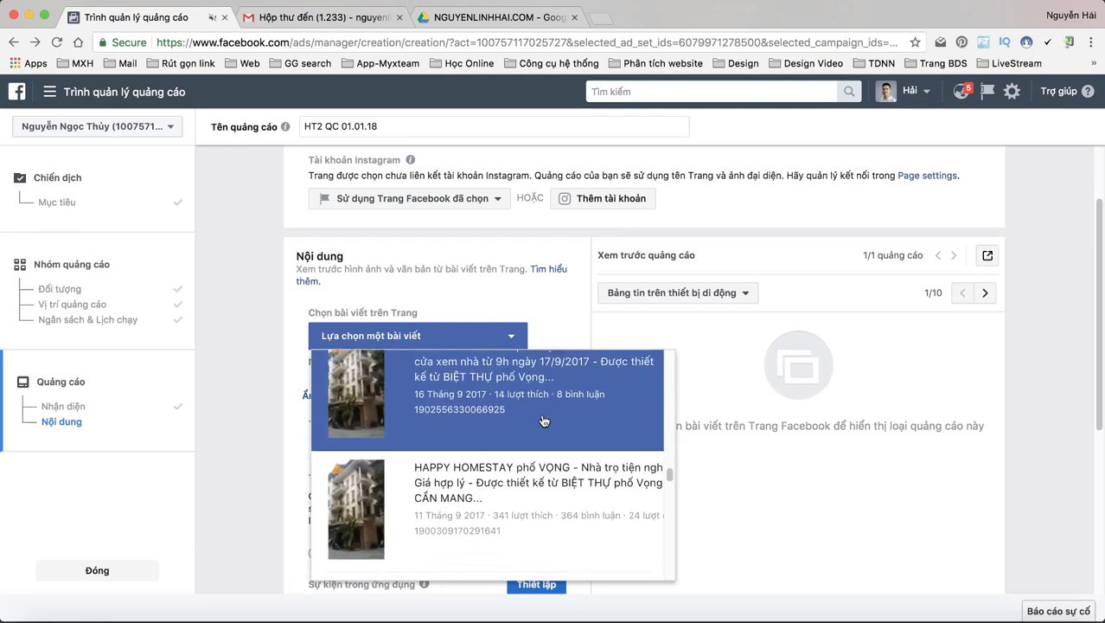
pyautogui.click(507, 484)
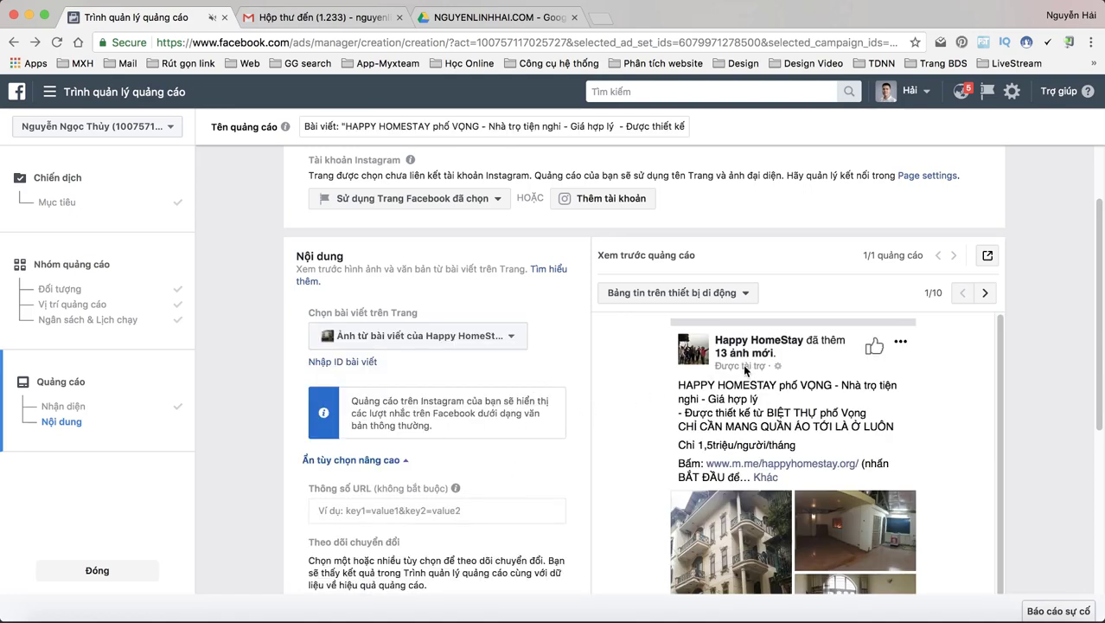
# Examine the mobile news feed preview of the selected post, including its text and photos, and the ad's advanced tracking options.
pyautogui.scroll(-1, 594, 388)
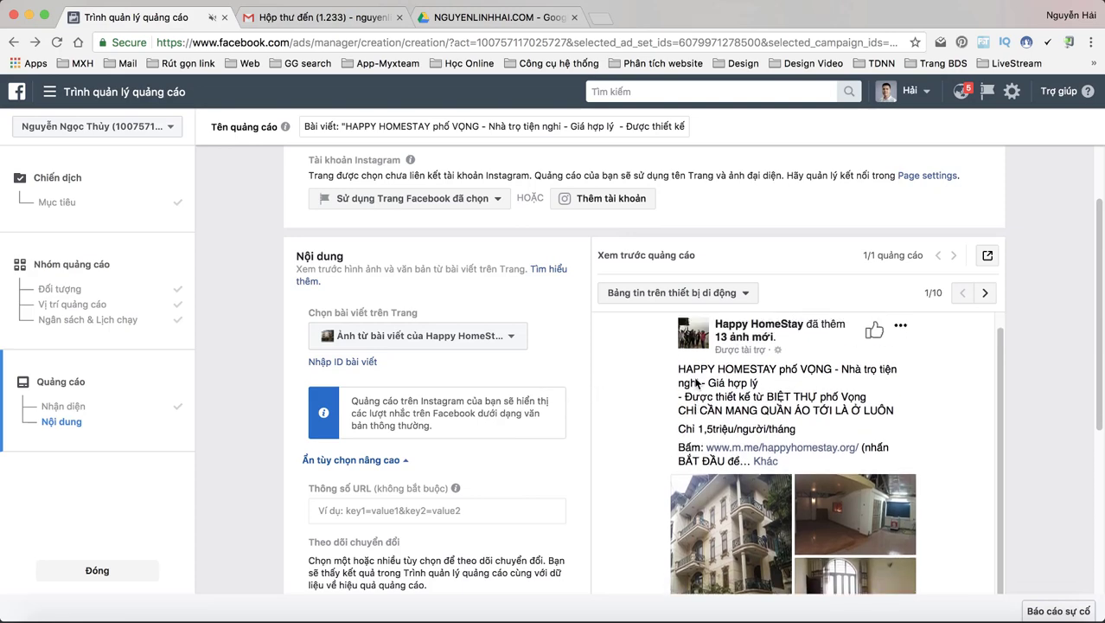
pyautogui.scroll(-3, 1044, 323)
pyautogui.scroll(3, 619, 321)
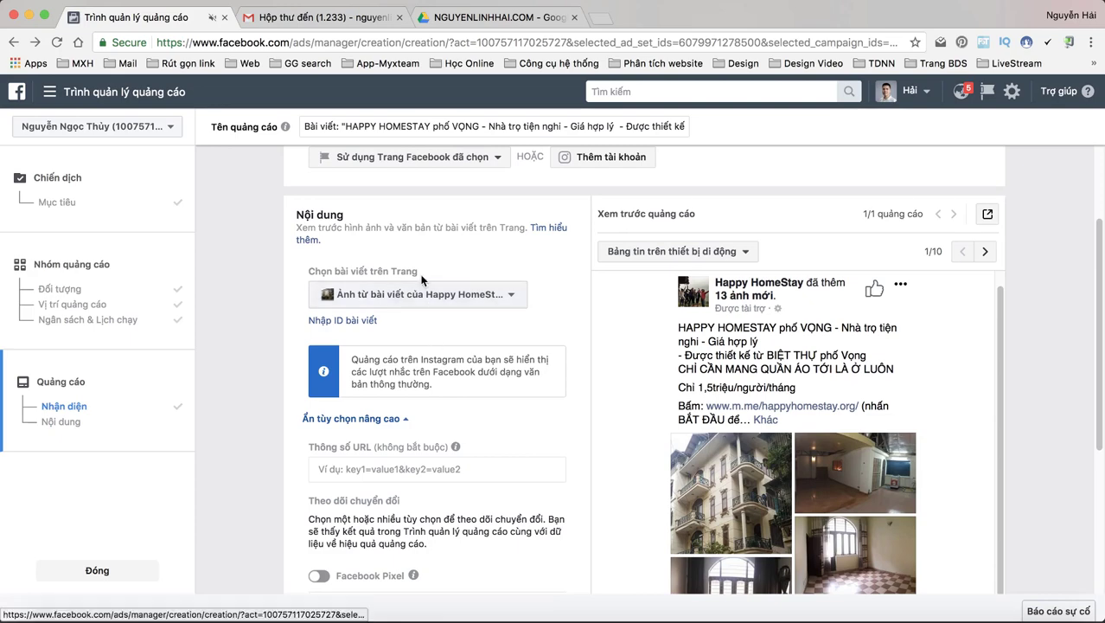
pyautogui.scroll(-1, 461, 291)
pyautogui.scroll(-5, 461, 292)
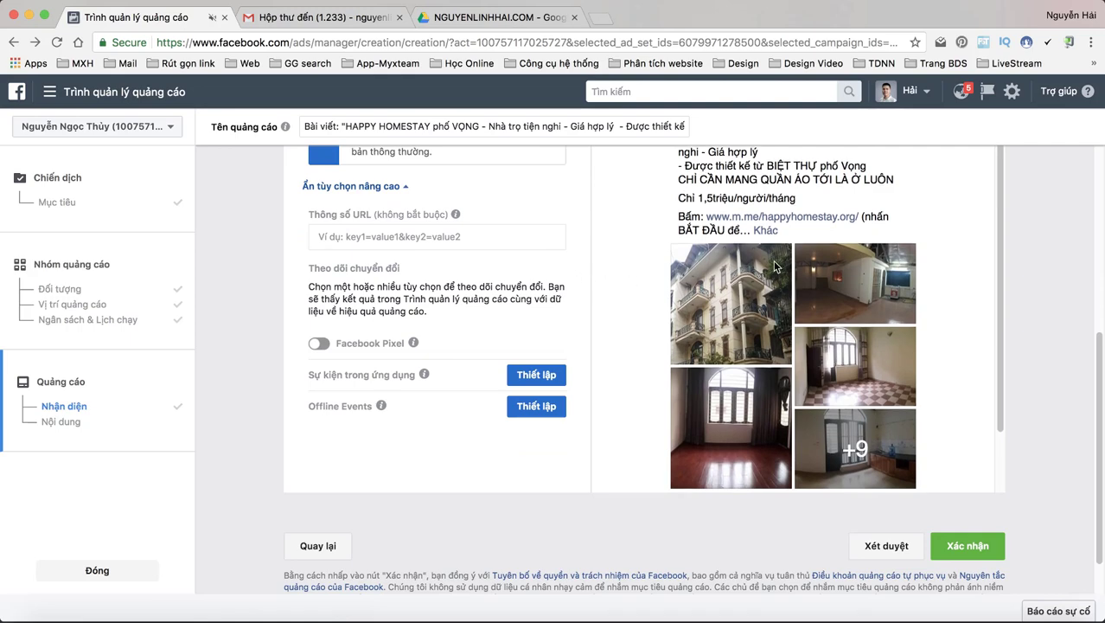
pyautogui.scroll(4, 853, 271)
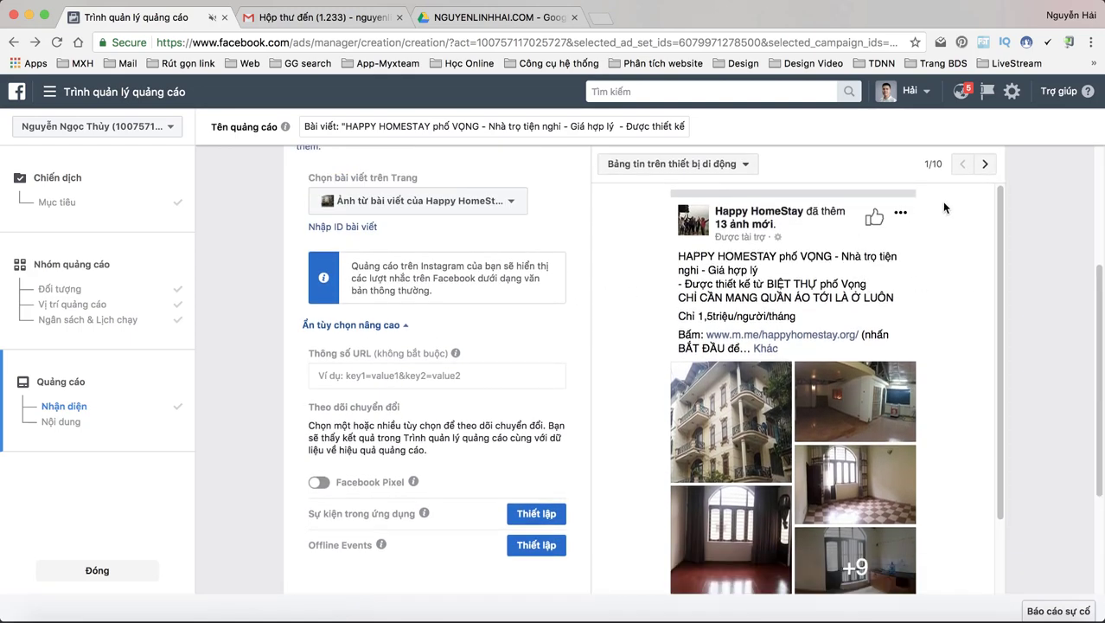
pyautogui.scroll(3, 981, 172)
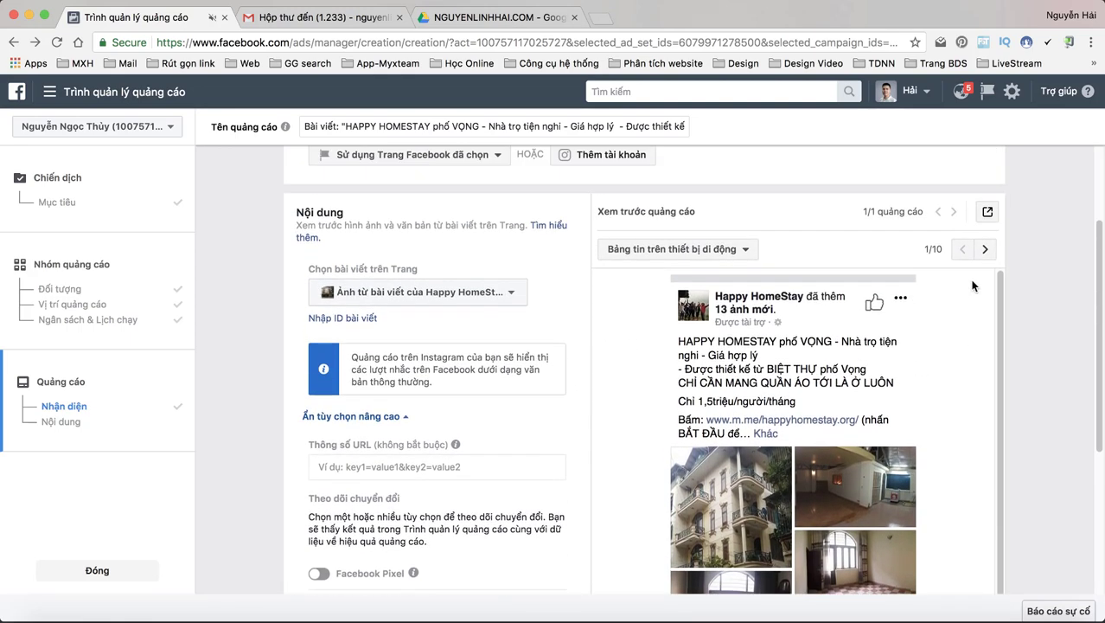
# Send a Facebook notification for previewing the ad on a mobile device and dismiss the notice.
pyautogui.click(989, 212)
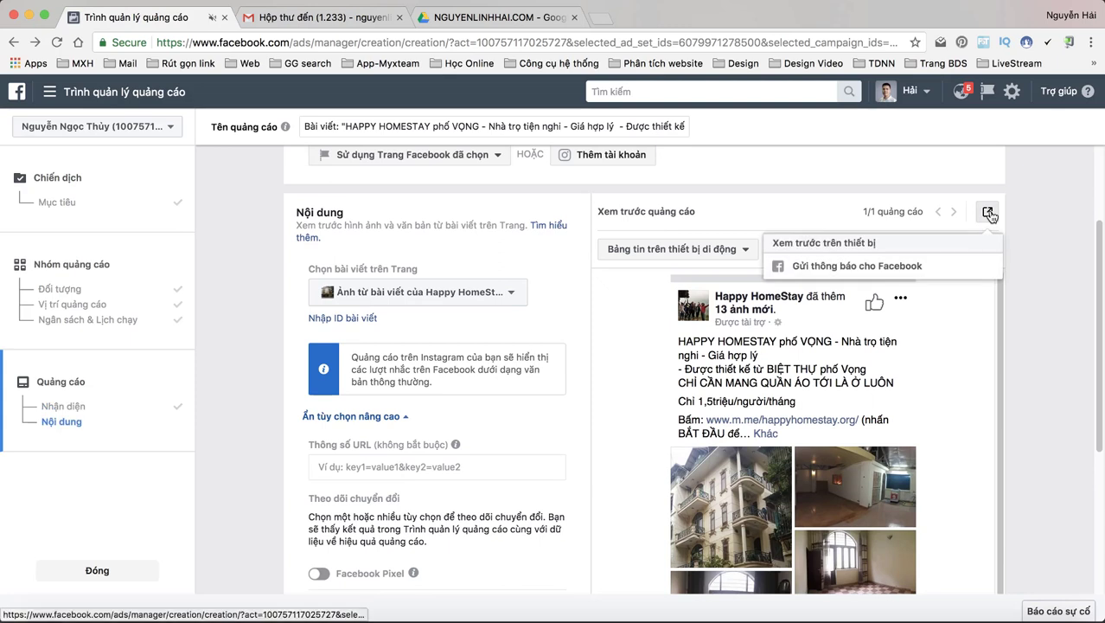
pyautogui.click(883, 268)
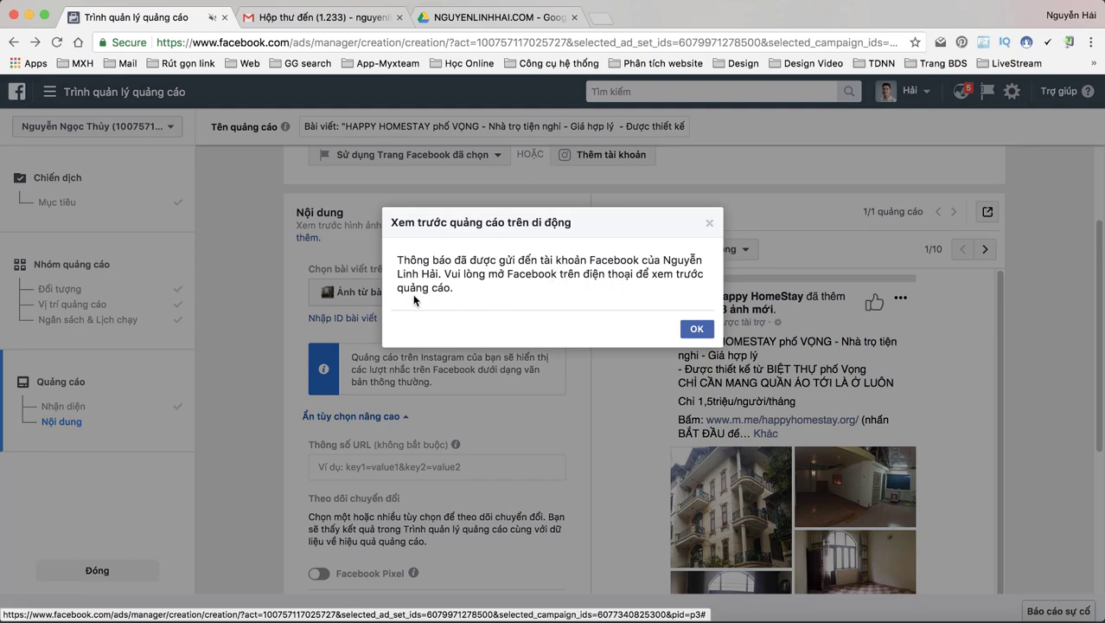
pyautogui.click(696, 328)
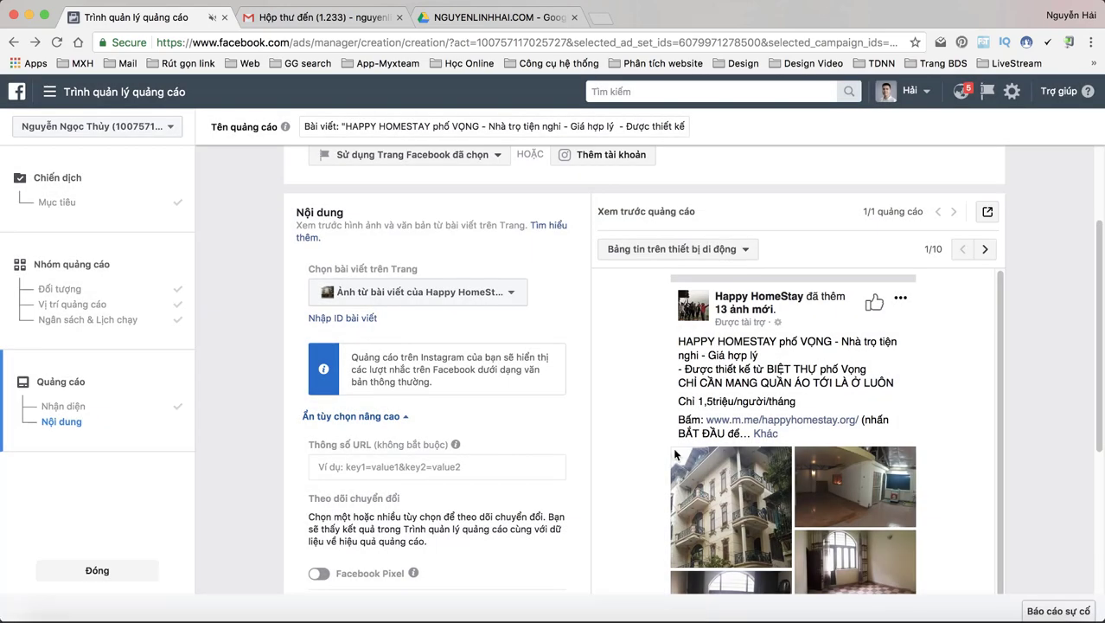
# Confirm the ad to submit it for review and continue to the ads list.
pyautogui.scroll(-4, 805, 382)
pyautogui.scroll(-5, 679, 406)
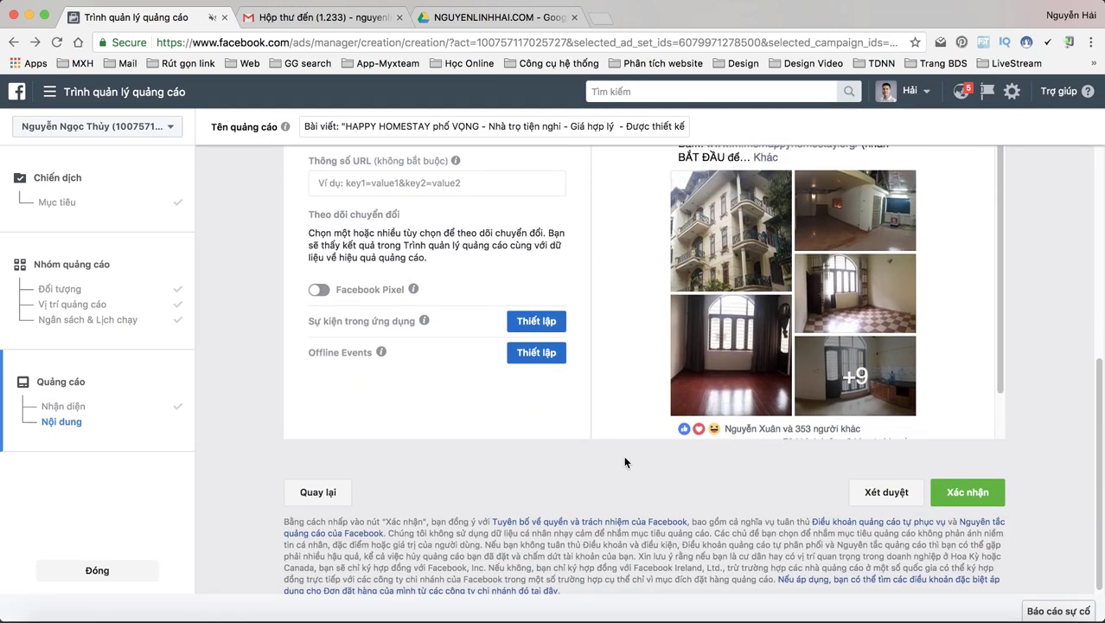
pyautogui.click(970, 492)
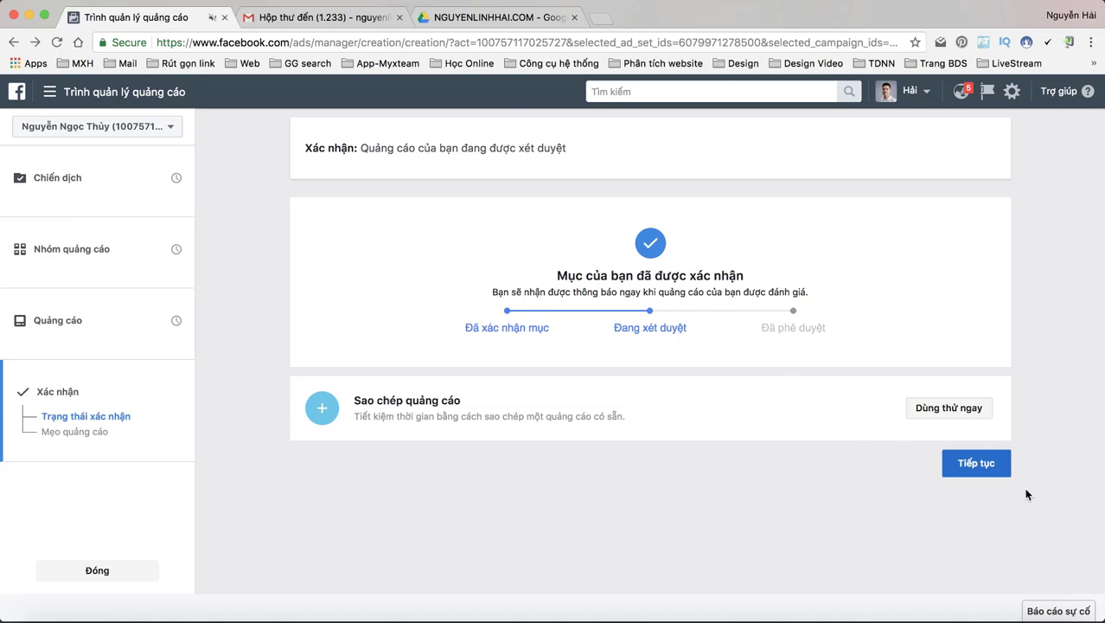
pyautogui.click(971, 463)
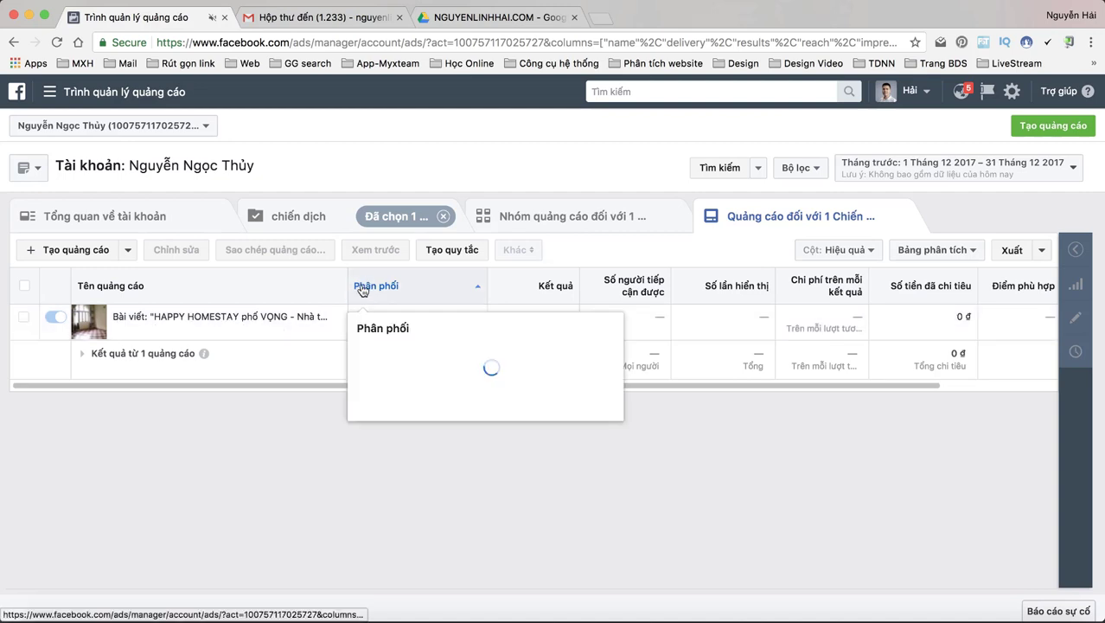
# Open the campaign HT2 tương tác 01.01.18 and examine its ad set's budget and schedule, then the ad inside it.
pyautogui.click(299, 214)
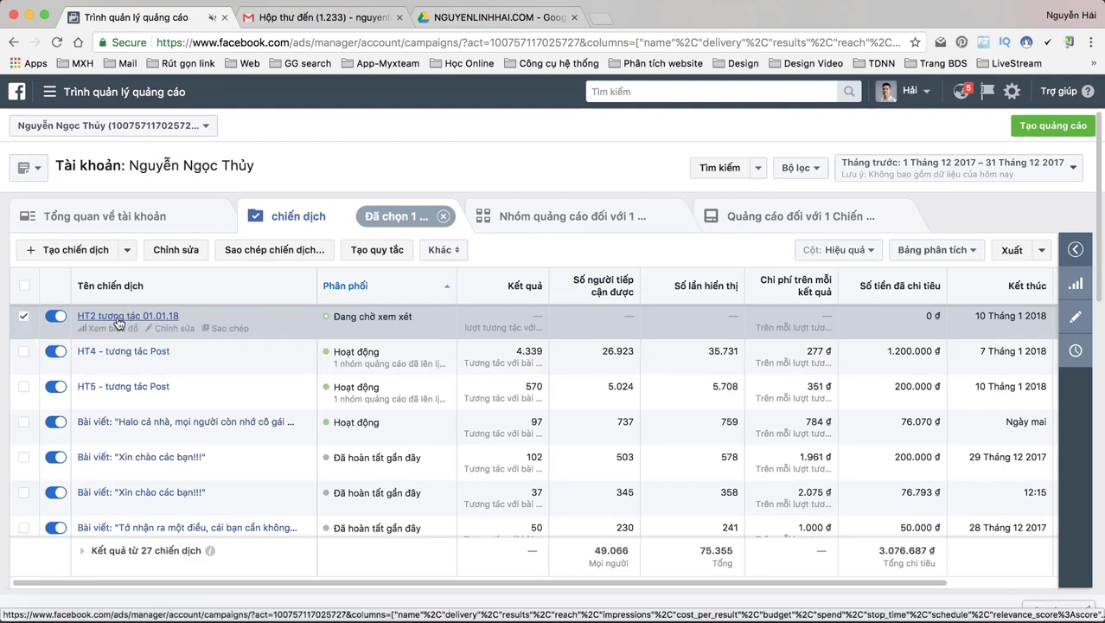
pyautogui.click(148, 316)
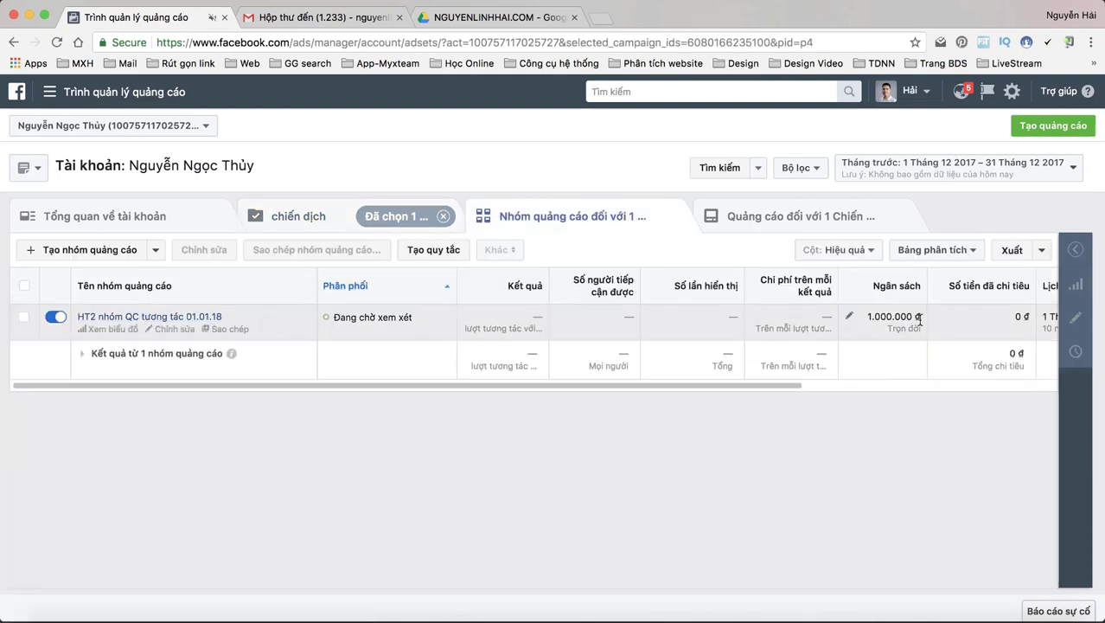
pyautogui.moveTo(737, 385); pyautogui.dragTo(934, 393)
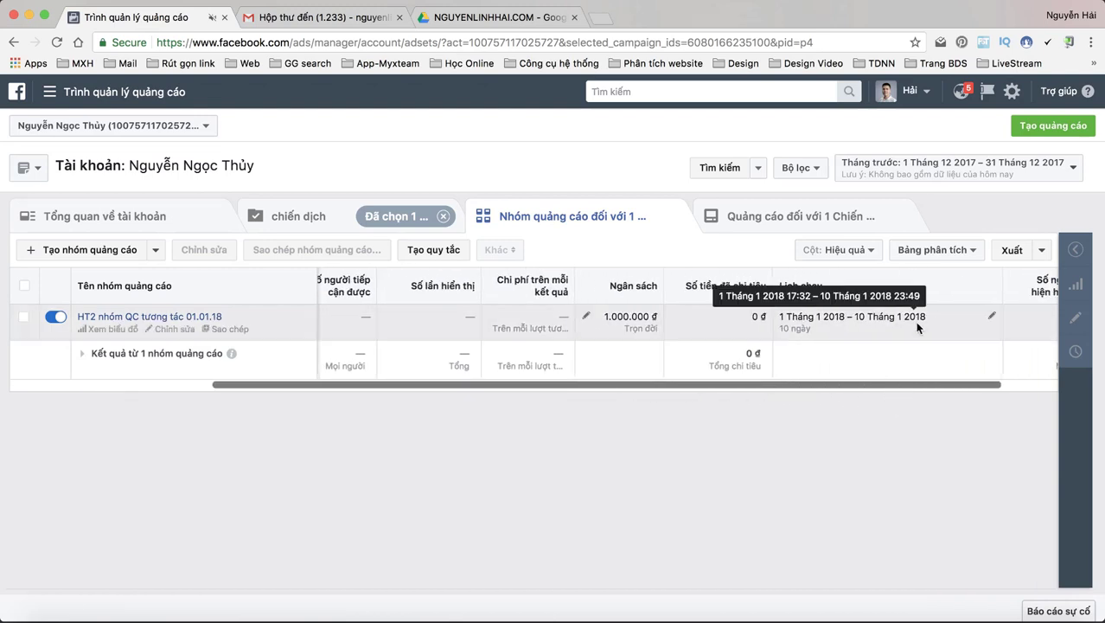
pyautogui.moveTo(657, 384); pyautogui.dragTo(322, 381)
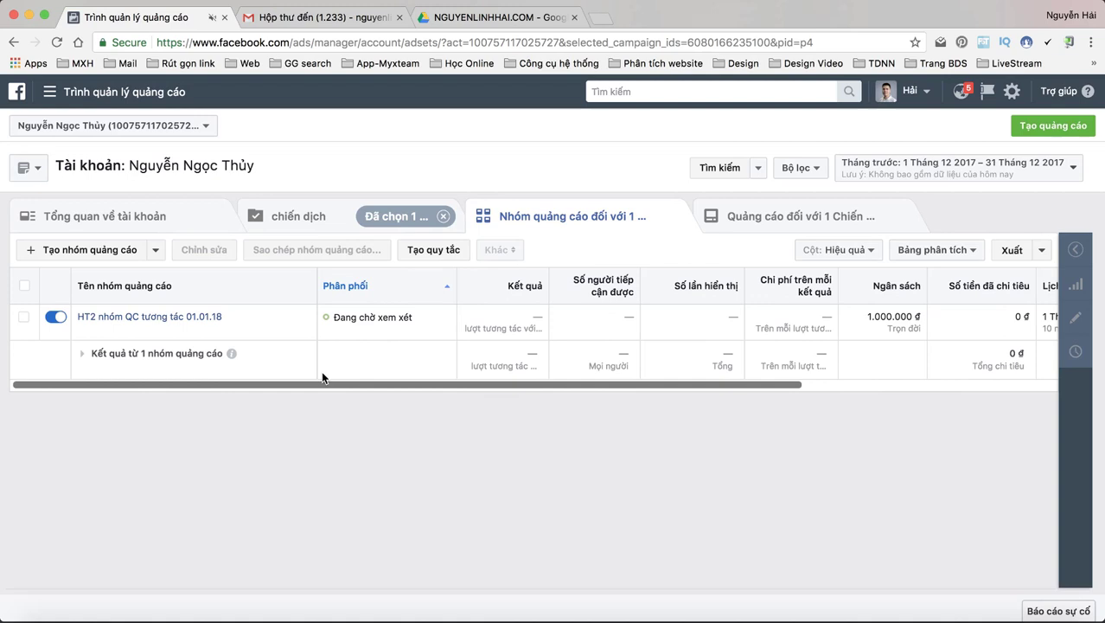
pyautogui.click(166, 319)
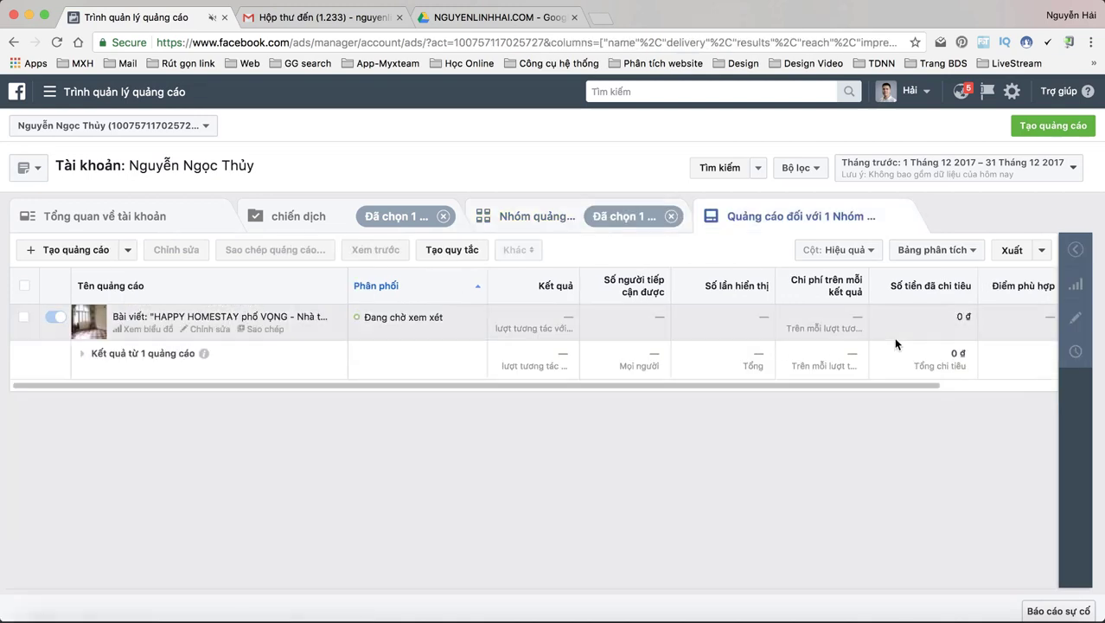
pyautogui.moveTo(672, 387); pyautogui.dragTo(584, 394)
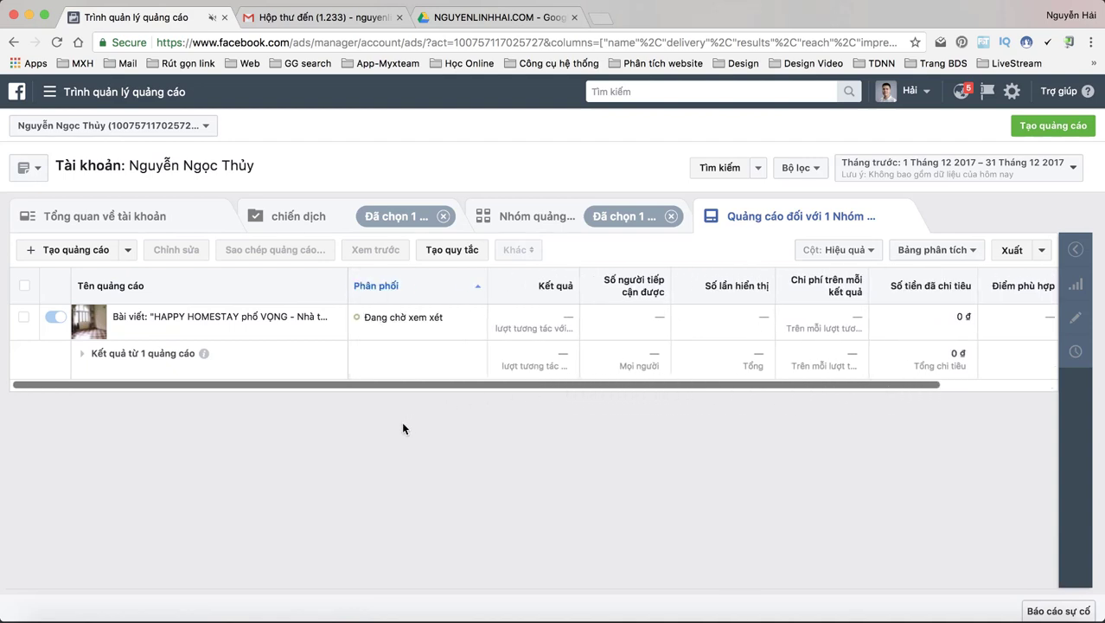